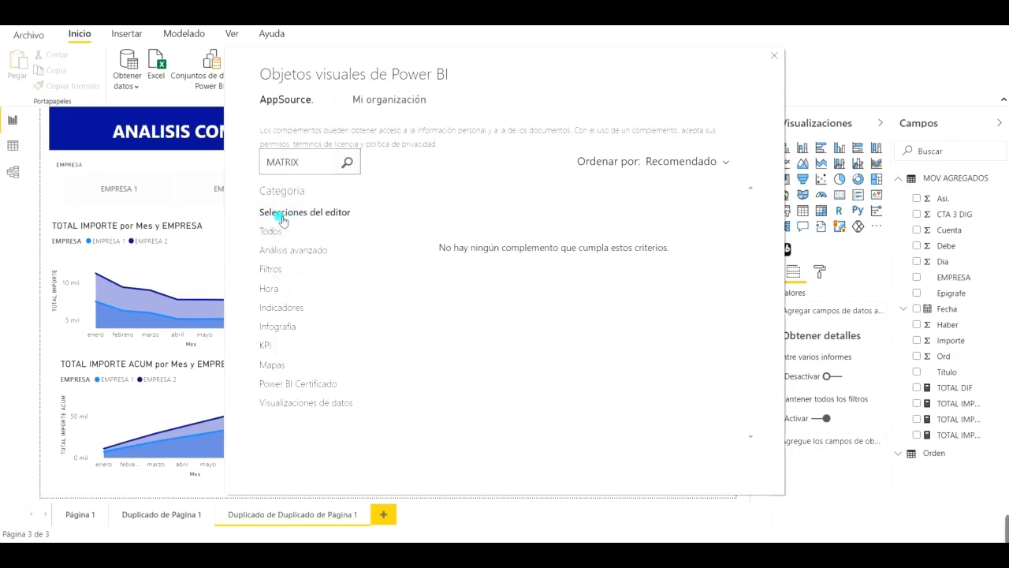
Step: Add the Financial Reporting Matrix by Profitbase visual from the Todos category of AppSource and close the visuals gallery
{"action": "left_click", "coordinate": [271, 233]}
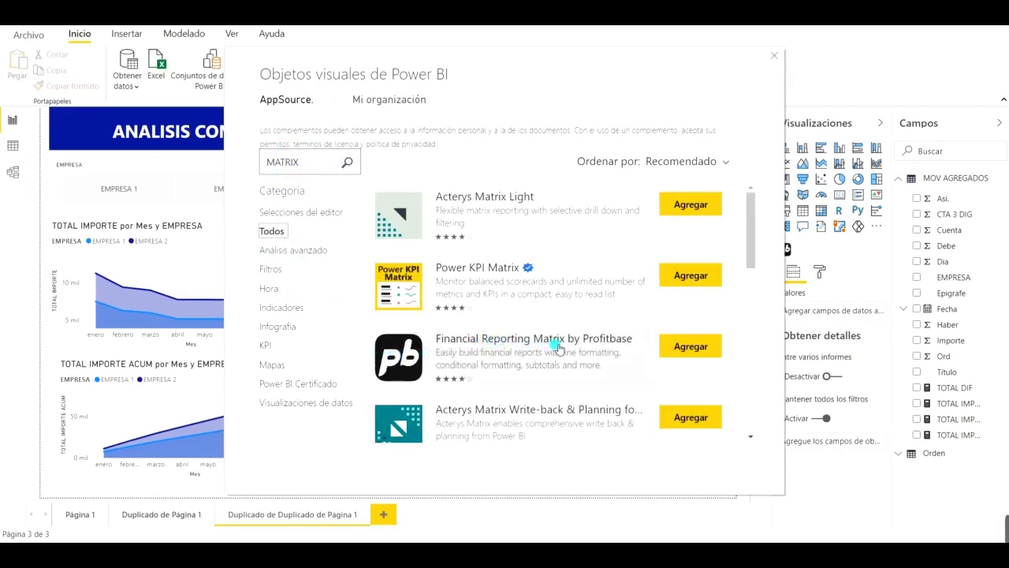
{"action": "left_click", "coordinate": [689, 347]}
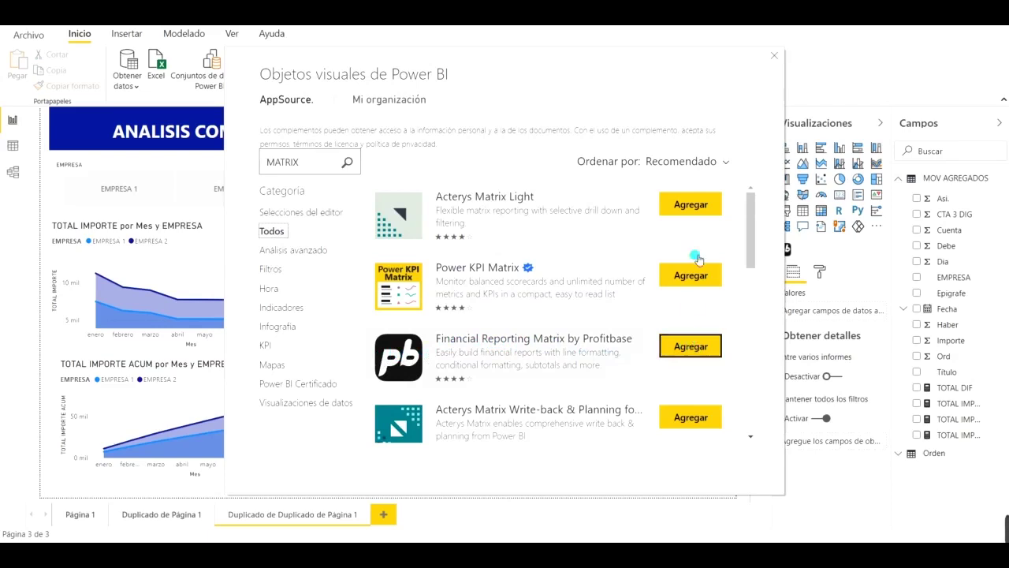
{"action": "left_click", "coordinate": [775, 54]}
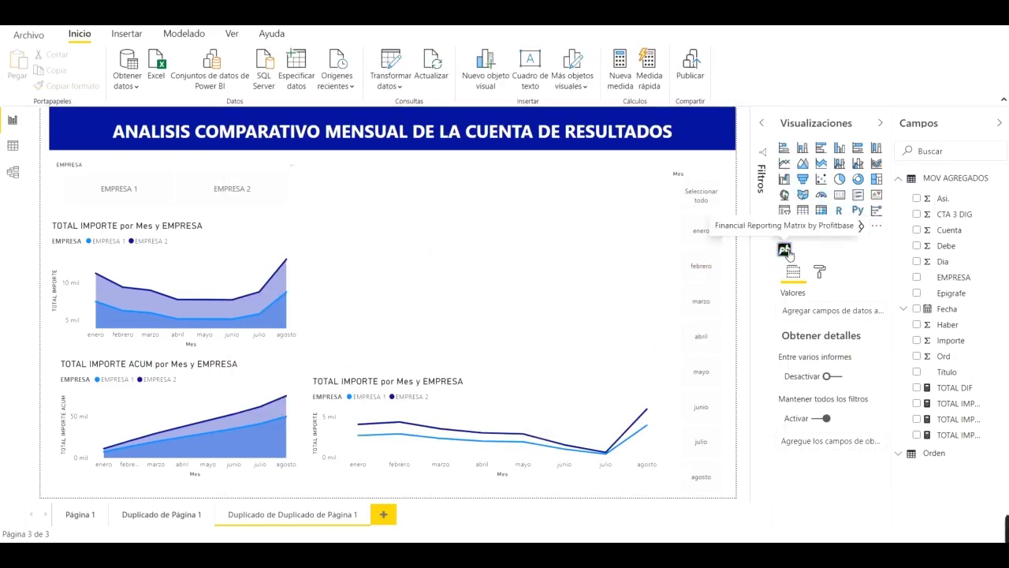
Step: Insert a Financial Reporting Matrix visual on the page and resize it to fill the space between the charts and the month slicer
{"action": "left_click", "coordinate": [783, 249]}
{"action": "left_click_drag", "start_coordinate": [735, 284], "coordinate": [671, 287]}
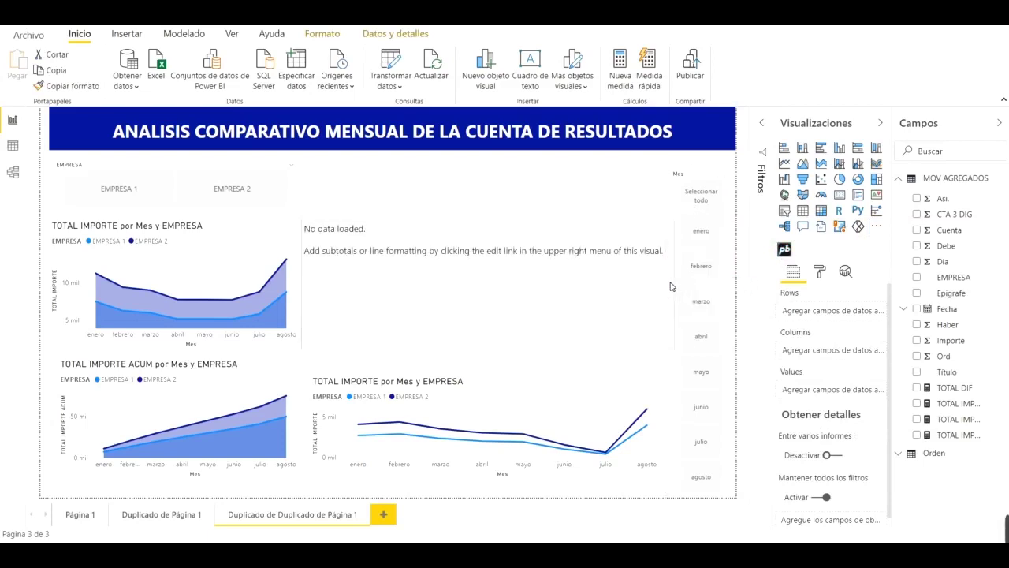
{"action": "left_click", "coordinate": [494, 217]}
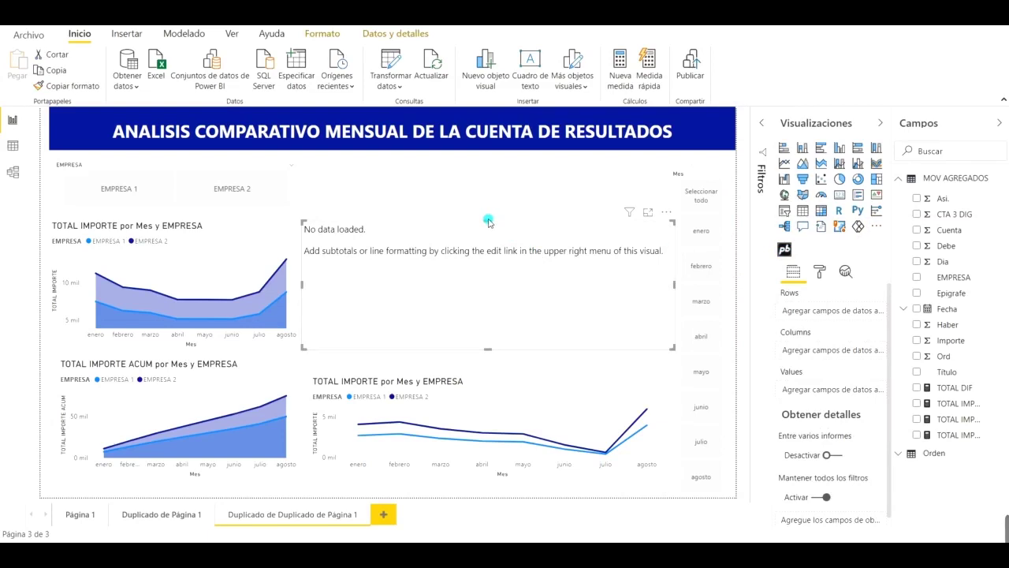
{"action": "left_click_drag", "start_coordinate": [488, 224], "coordinate": [487, 211]}
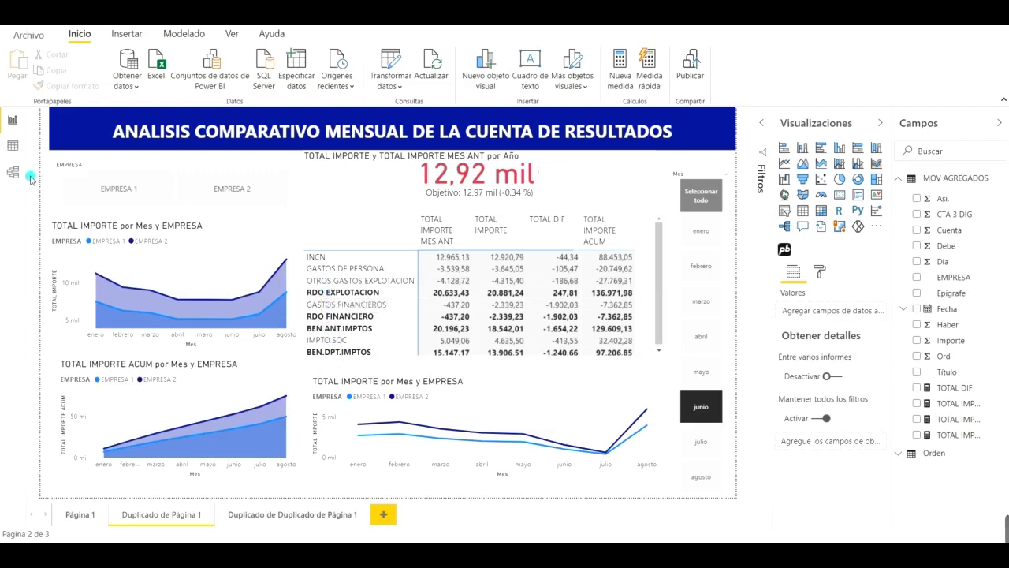
Step: Examine the Fecha, Cuenta, CTA 3 DIG and Título columns in the MOV AGREGADOS table data, widening Título
{"action": "left_click", "coordinate": [12, 149]}
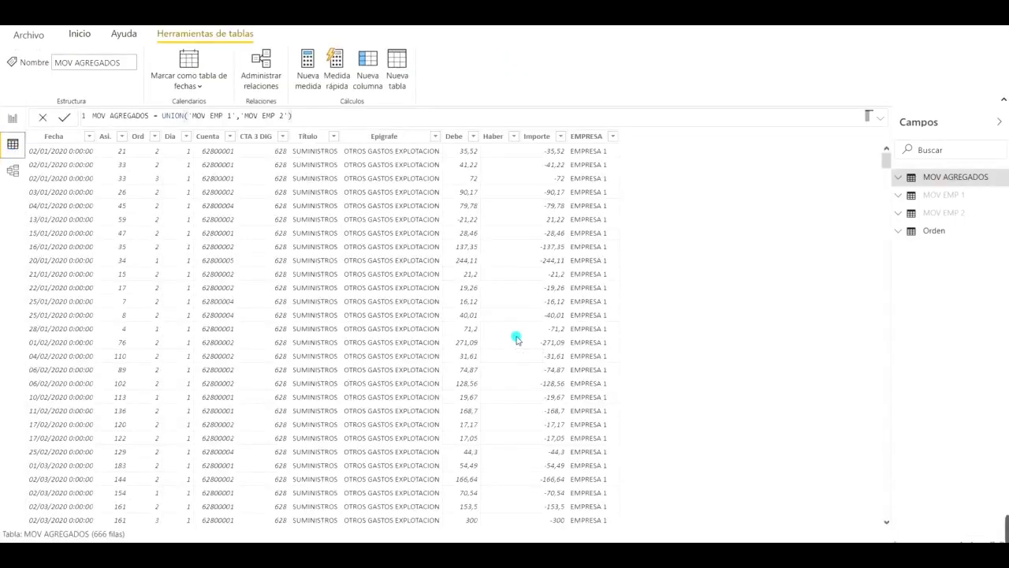
{"action": "left_click", "coordinate": [47, 138]}
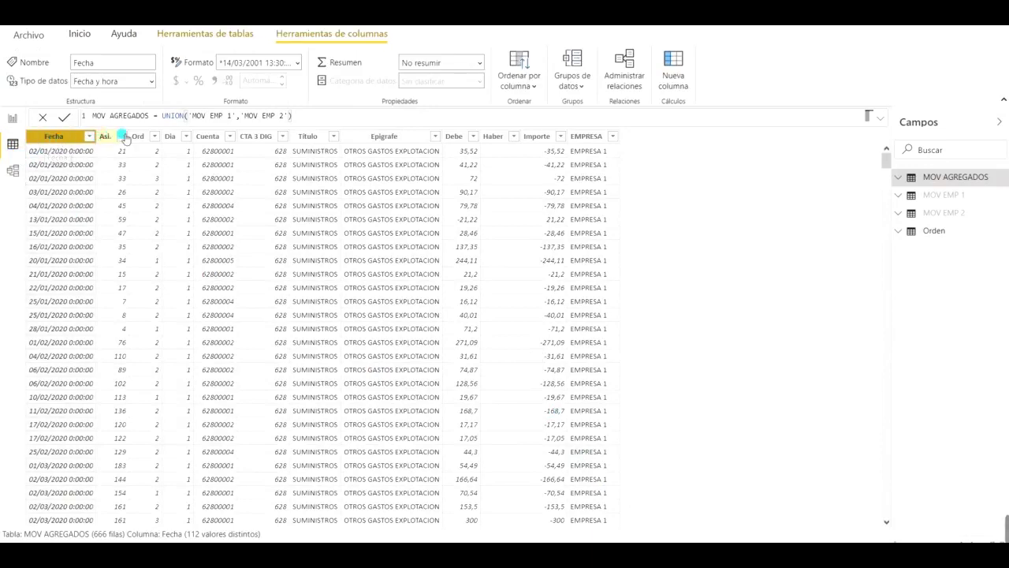
{"action": "left_click", "coordinate": [210, 140]}
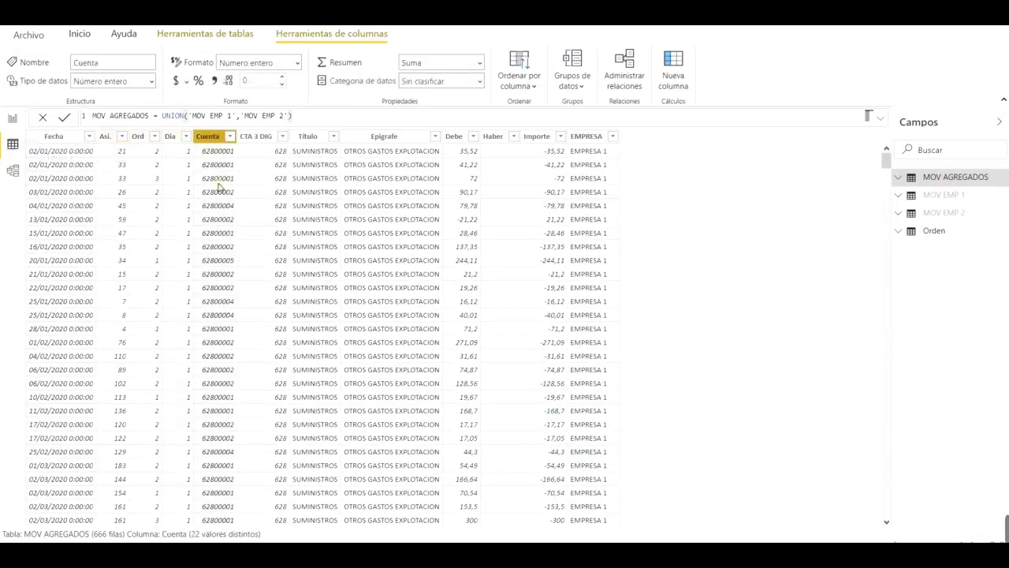
{"action": "left_click", "coordinate": [257, 137]}
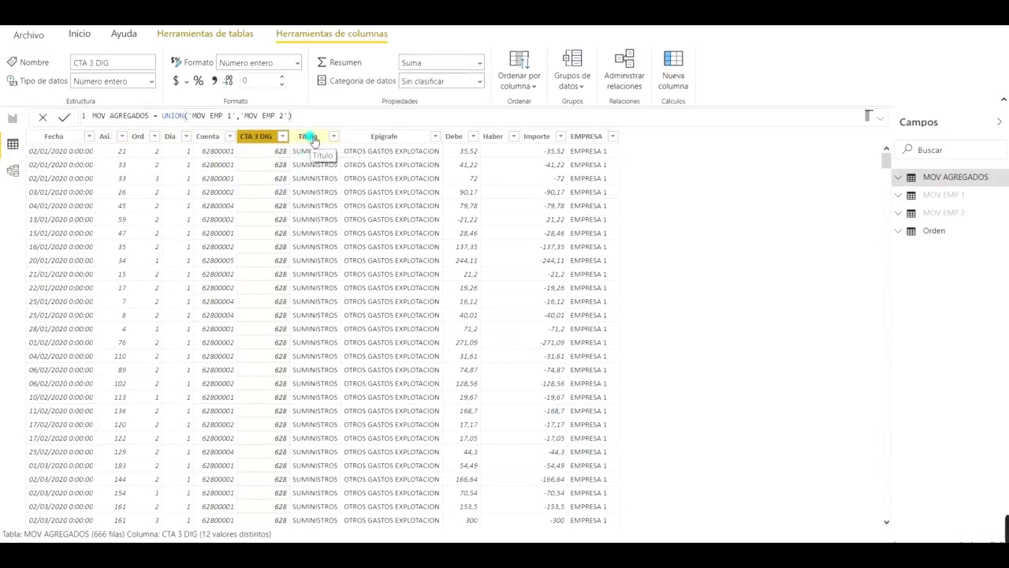
{"action": "left_click", "coordinate": [308, 137]}
{"action": "left_click_drag", "start_coordinate": [409, 150], "coordinate": [424, 147]}
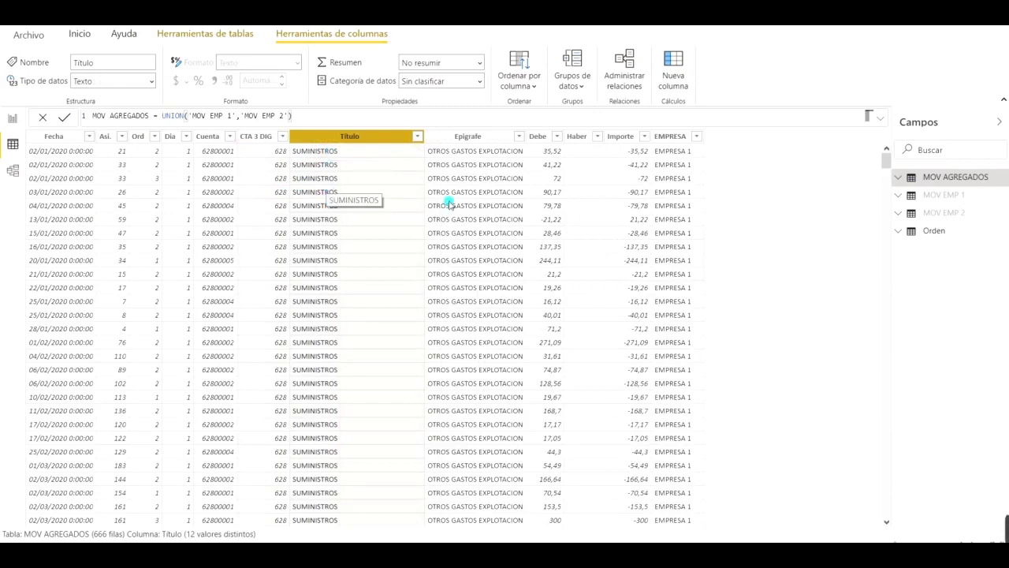
Step: Widen the Epigrafe column and review its distinct values without applying a filter
{"action": "left_click", "coordinate": [477, 139]}
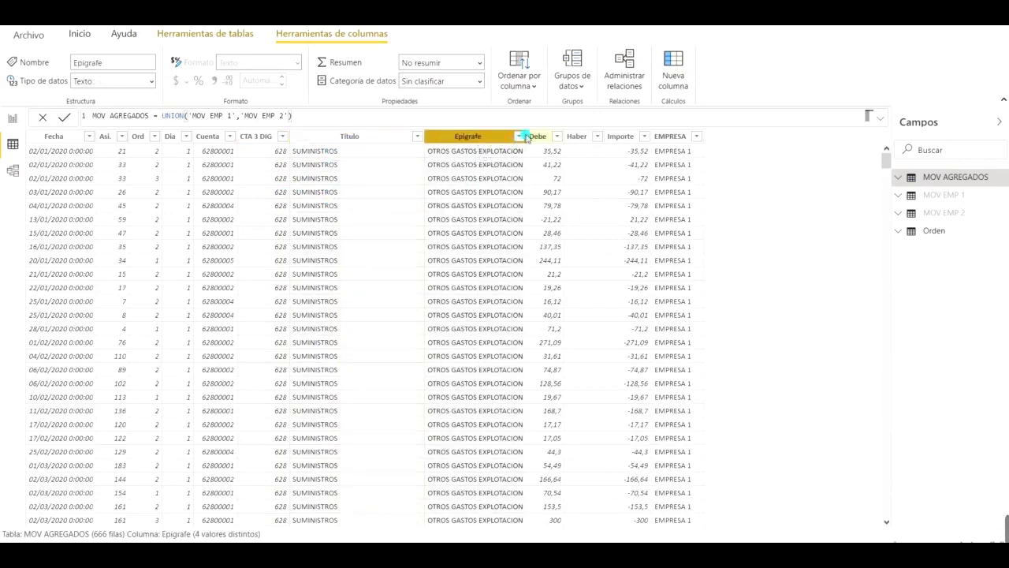
{"action": "left_click_drag", "start_coordinate": [527, 136], "coordinate": [547, 136]}
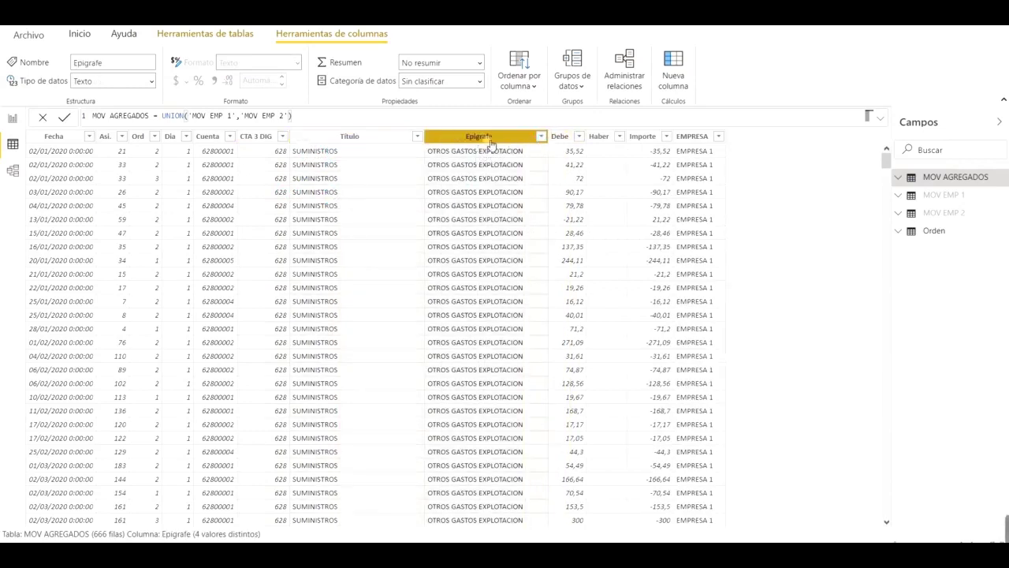
{"action": "left_click", "coordinate": [542, 138]}
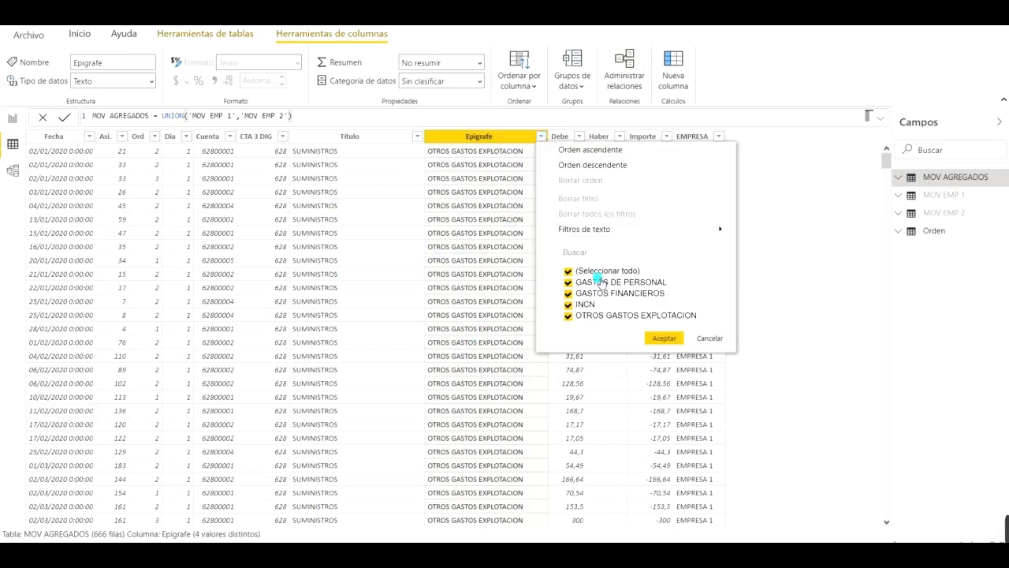
{"action": "left_click", "coordinate": [707, 338]}
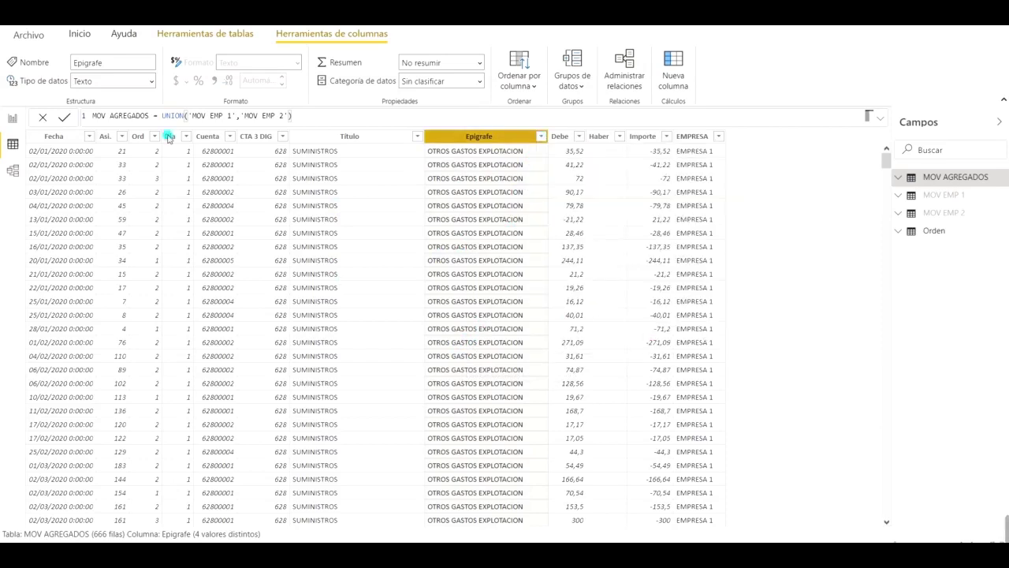
Step: Return to the report and assign the Epigrafe field to the rows of the new matrix
{"action": "left_click", "coordinate": [11, 120]}
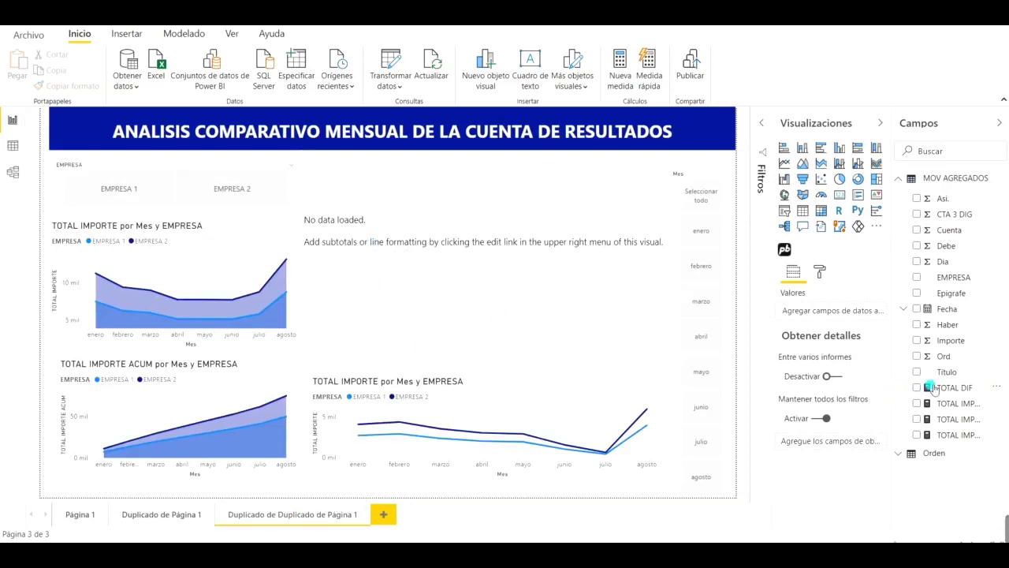
{"action": "mouse_move", "coordinate": [955, 296]}
{"action": "left_mouse_down"}
{"action": "mouse_move", "coordinate": [864, 293]}
{"action": "mouse_move", "coordinate": [950, 298]}
{"action": "left_mouse_up"}
{"action": "left_click", "coordinate": [456, 258]}
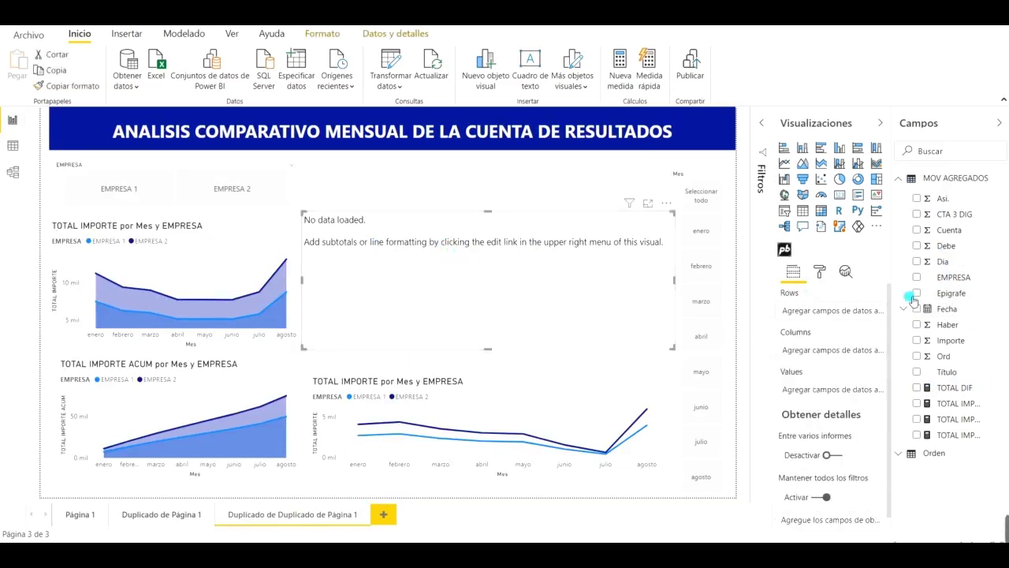
{"action": "left_click_drag", "start_coordinate": [950, 296], "coordinate": [821, 318]}
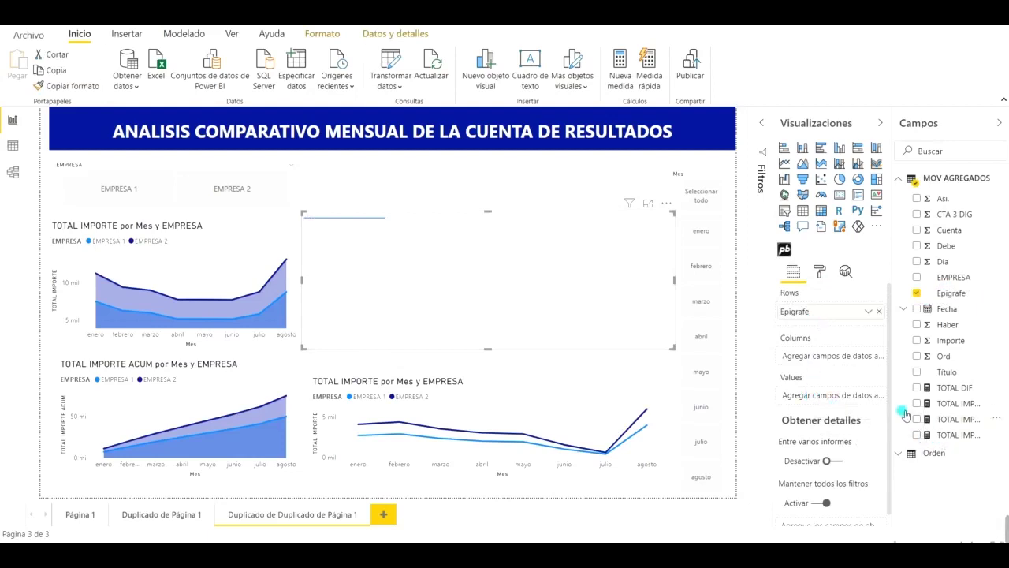
Step: Widen the fields pane to show full measure names and add TOTAL IMPORTE to the matrix values
{"action": "left_click", "coordinate": [881, 123]}
{"action": "left_click", "coordinate": [894, 375]}
{"action": "left_click_drag", "start_coordinate": [890, 379], "coordinate": [778, 332]}
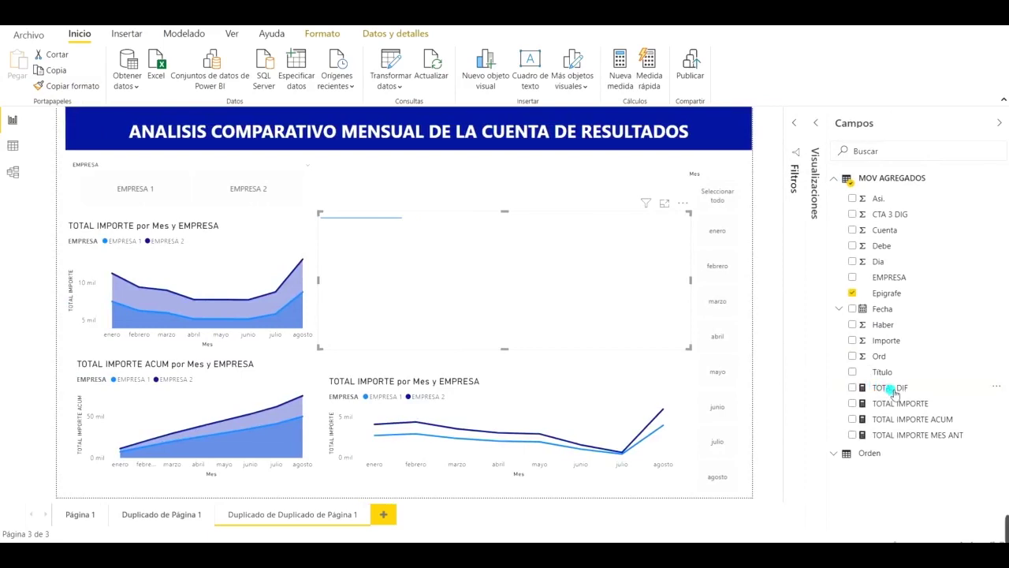
{"action": "left_click", "coordinate": [817, 125]}
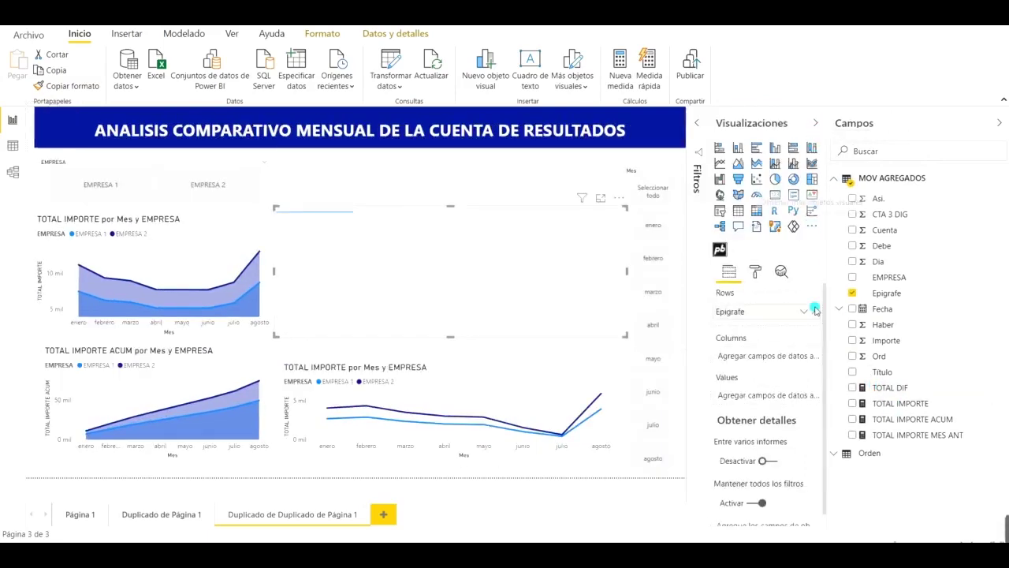
{"action": "left_click_drag", "start_coordinate": [901, 402], "coordinate": [776, 399]}
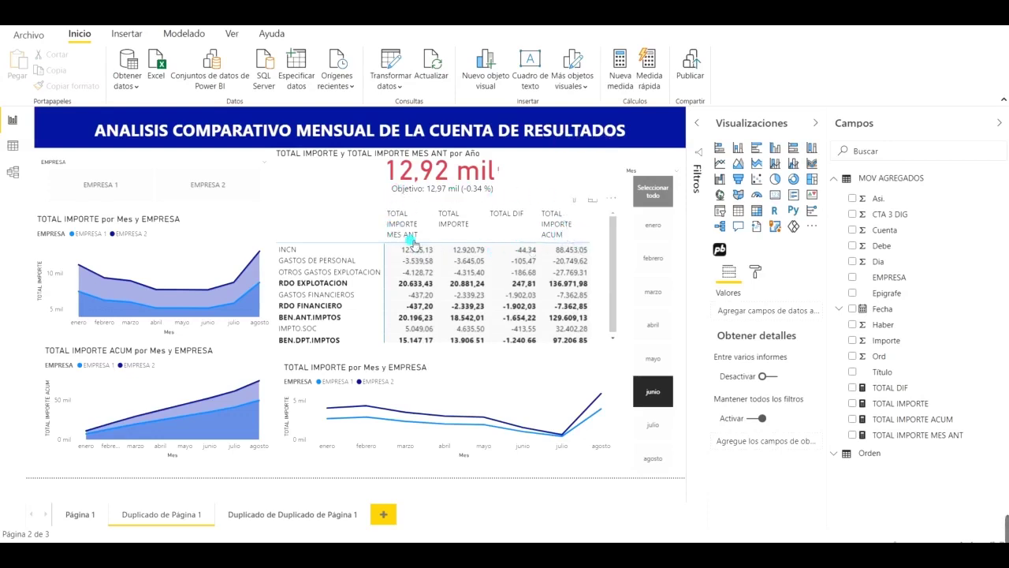
Step: On Duplicado de Duplicado de Página 1, add TOTAL IMPORTE MES ANT before TOTAL IMPORTE, plus TOTAL DIF and TOTAL IMPORTE ACUM after it, in the matrix values
{"action": "left_click", "coordinate": [290, 515]}
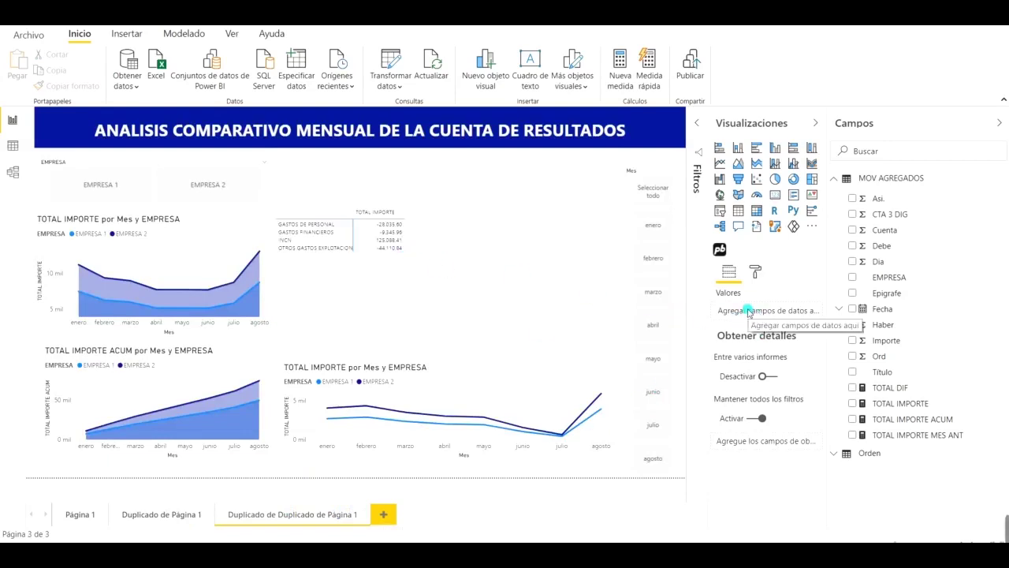
{"action": "left_click", "coordinate": [418, 228]}
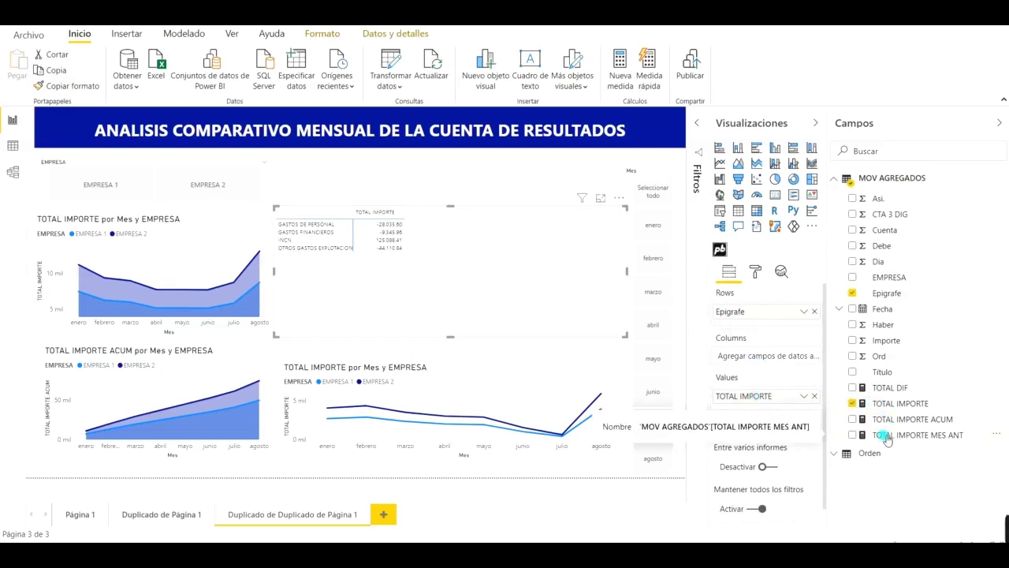
{"action": "left_click_drag", "start_coordinate": [880, 440], "coordinate": [746, 394]}
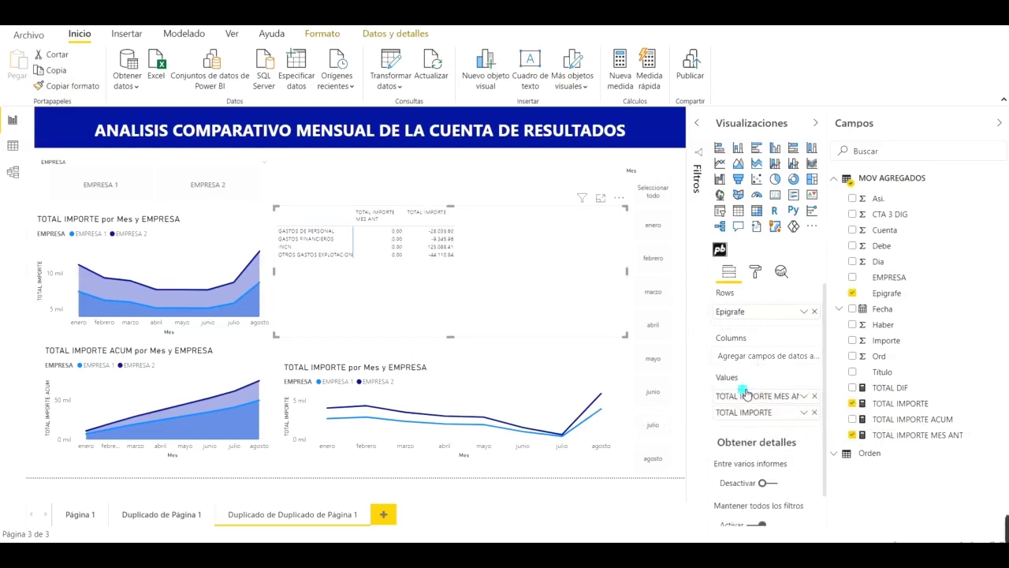
{"action": "left_click_drag", "start_coordinate": [896, 389], "coordinate": [767, 423]}
{"action": "left_click_drag", "start_coordinate": [905, 426], "coordinate": [762, 445]}
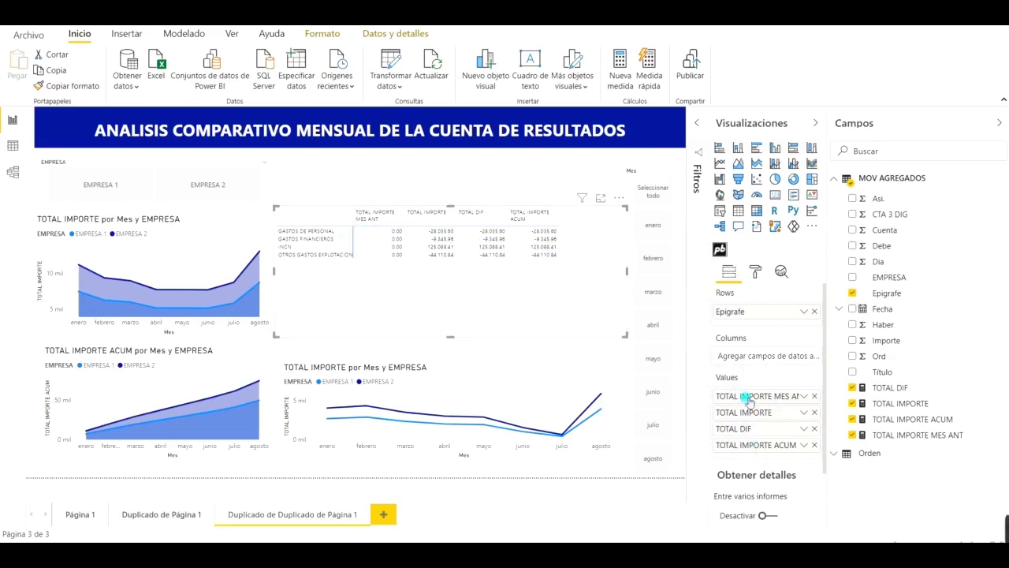
{"action": "mouse_move", "coordinate": [751, 432]}
{"action": "left_mouse_down"}
{"action": "mouse_move", "coordinate": [743, 410]}
{"action": "mouse_move", "coordinate": [749, 436]}
{"action": "left_mouse_up"}
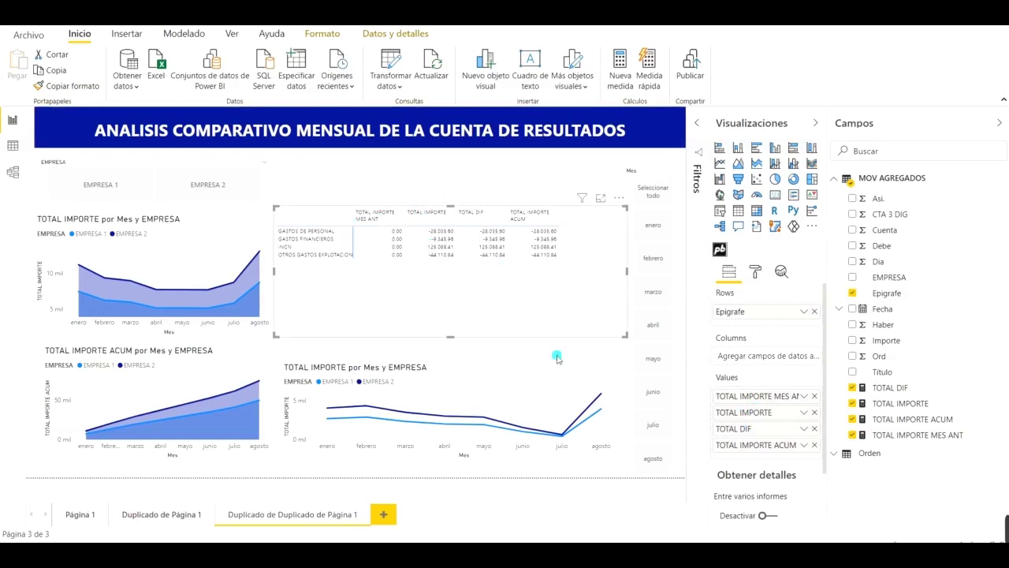
Step: Check the matrix by filtering the report to abril, mayo and junio with the Mes slicer, and clear the month selection
{"action": "left_click", "coordinate": [652, 332]}
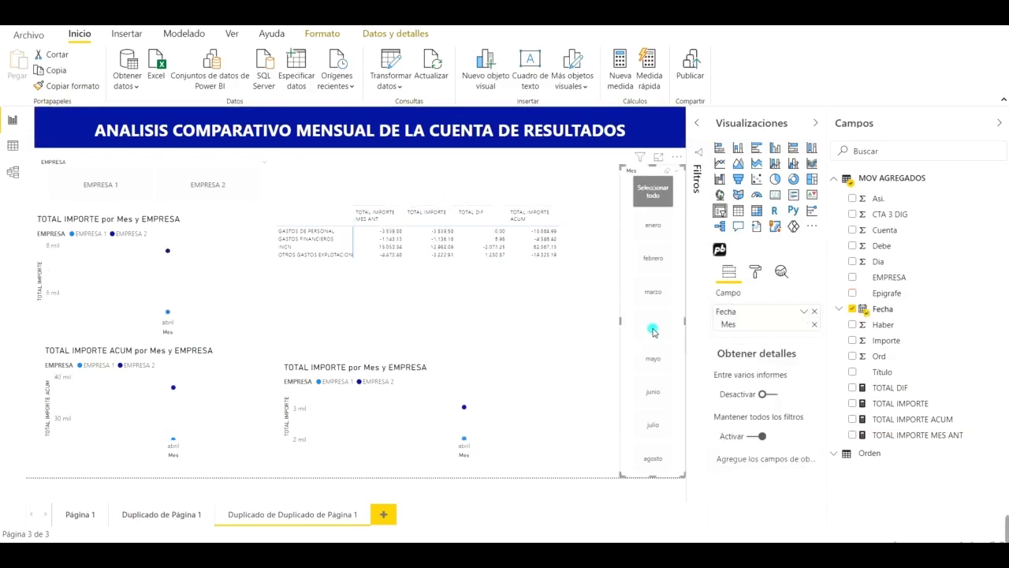
{"action": "left_click", "coordinate": [653, 332]}
{"action": "left_click", "coordinate": [668, 171]}
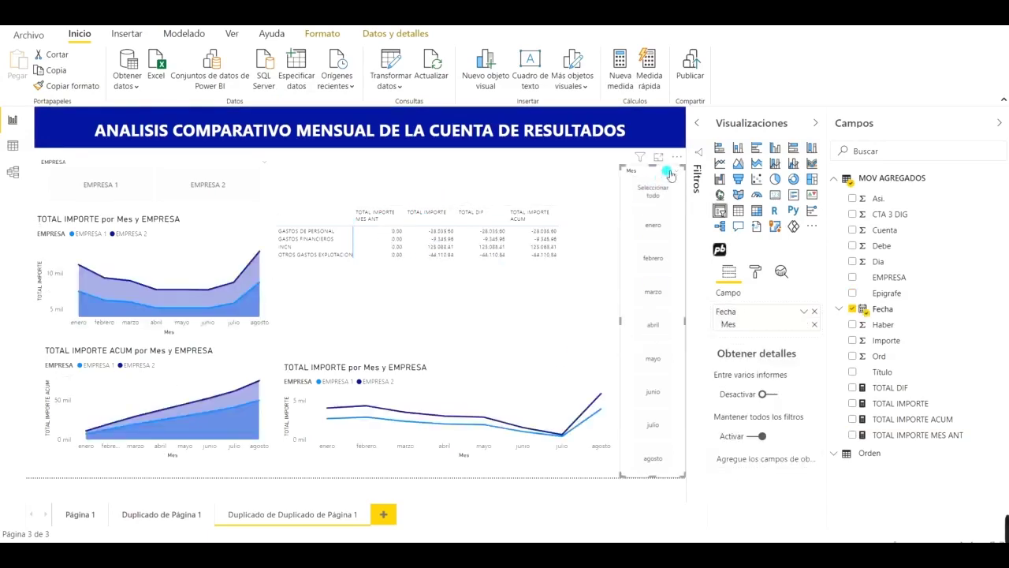
{"action": "left_click", "coordinate": [651, 329]}
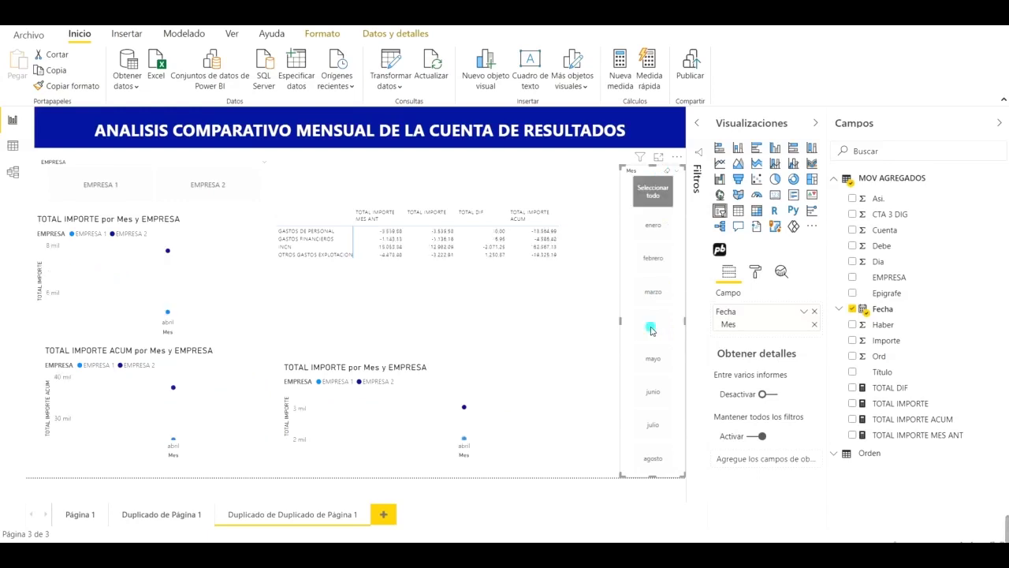
{"action": "left_click", "coordinate": [651, 330]}
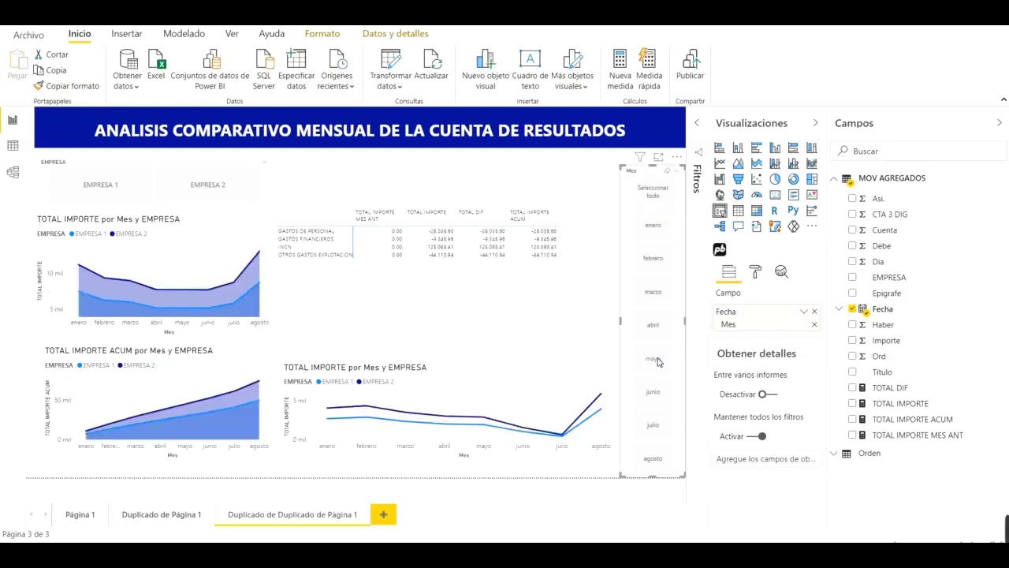
{"action": "left_click", "coordinate": [655, 359]}
{"action": "left_click", "coordinate": [654, 388]}
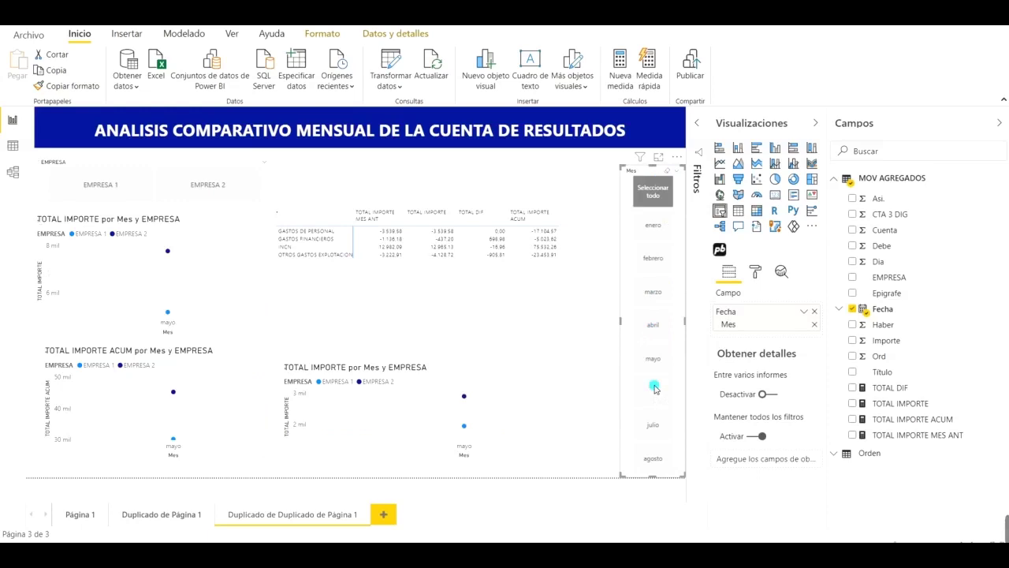
{"action": "left_click", "coordinate": [653, 423]}
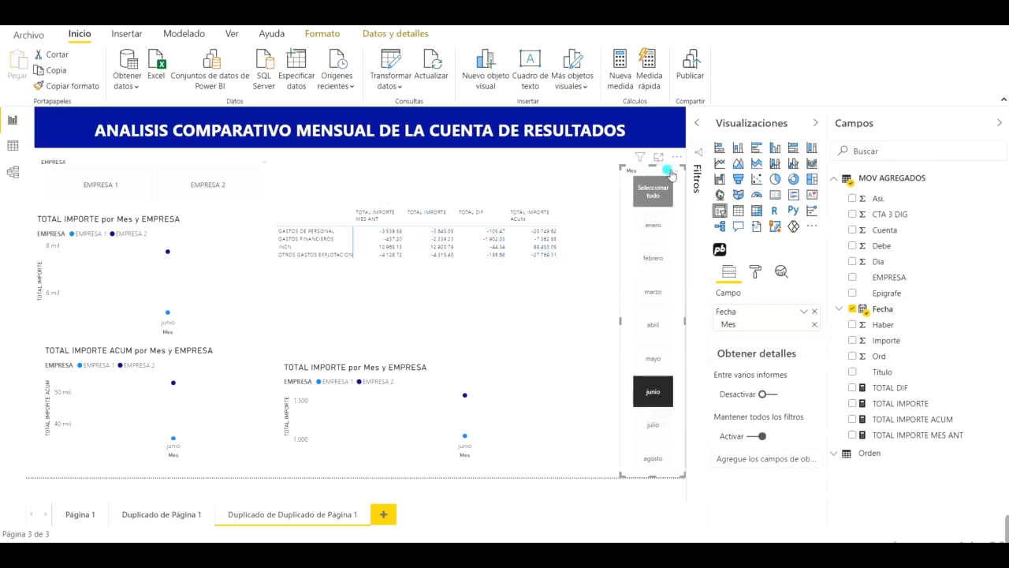
{"action": "left_click", "coordinate": [652, 191]}
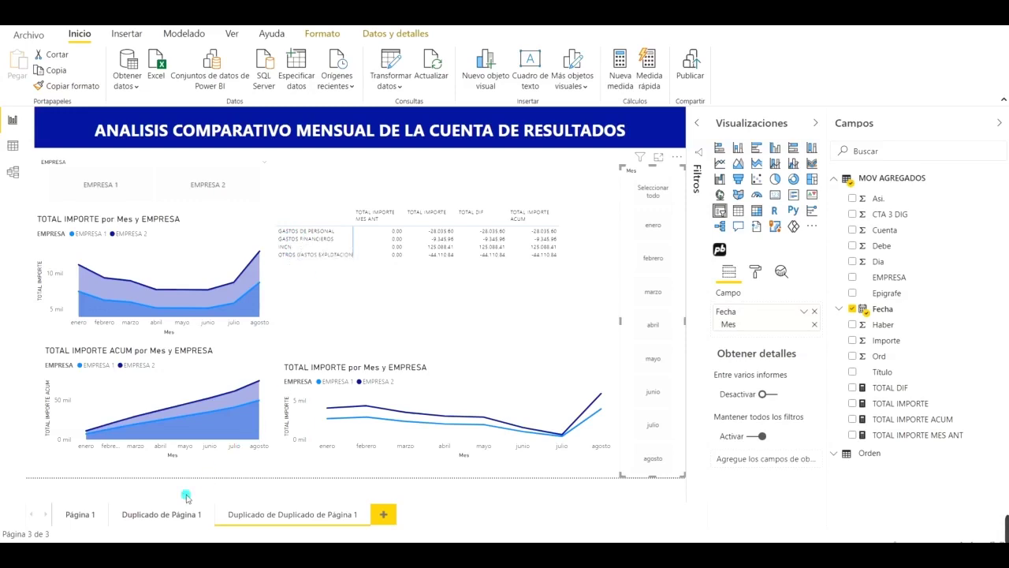
Step: Review the finished matrix with subtotals on Duplicado de Página 1 and return to Duplicado de Duplicado de Página 1
{"action": "left_click", "coordinate": [167, 514]}
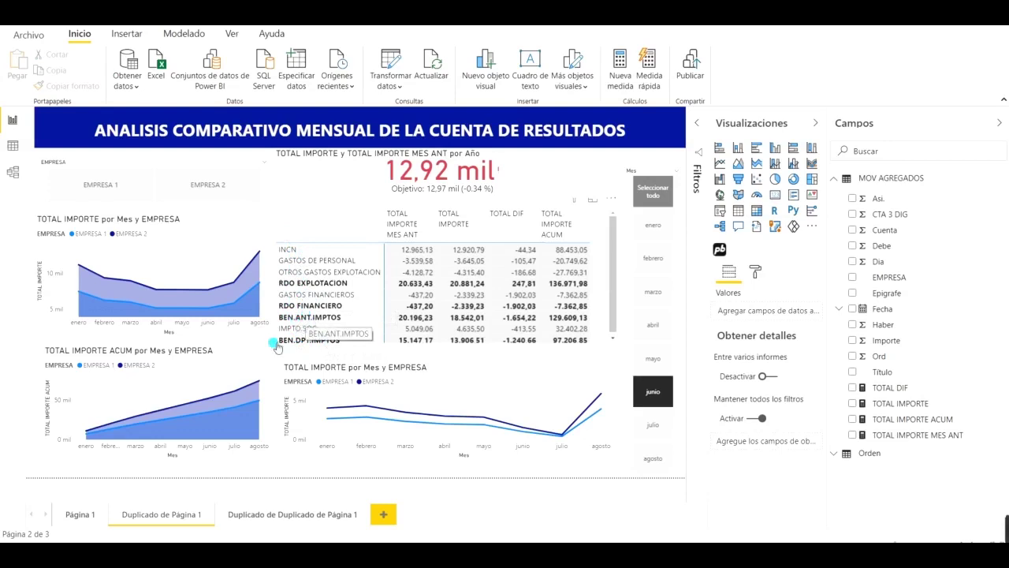
{"action": "left_click", "coordinate": [272, 514]}
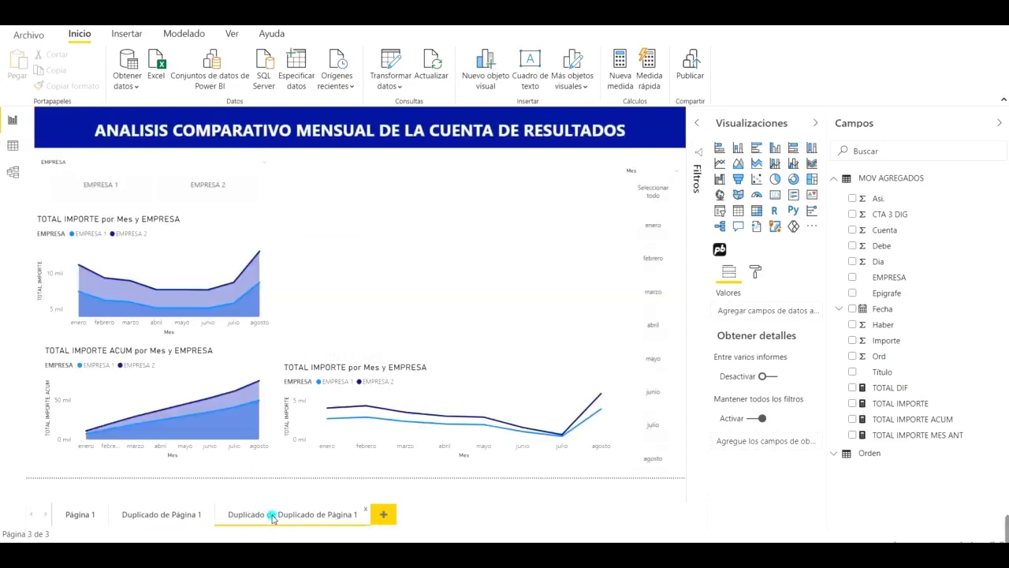
Step: Expand the Orden table in the field list and open its data to examine the Epigrafe and Orden columns
{"action": "left_click", "coordinate": [841, 457]}
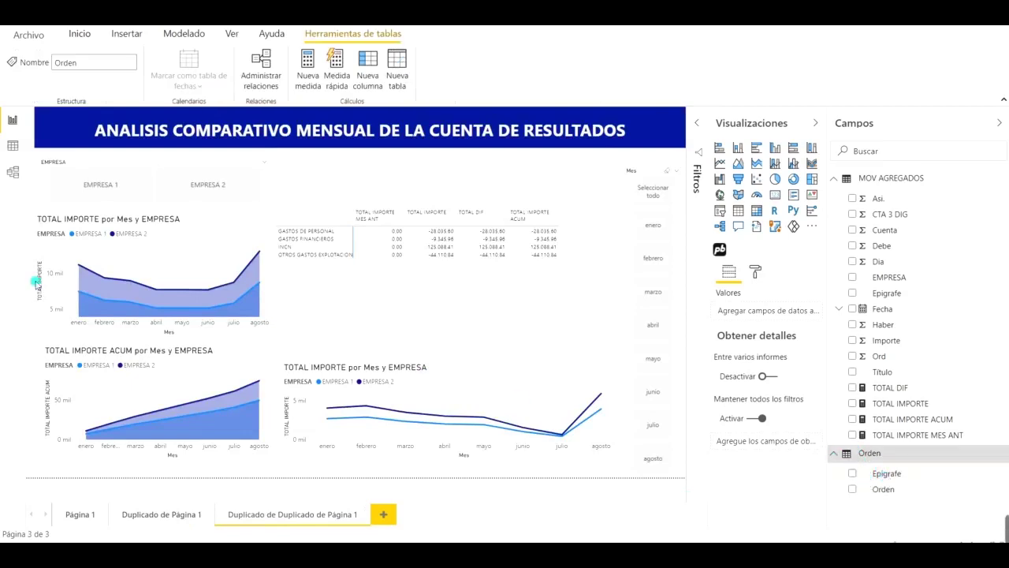
{"action": "left_click", "coordinate": [13, 145]}
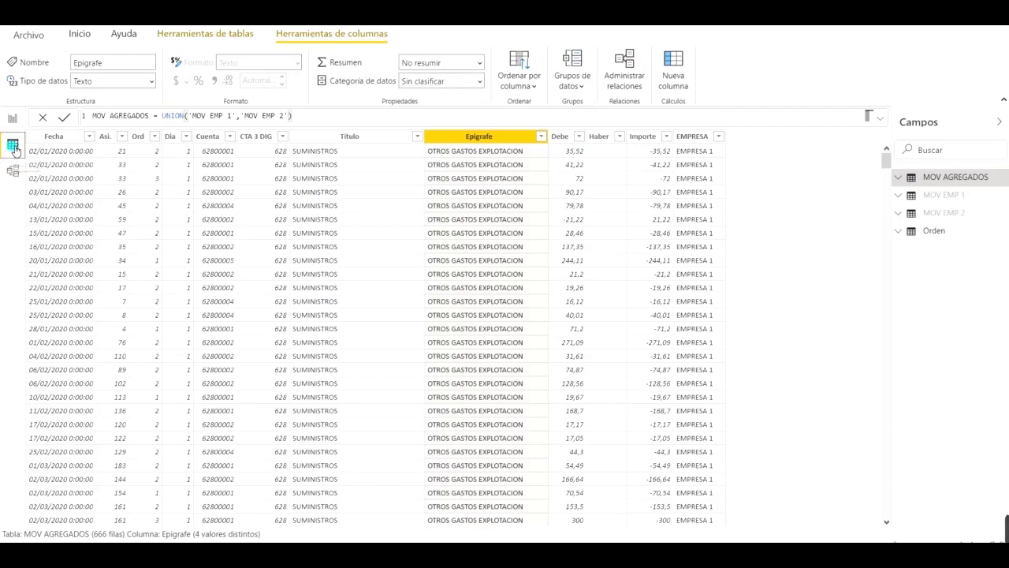
{"action": "left_click", "coordinate": [919, 231]}
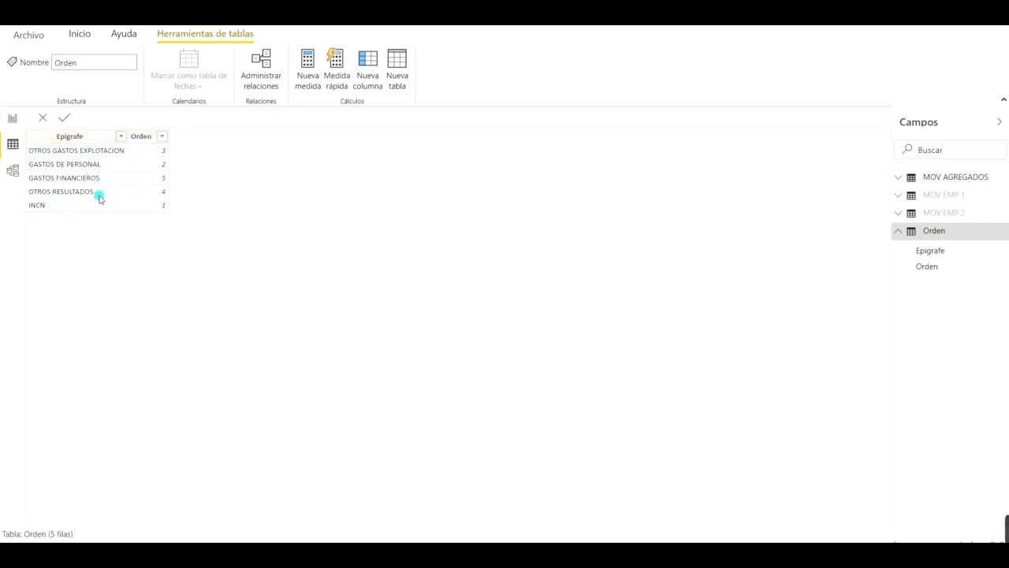
Step: Delete the relationship between the MOV AGREGADOS and Orden tables in the model
{"action": "left_click", "coordinate": [13, 171]}
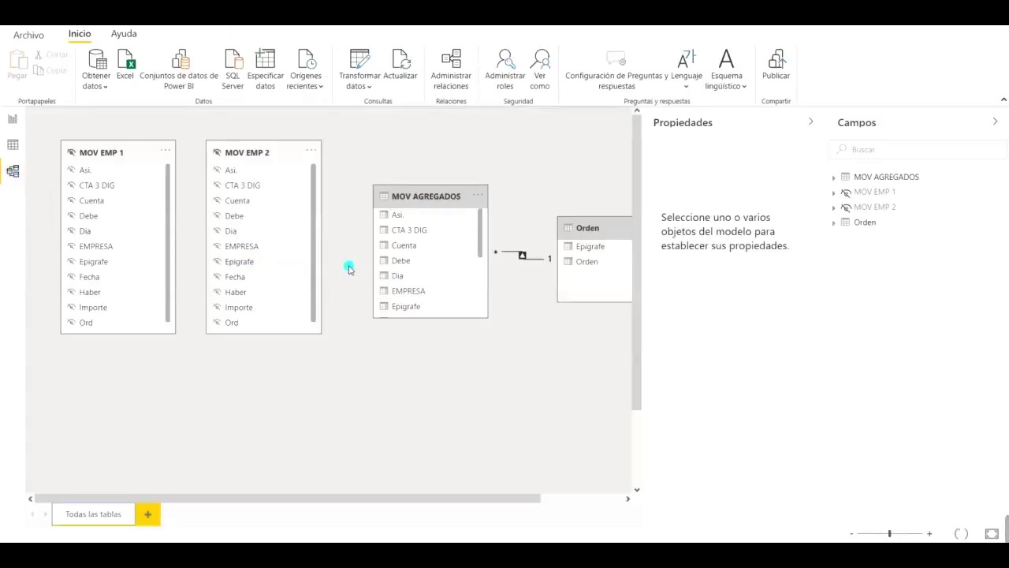
{"action": "right_click", "coordinate": [509, 254]}
{"action": "left_click", "coordinate": [520, 261]}
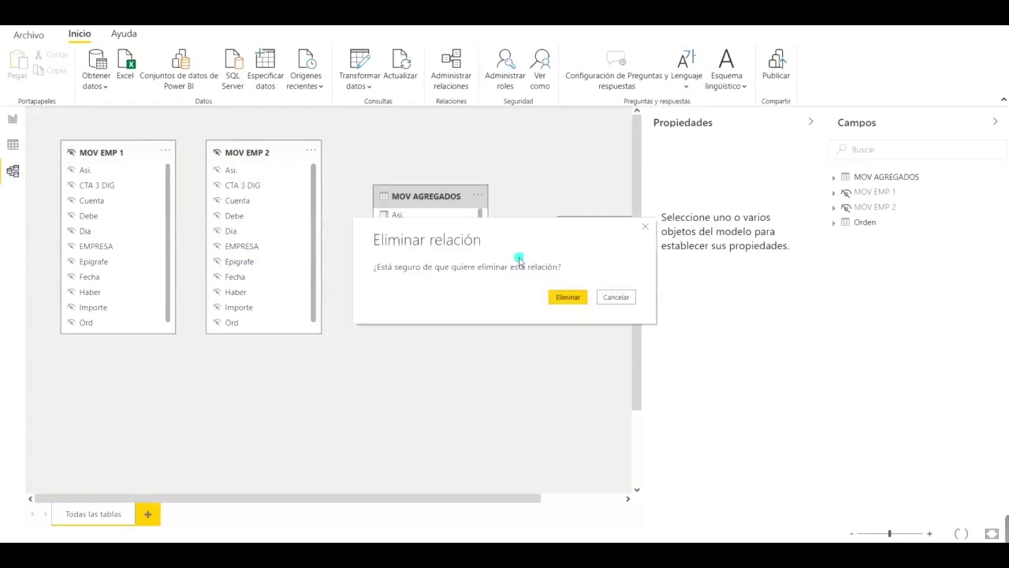
{"action": "left_click", "coordinate": [560, 298]}
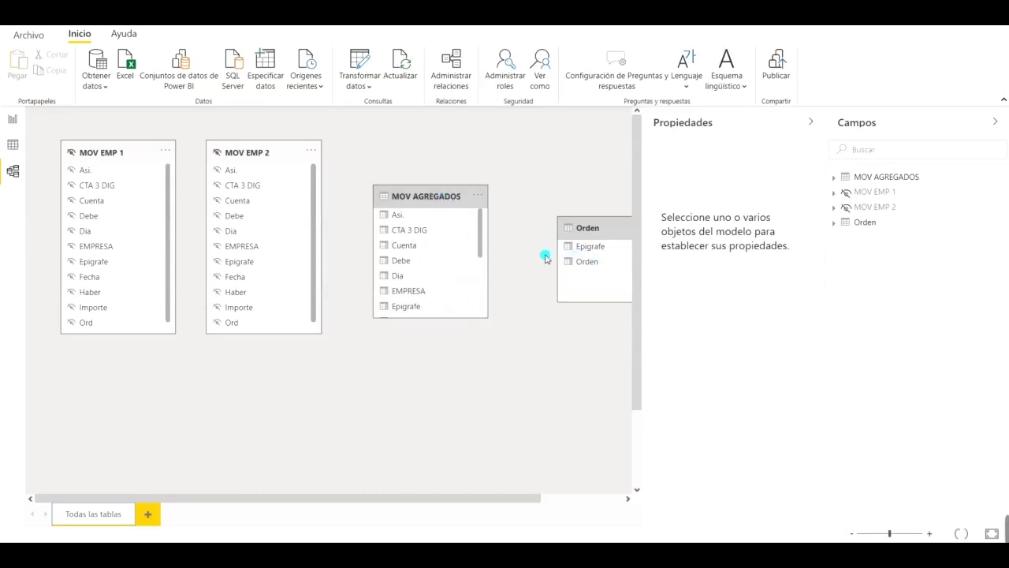
Step: Check the Epigrafe column in the Orden and MOV AGREGADOS tables, and relate both tables through Epigrafe in the model
{"action": "left_click", "coordinate": [11, 146]}
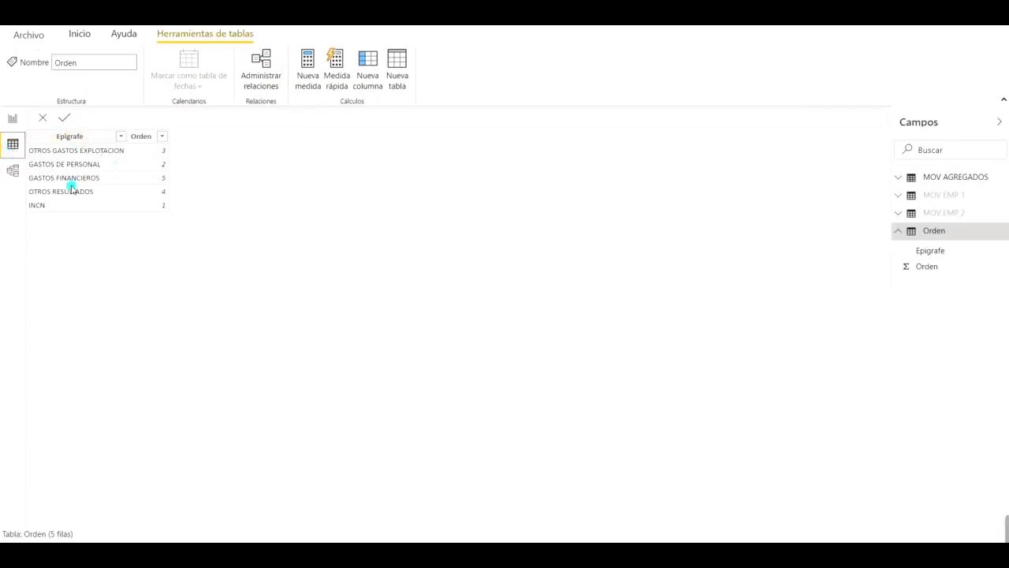
{"action": "left_click", "coordinate": [945, 177]}
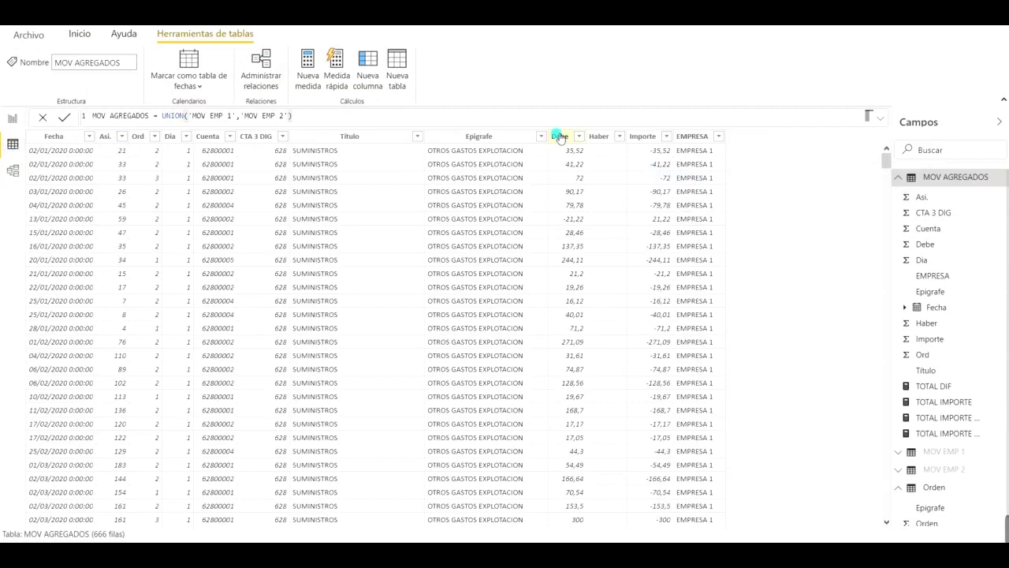
{"action": "left_click", "coordinate": [496, 139]}
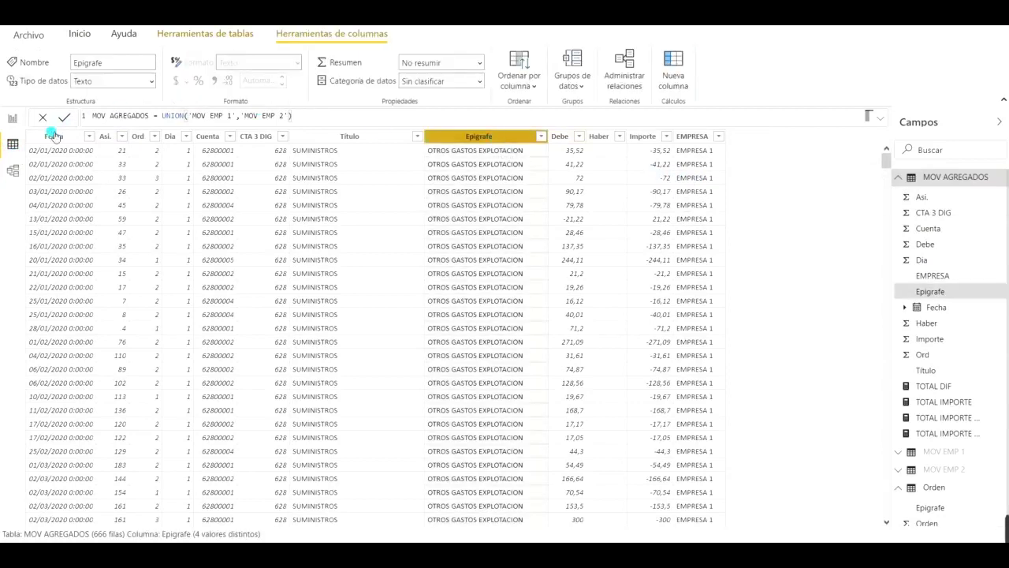
{"action": "left_click", "coordinate": [10, 171]}
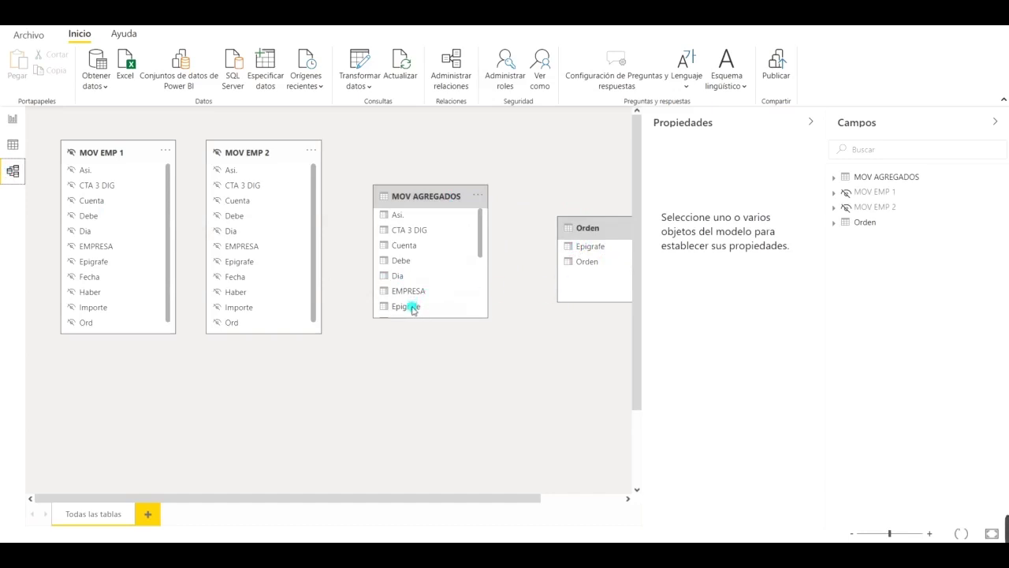
{"action": "left_click_drag", "start_coordinate": [417, 310], "coordinate": [574, 249]}
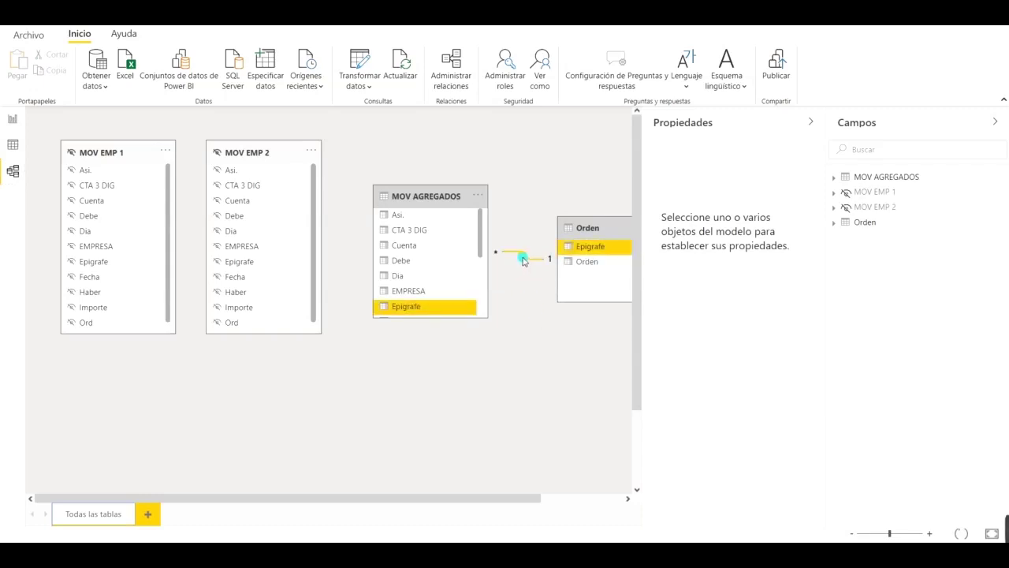
Step: Open the Orden table's data and sort its rows in ascending order by the Orden column
{"action": "left_click", "coordinate": [13, 145]}
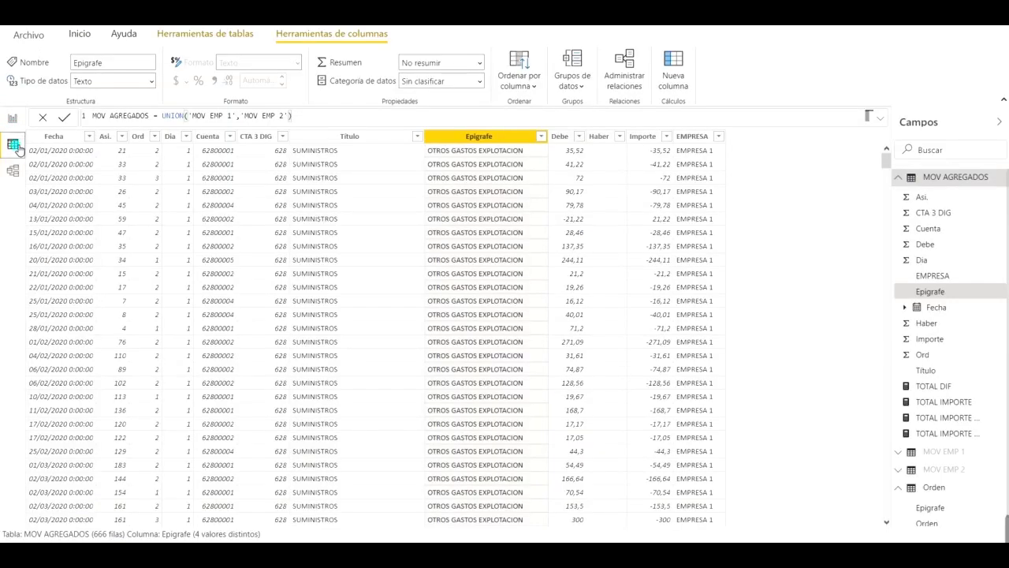
{"action": "left_click", "coordinate": [898, 178]}
{"action": "left_click", "coordinate": [932, 231]}
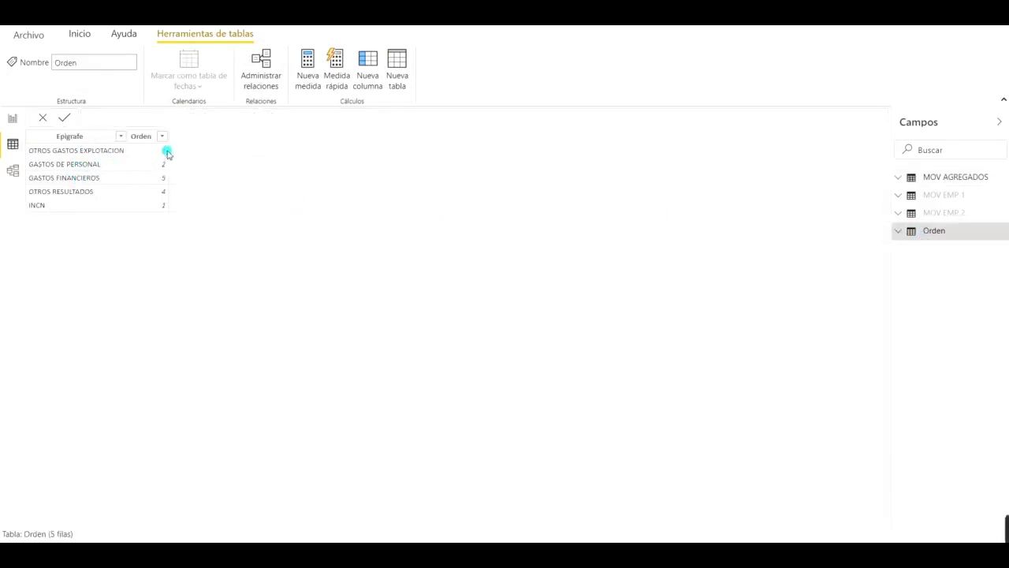
{"action": "left_click", "coordinate": [142, 137]}
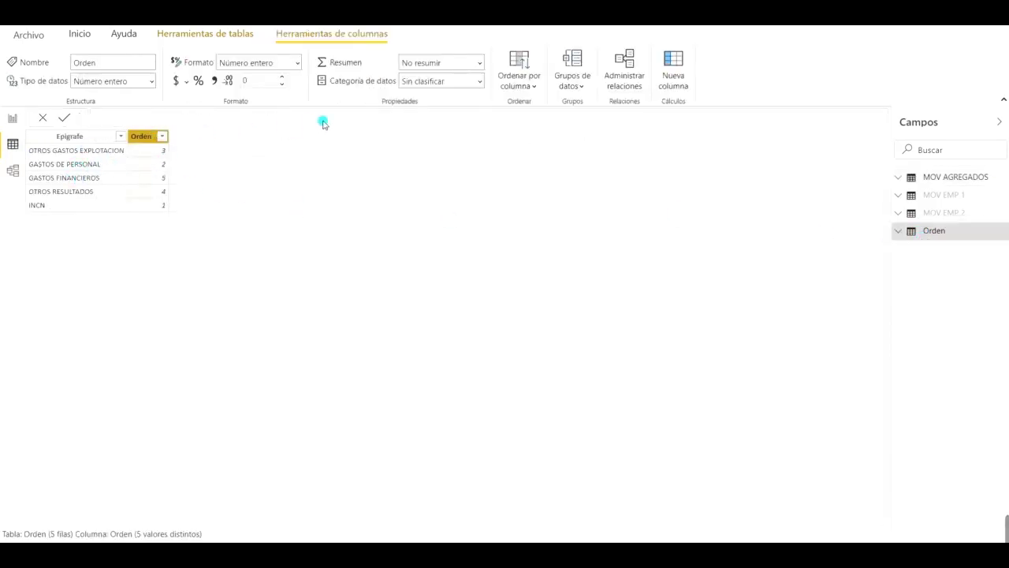
{"action": "left_click", "coordinate": [529, 94]}
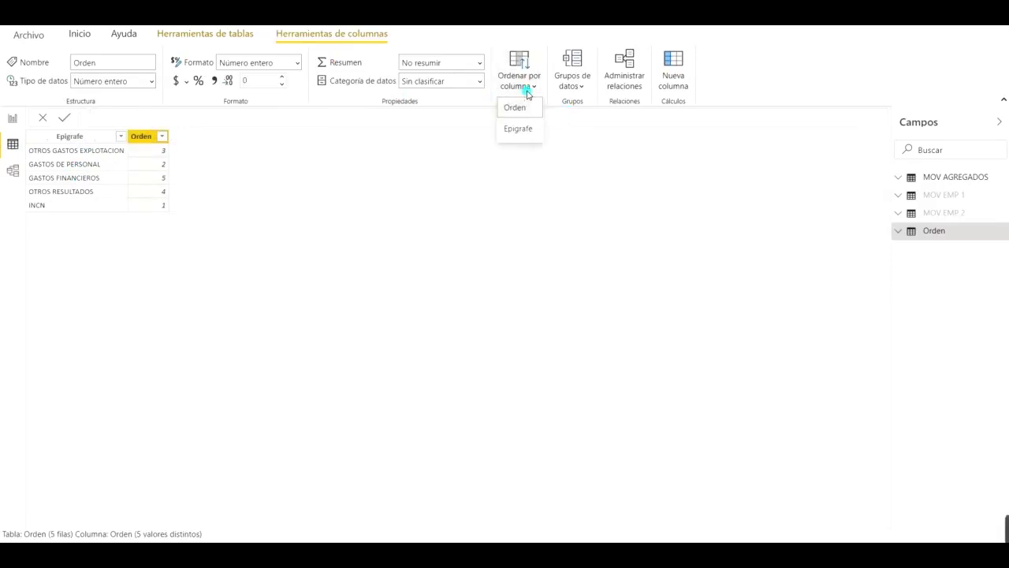
{"action": "left_click", "coordinate": [175, 135]}
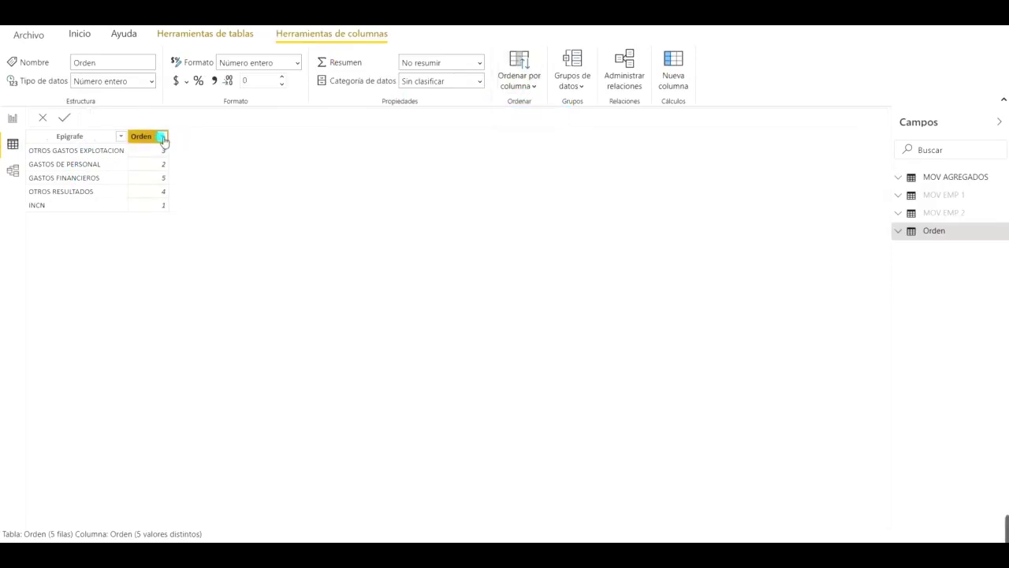
{"action": "left_click", "coordinate": [162, 136]}
{"action": "left_click", "coordinate": [182, 152]}
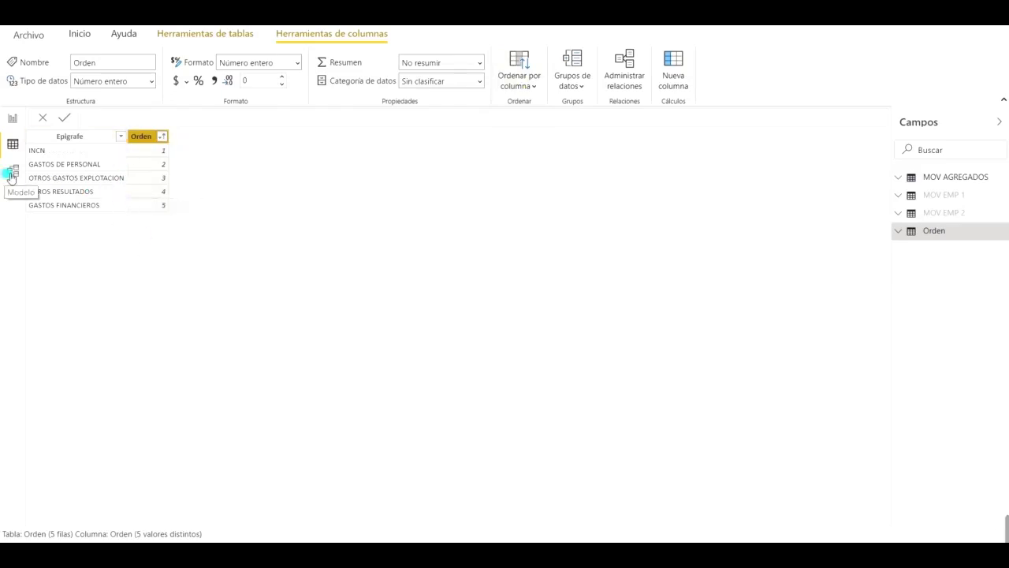
Step: In the report matrix rows, replace Epigrafe from MOV AGREGADOS with Epigrafe from the Orden table
{"action": "left_click", "coordinate": [13, 122]}
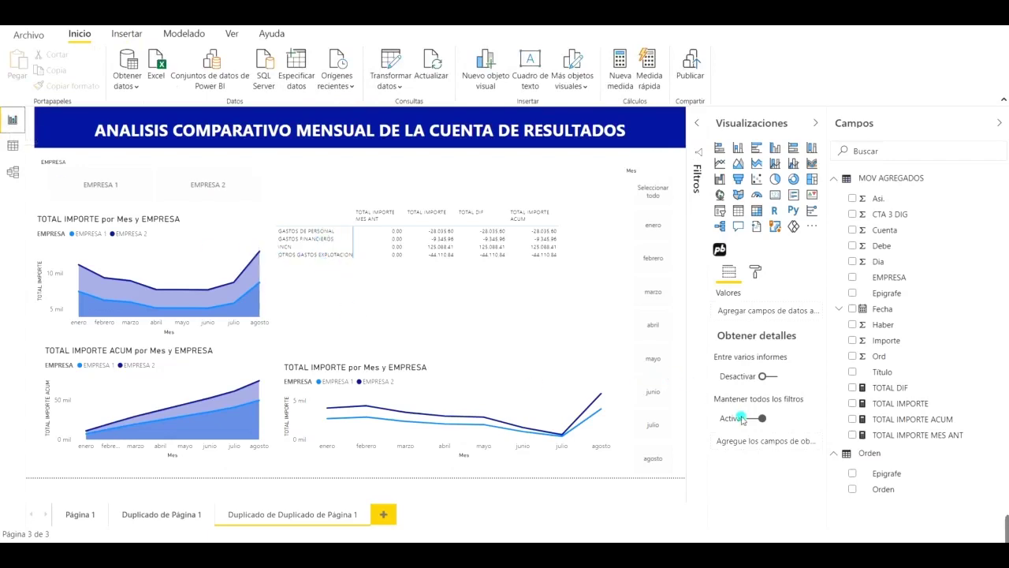
{"action": "left_click", "coordinate": [494, 278]}
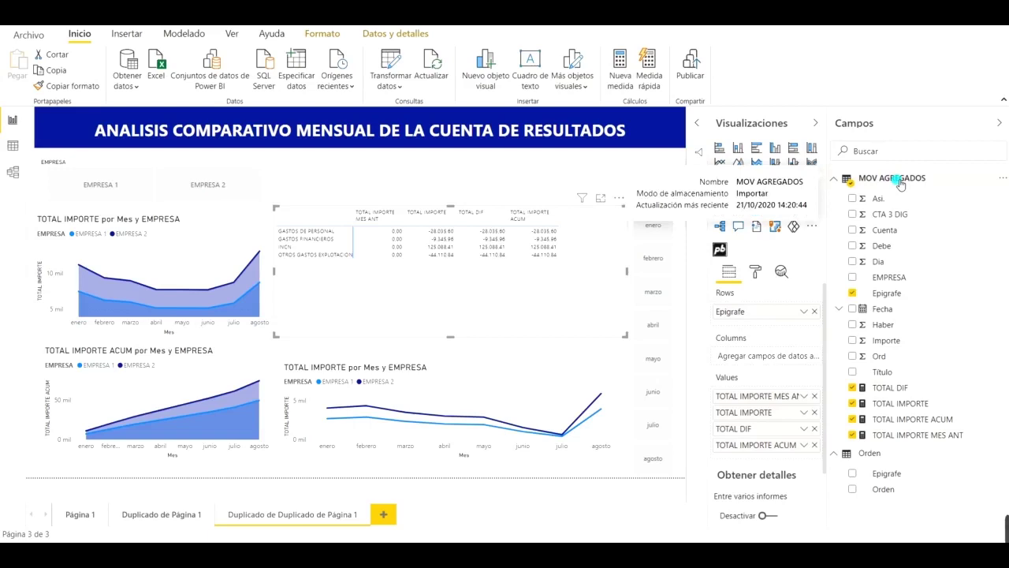
{"action": "left_click", "coordinate": [852, 292]}
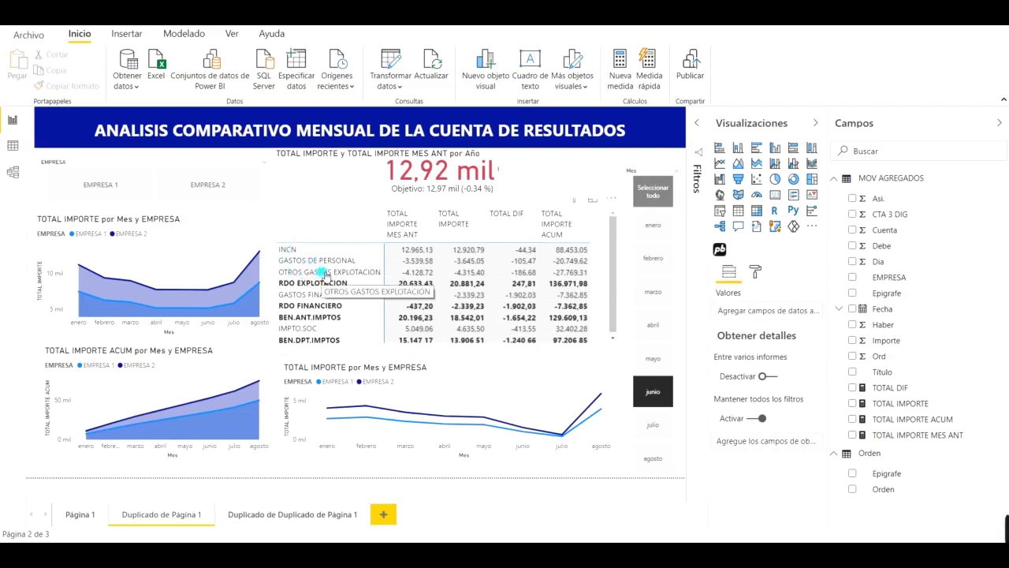
Step: On Duplicado de Duplicado de Página 1, edit the matrix and add a RDO DE EXPLOTACION row below OTROS GASTOS EXPLOTACION
{"action": "left_click", "coordinate": [285, 514]}
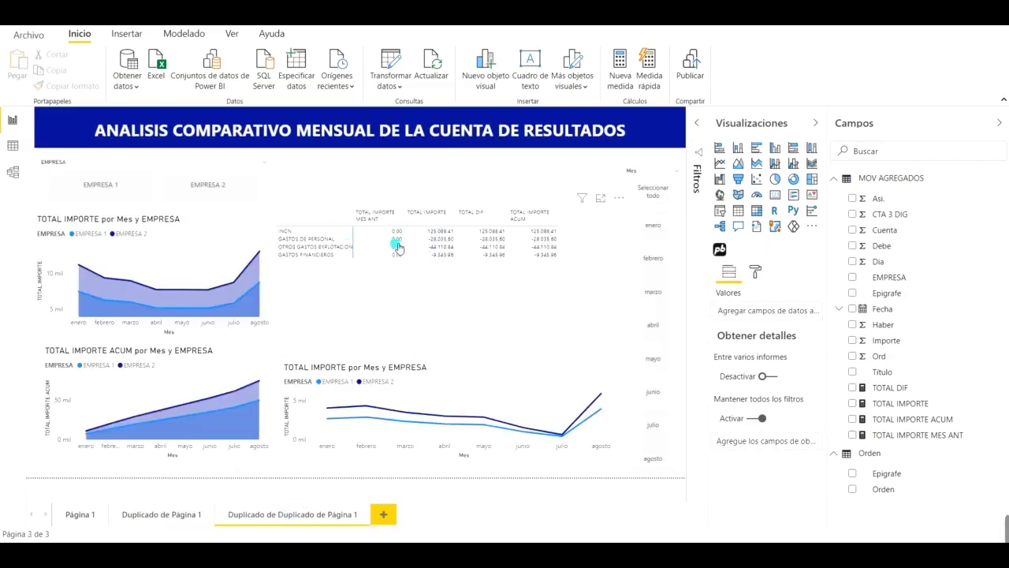
{"action": "left_click", "coordinate": [620, 198]}
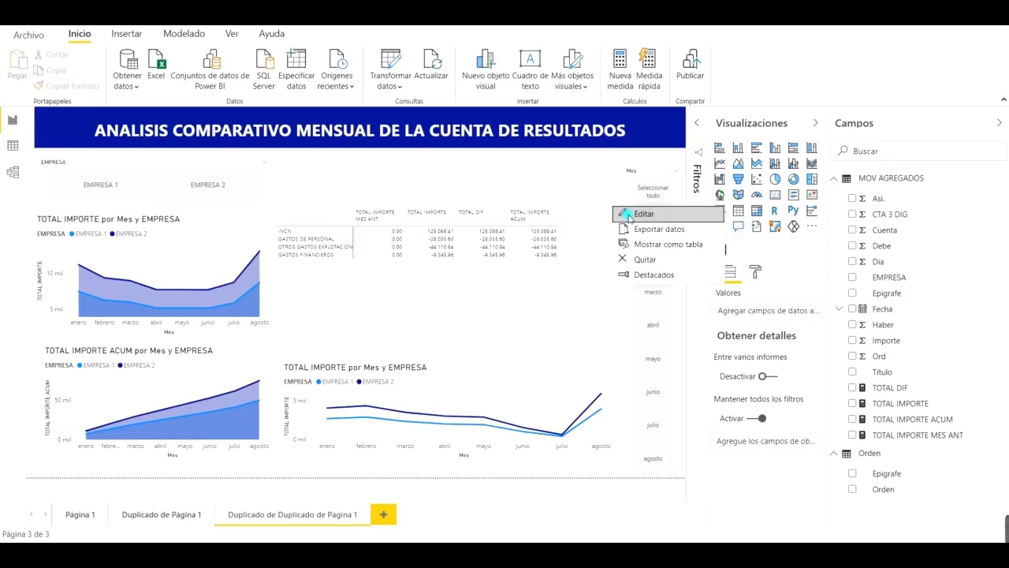
{"action": "left_click", "coordinate": [630, 214]}
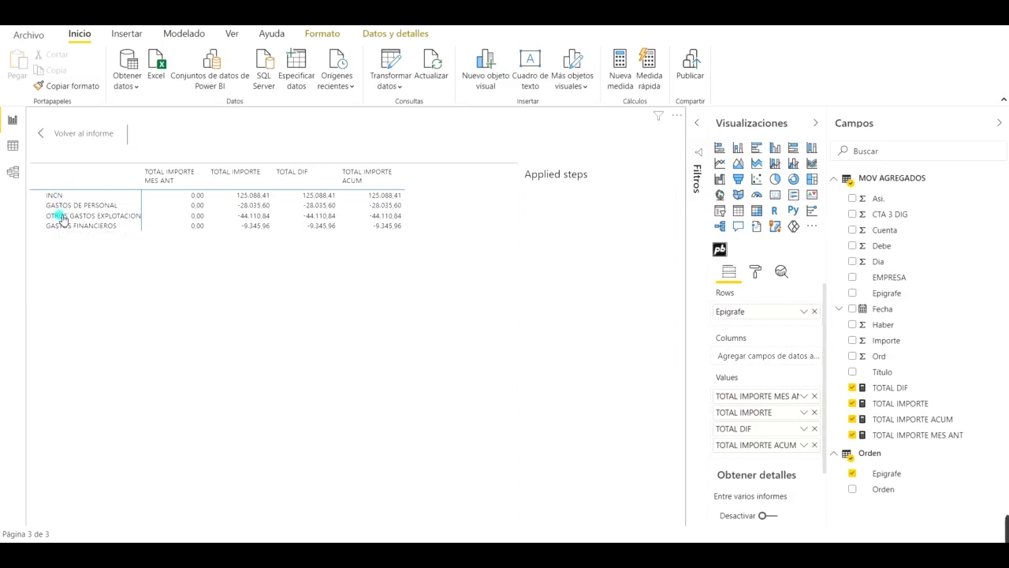
{"action": "right_click", "coordinate": [62, 218]}
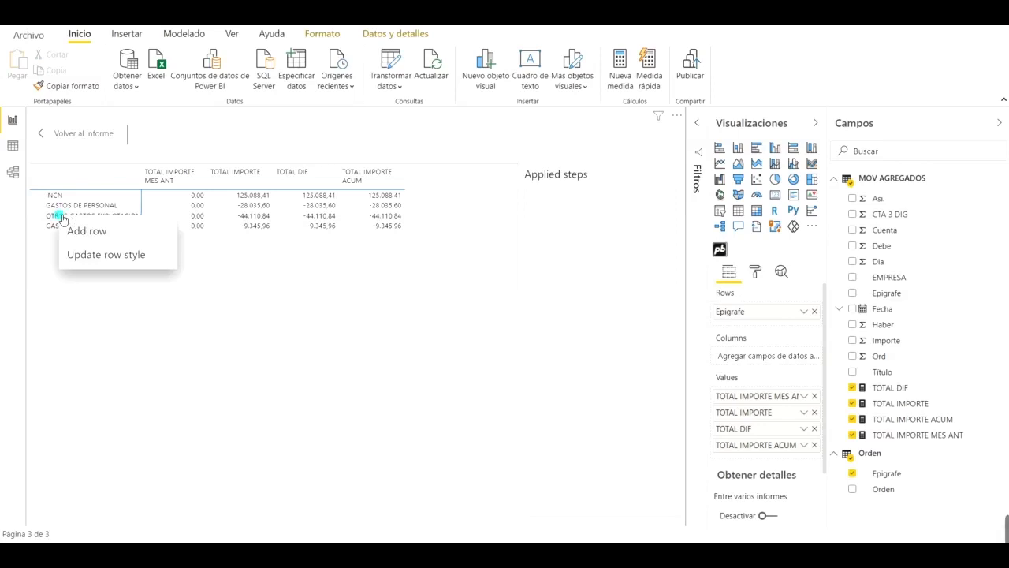
{"action": "left_click", "coordinate": [78, 231]}
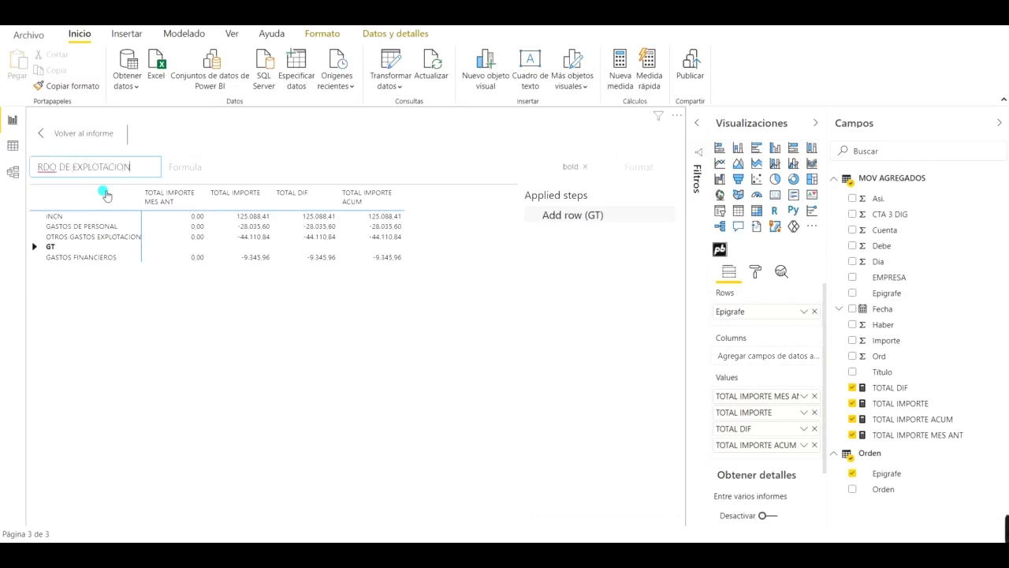
{"action": "key", "text": "Return"}
Step: Set the RDO DE EXPLOTACION formula to INCN + GASTOS DE PERSONAL + OTROS GASTOS EXPLOTACION and return to the report
{"action": "left_click", "coordinate": [208, 168]}
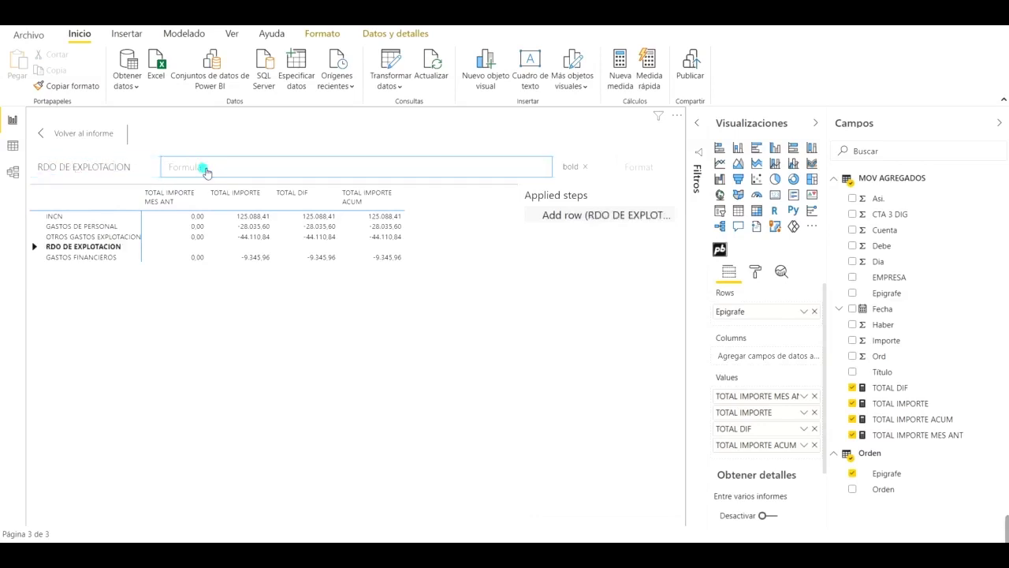
{"action": "left_click", "coordinate": [67, 219]}
{"action": "left_click", "coordinate": [67, 218]}
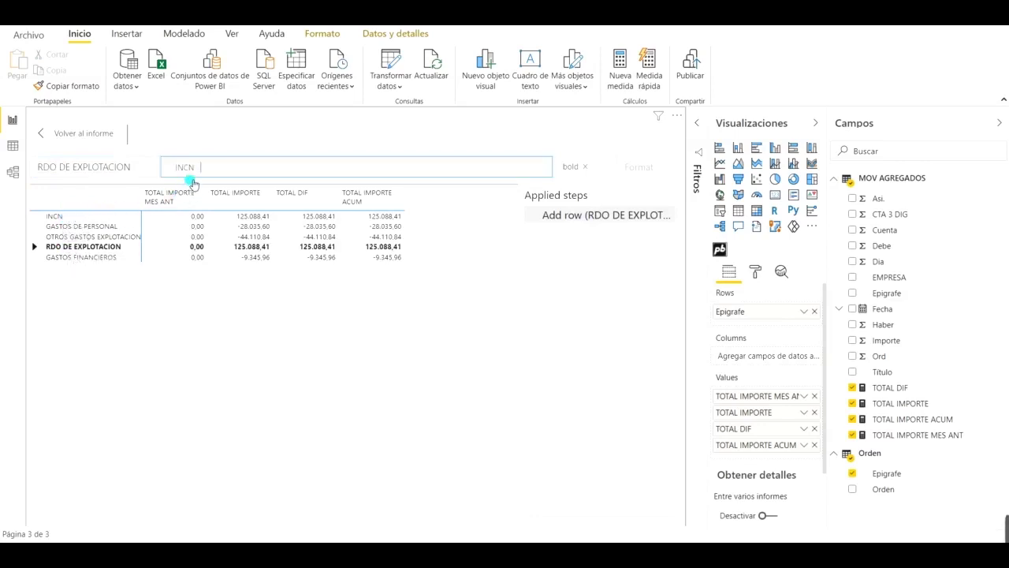
{"action": "type", "text": "+"}
{"action": "left_click", "coordinate": [108, 227]}
{"action": "type", "text": "+"}
{"action": "left_click", "coordinate": [115, 237]}
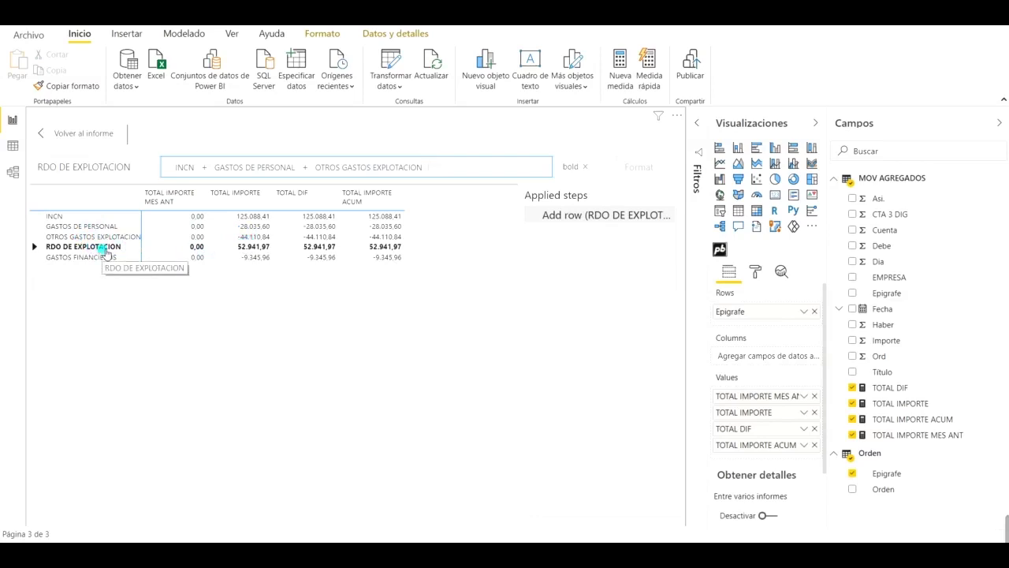
{"action": "left_click", "coordinate": [44, 133]}
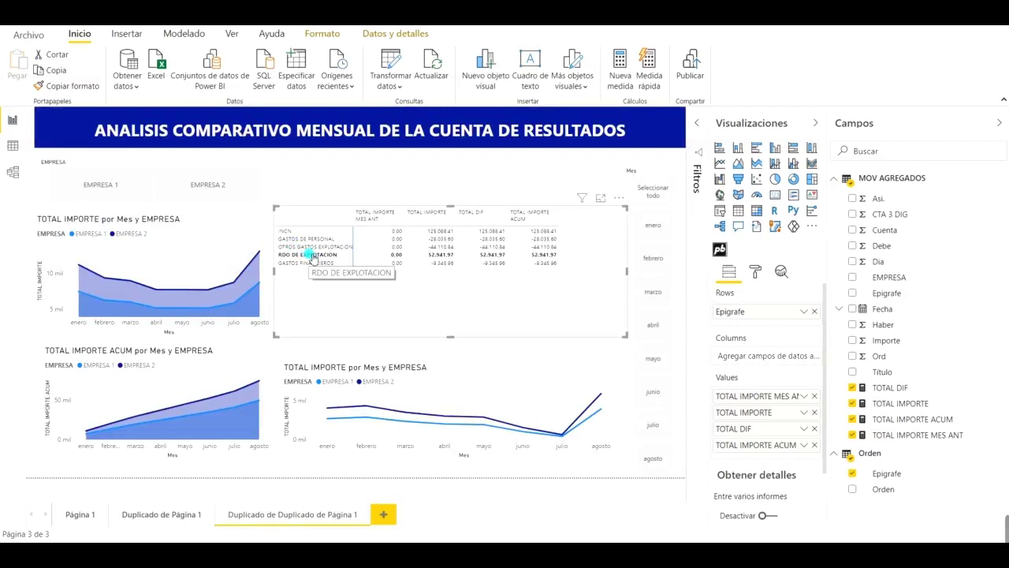
Step: Edit the matrix again and add a RDO FINANCIERO row below GASTOS FINANCIEROS, with GASTOS FINANCIEROS as its formula
{"action": "left_click", "coordinate": [622, 199]}
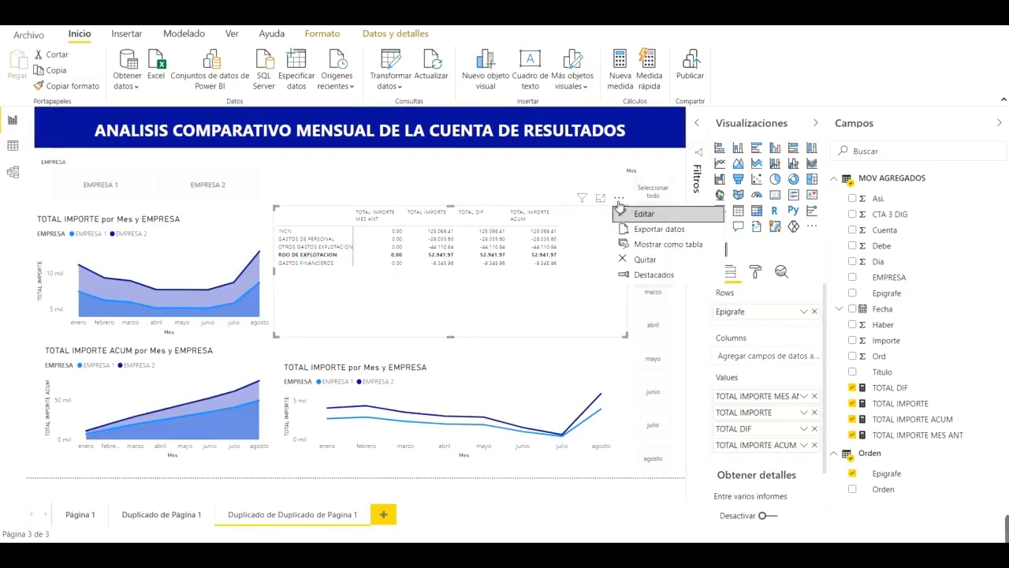
{"action": "left_click", "coordinate": [644, 214]}
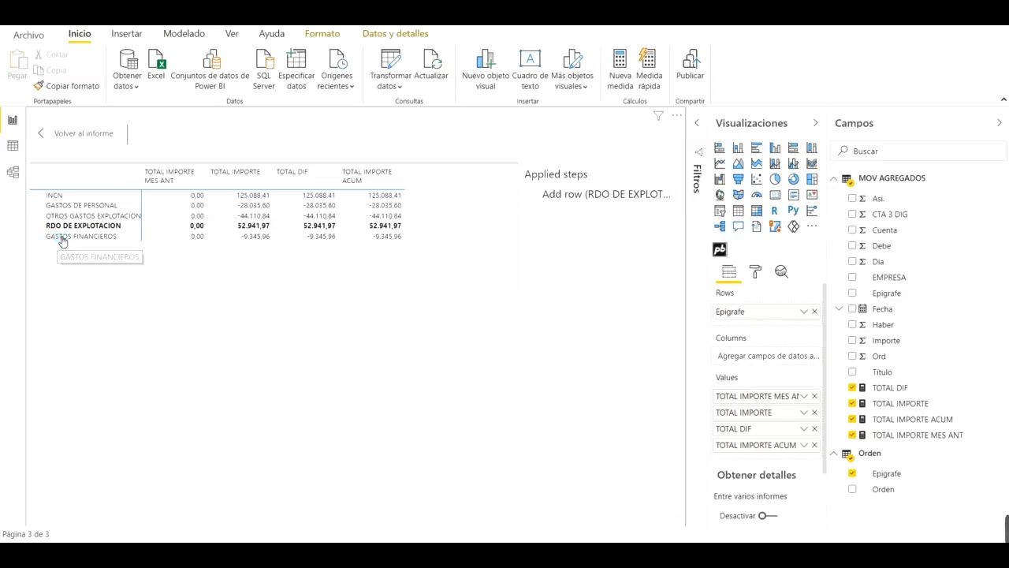
{"action": "right_click", "coordinate": [63, 240]}
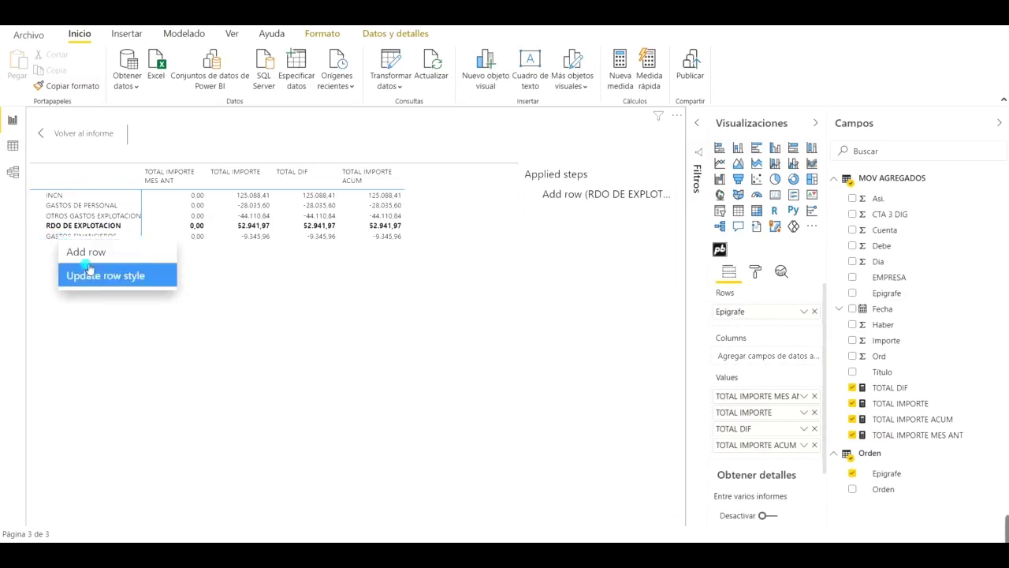
{"action": "left_click", "coordinate": [82, 255]}
{"action": "type", "text": "RDO FINANCIERO"}
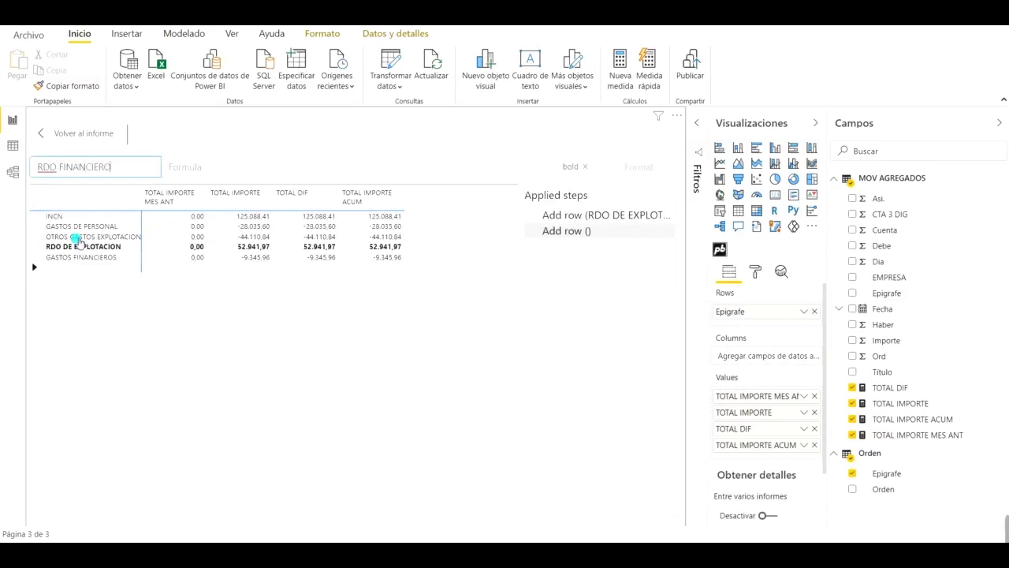
{"action": "key", "text": "Return"}
{"action": "left_click", "coordinate": [196, 169]}
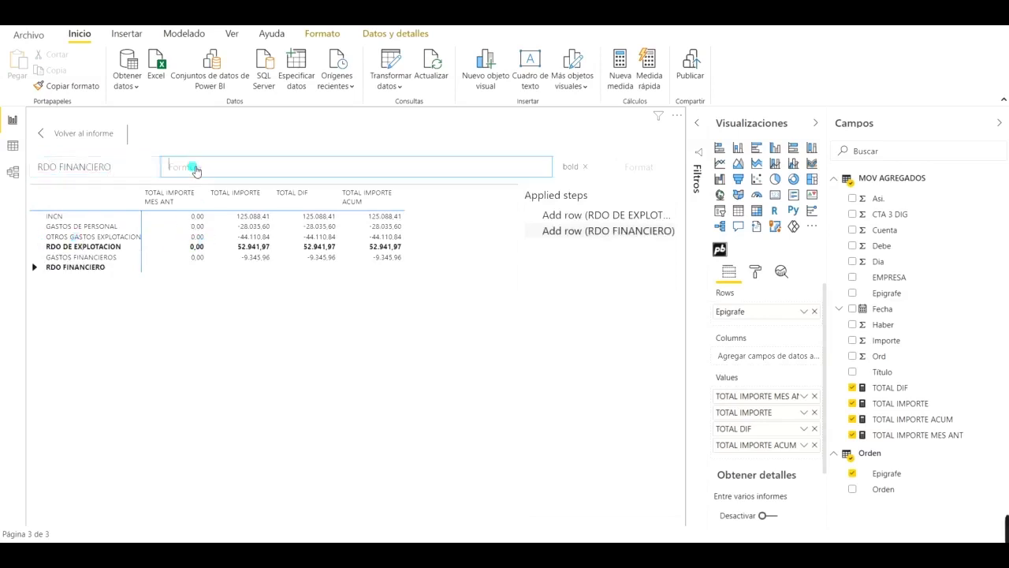
{"action": "left_click", "coordinate": [100, 257]}
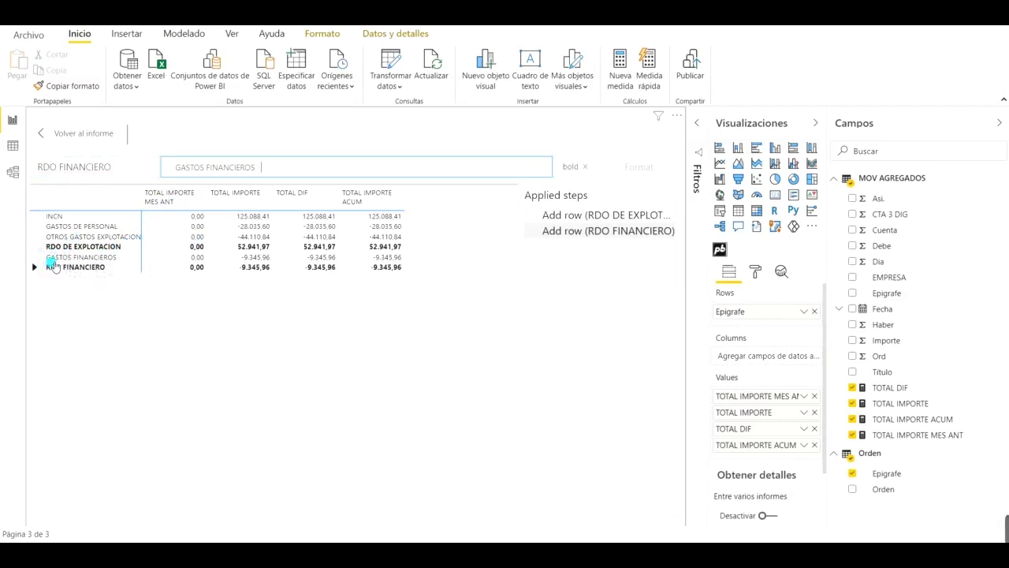
Step: Return to the report, edit the matrix again and add a row titled RDO ANTES IMPTOS below RDO FINANCIERO
{"action": "left_click", "coordinate": [45, 136]}
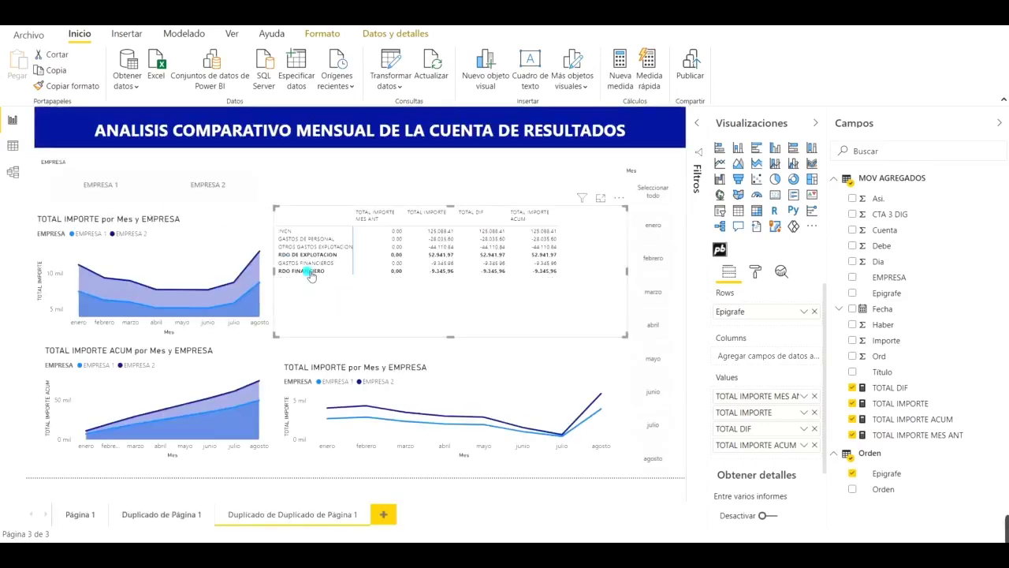
{"action": "left_click", "coordinate": [620, 198]}
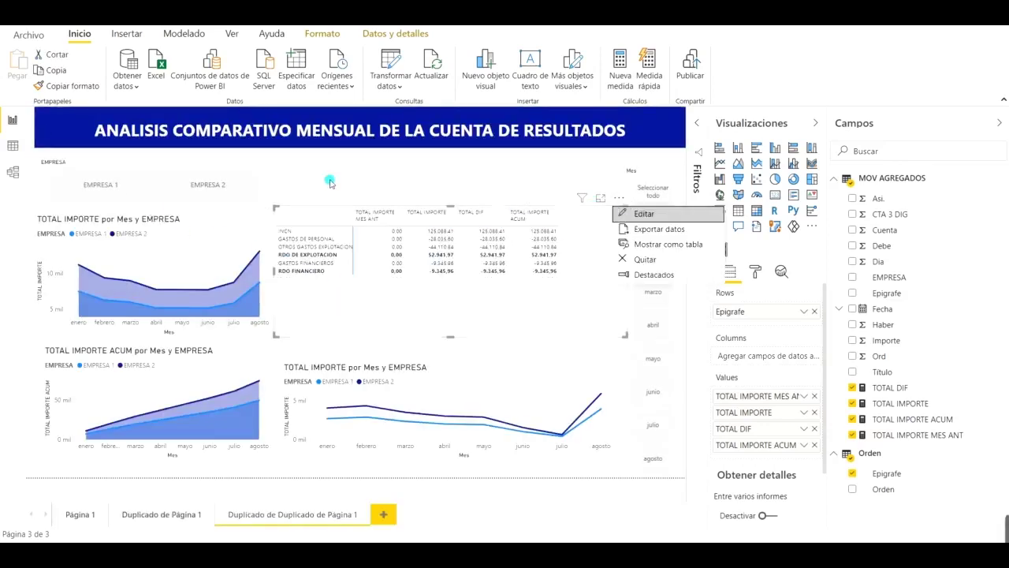
{"action": "left_click", "coordinate": [640, 218]}
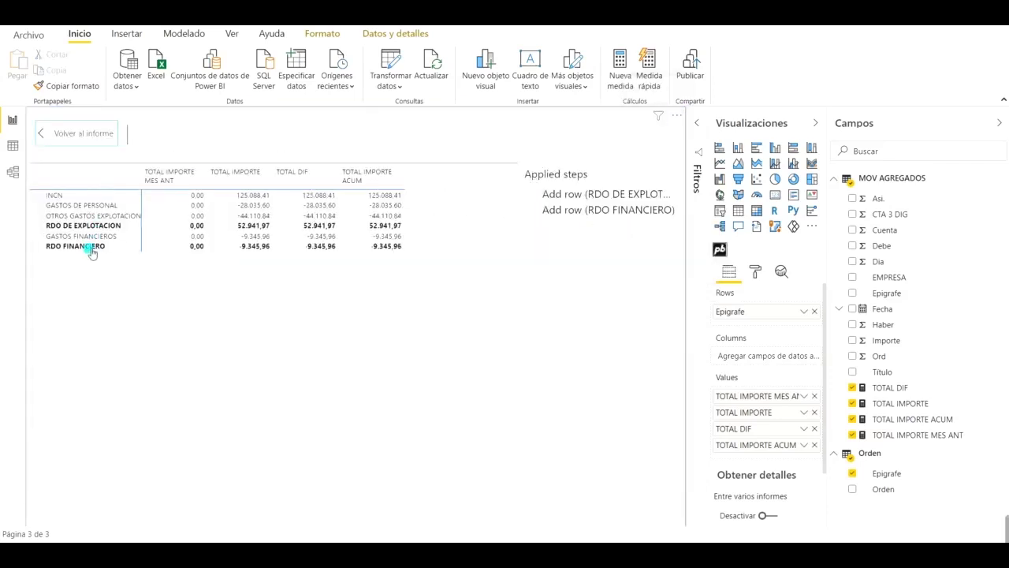
{"action": "left_click", "coordinate": [91, 248]}
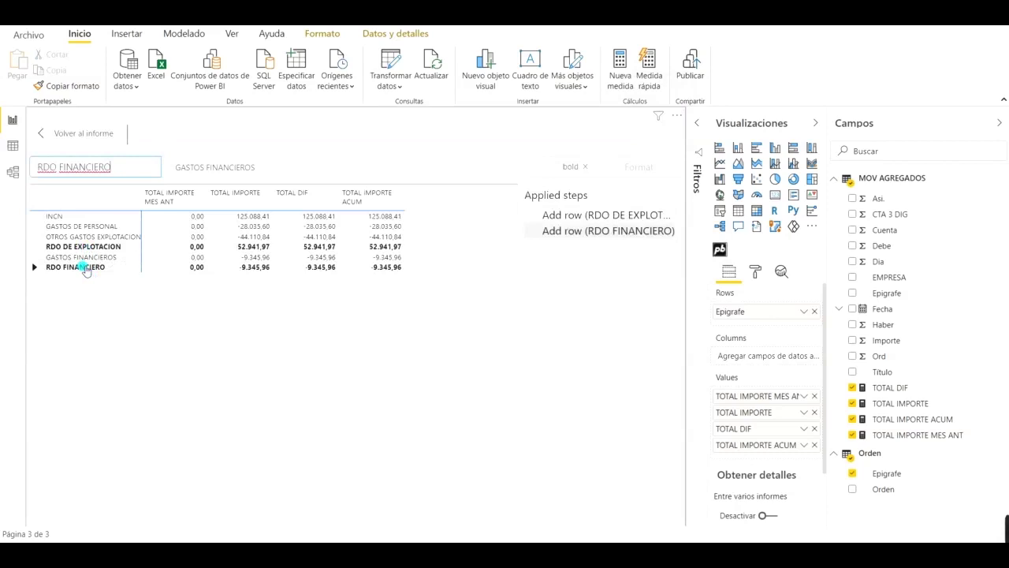
{"action": "left_click", "coordinate": [86, 269]}
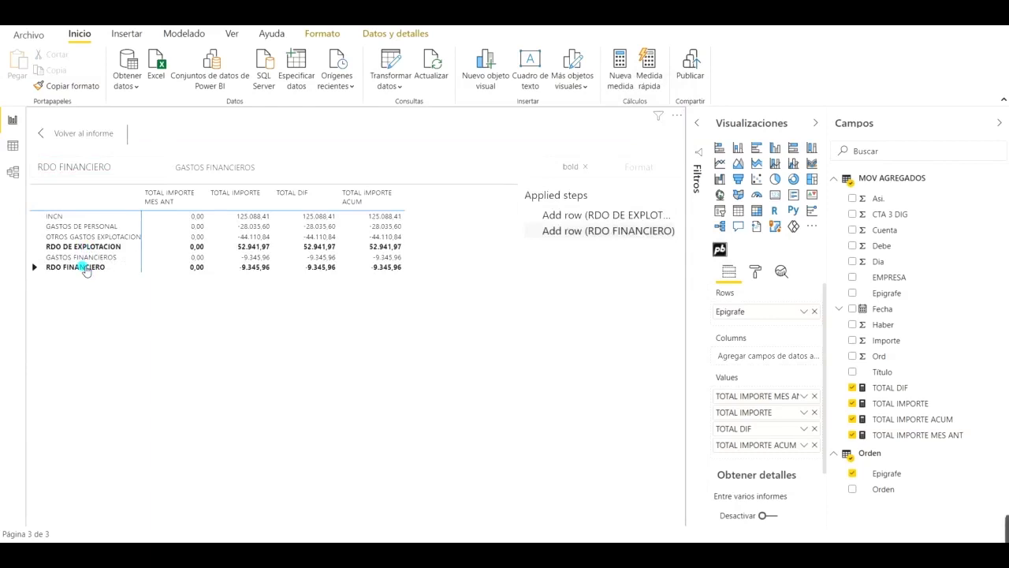
{"action": "left_click_drag", "start_coordinate": [45, 246], "coordinate": [54, 272]}
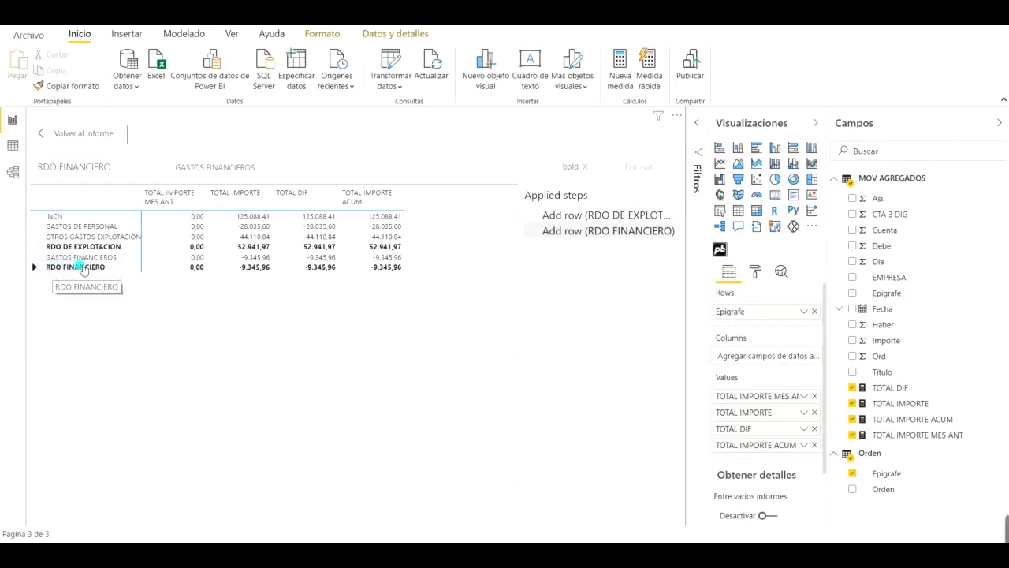
{"action": "right_click", "coordinate": [84, 269]}
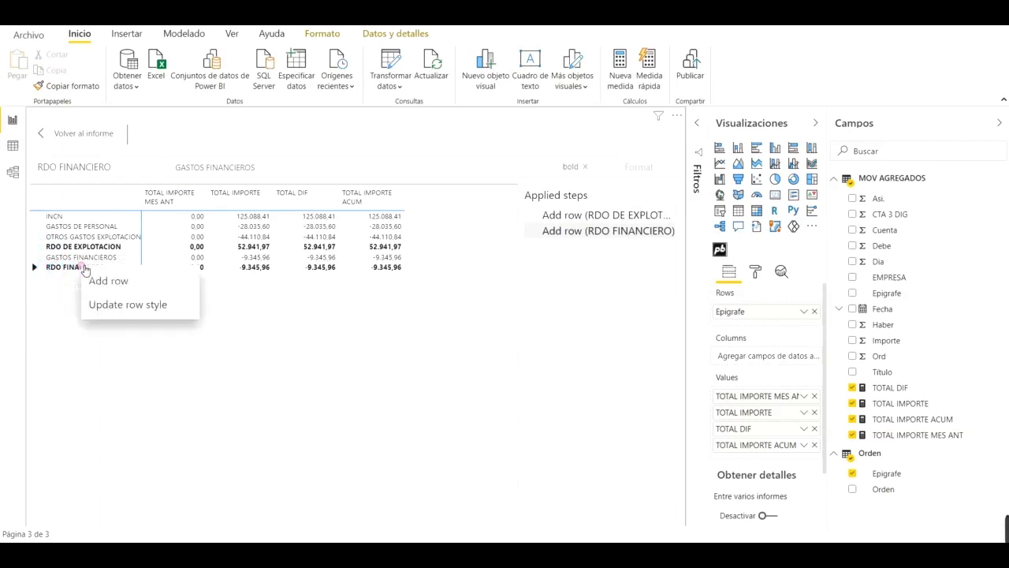
{"action": "left_click", "coordinate": [102, 286]}
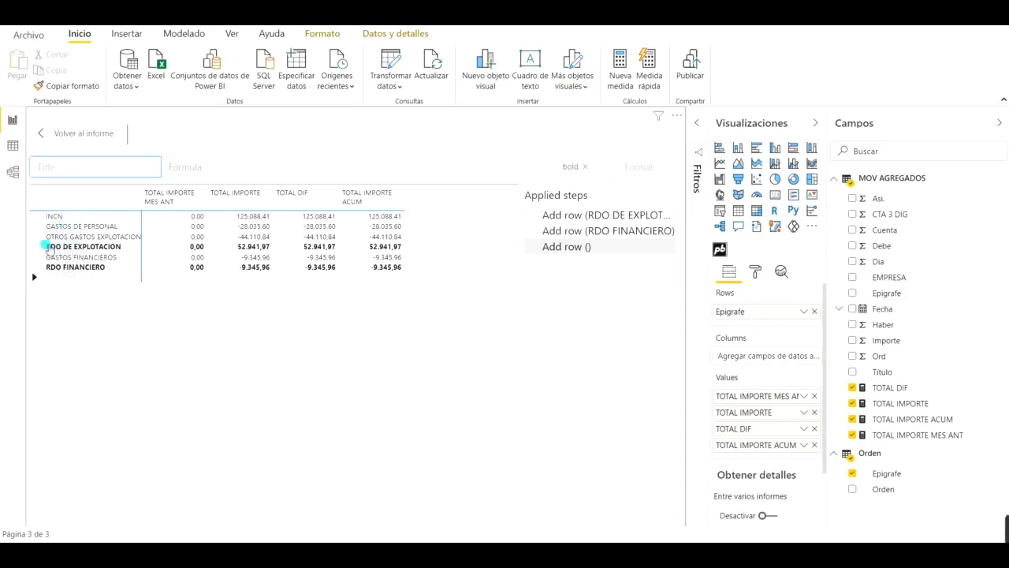
{"action": "left_click", "coordinate": [61, 174]}
{"action": "type", "text": "B"}
{"action": "key", "text": "BackSpace"}
{"action": "type", "text": "RDO ANTES IMPTOS"}
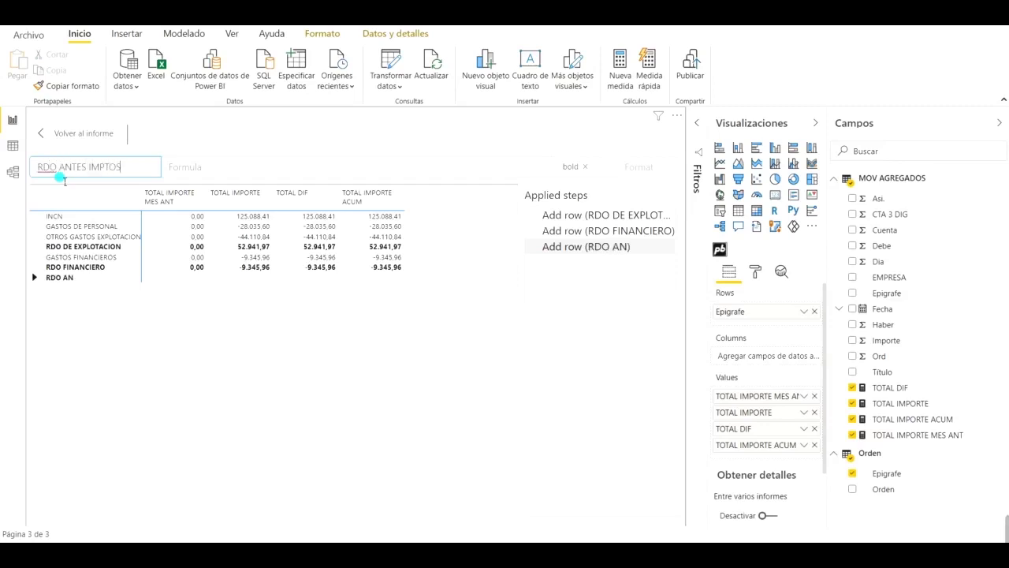
Step: Set the RDO ANTES IMPTOS formula to RDO DE EXPLOTACION + RDO FINANCIERO and return to the report
{"action": "left_click", "coordinate": [197, 166]}
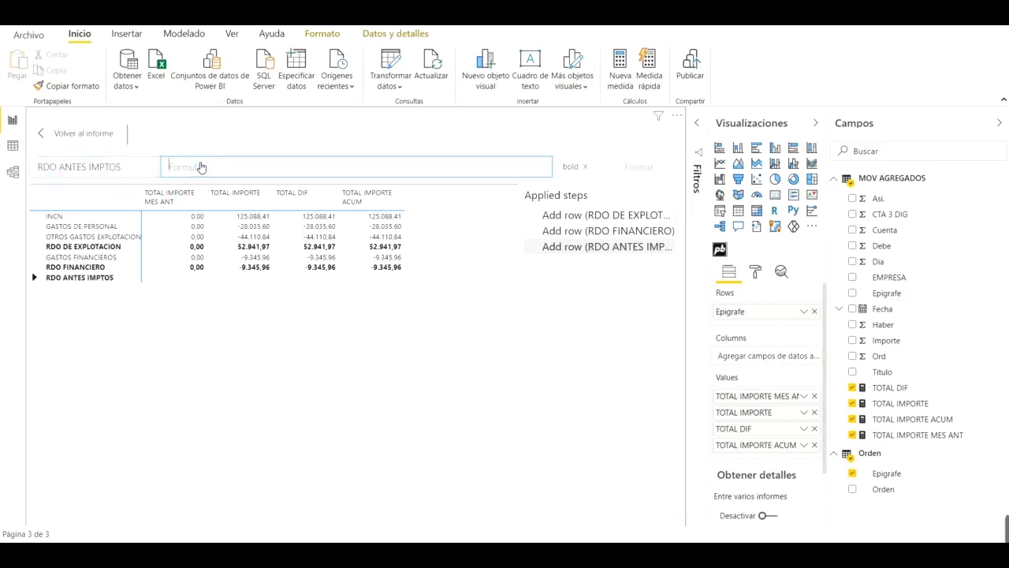
{"action": "left_click", "coordinate": [118, 248]}
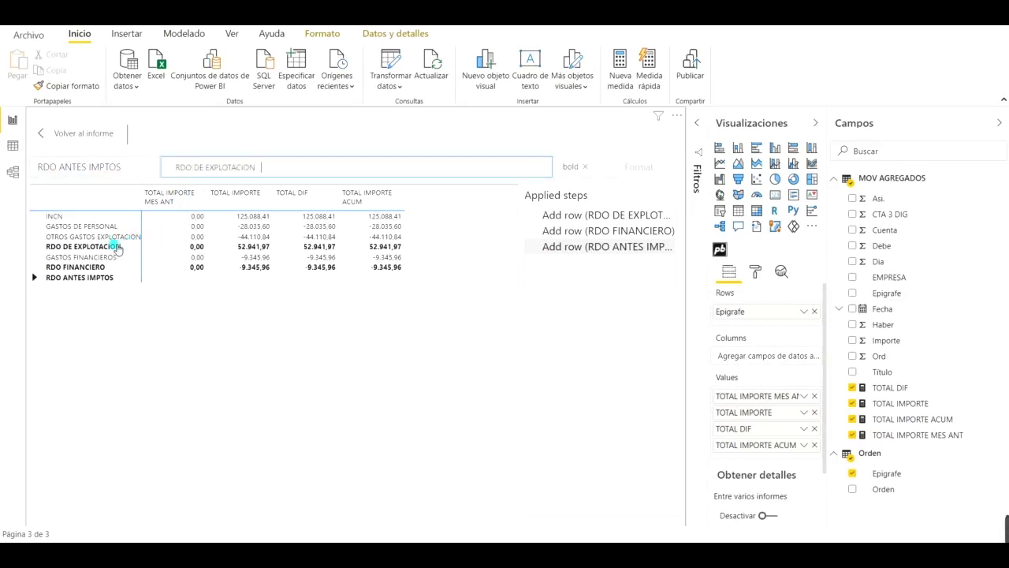
{"action": "left_click", "coordinate": [104, 266]}
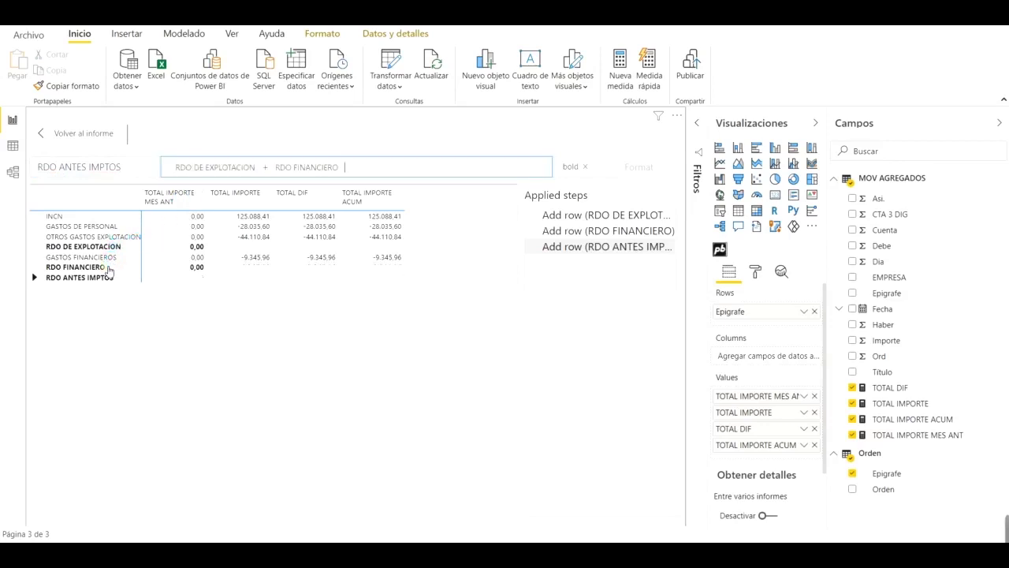
{"action": "left_click", "coordinate": [41, 136]}
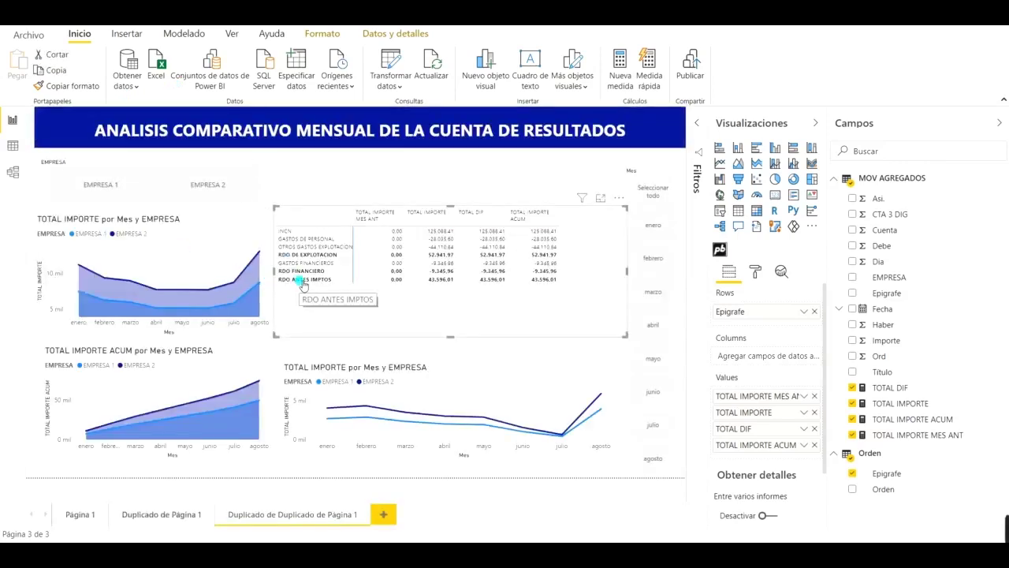
Step: View the finished matrix on Duplicado de Página 1 for abril, and go back to Duplicado de Duplicado de Página 1
{"action": "left_click", "coordinate": [161, 514]}
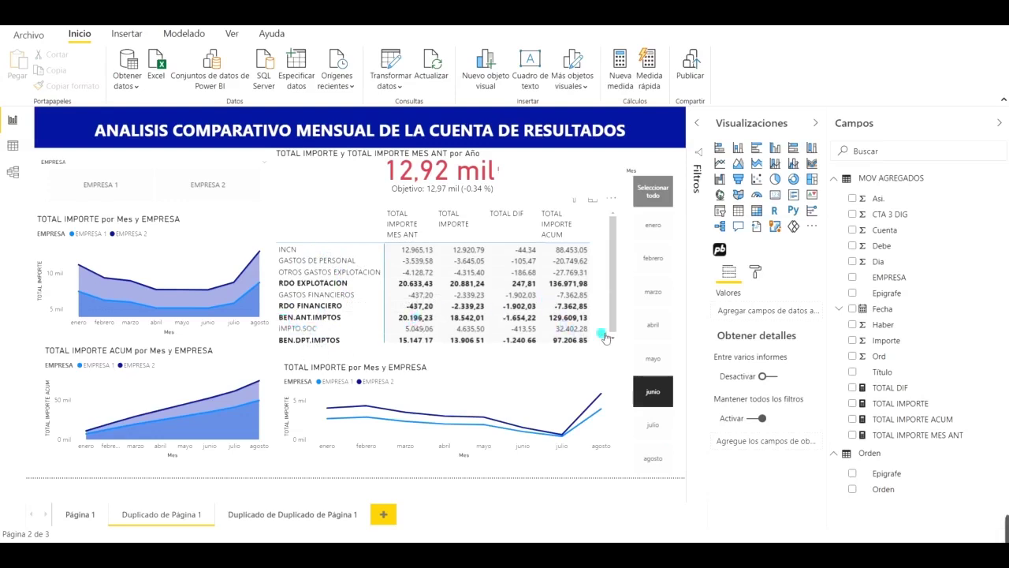
{"action": "left_click", "coordinate": [654, 324]}
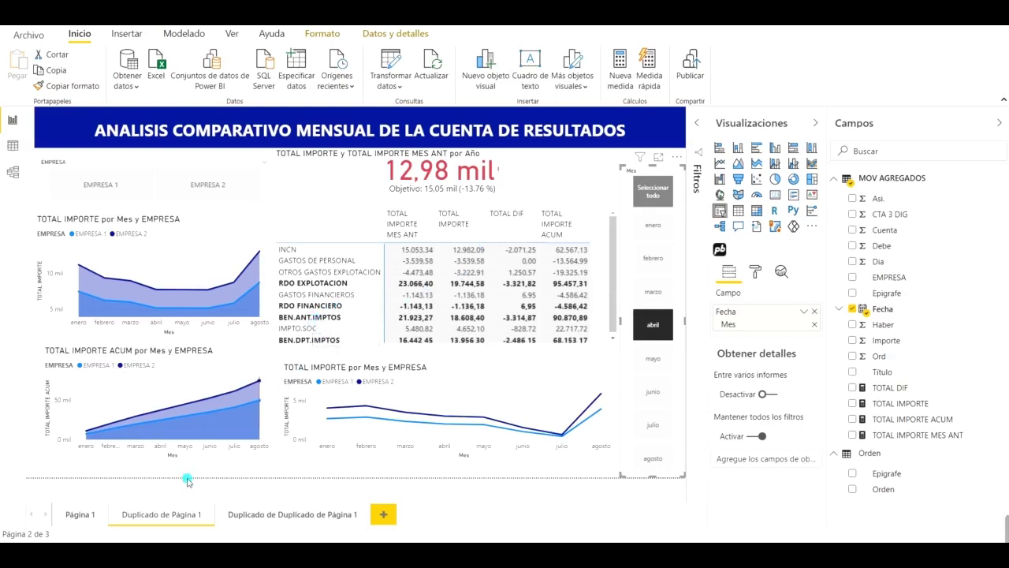
{"action": "left_click", "coordinate": [259, 515]}
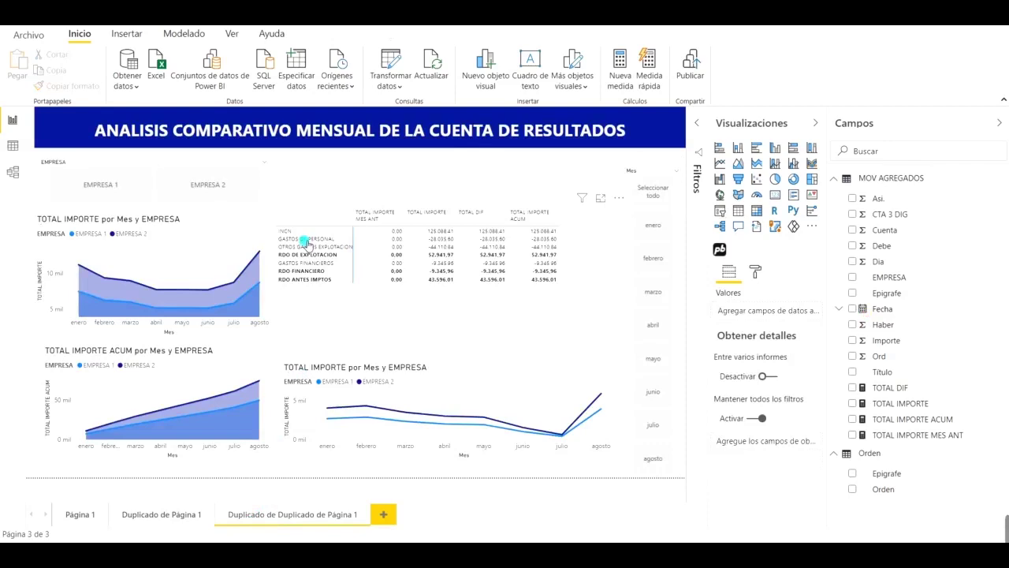
Step: Edit the matrix and add a row titled IMPTO.SOCIEDADES below RDO ANTES IMPTOS
{"action": "left_click", "coordinate": [619, 199]}
{"action": "left_click", "coordinate": [640, 213]}
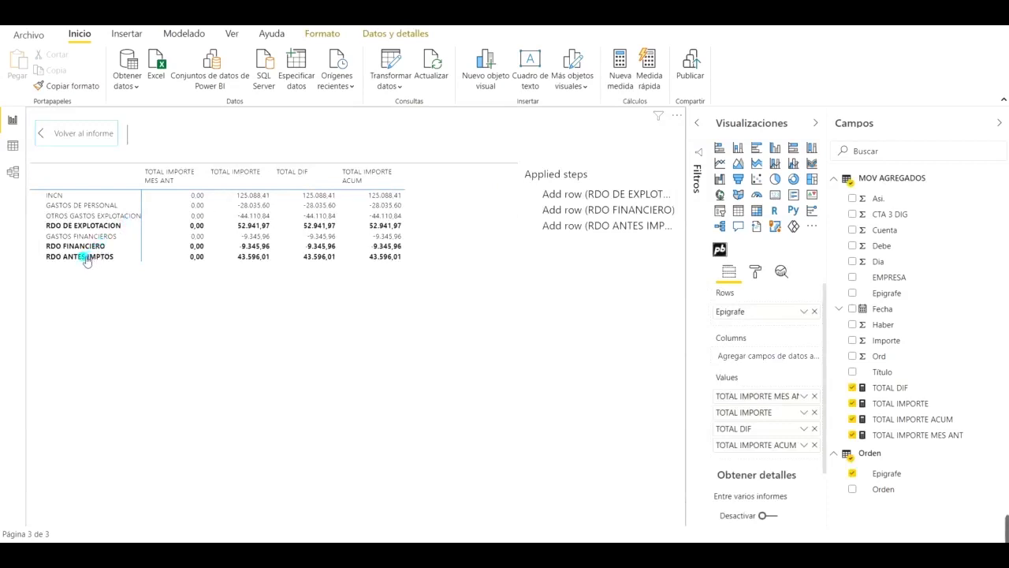
{"action": "left_click", "coordinate": [85, 257]}
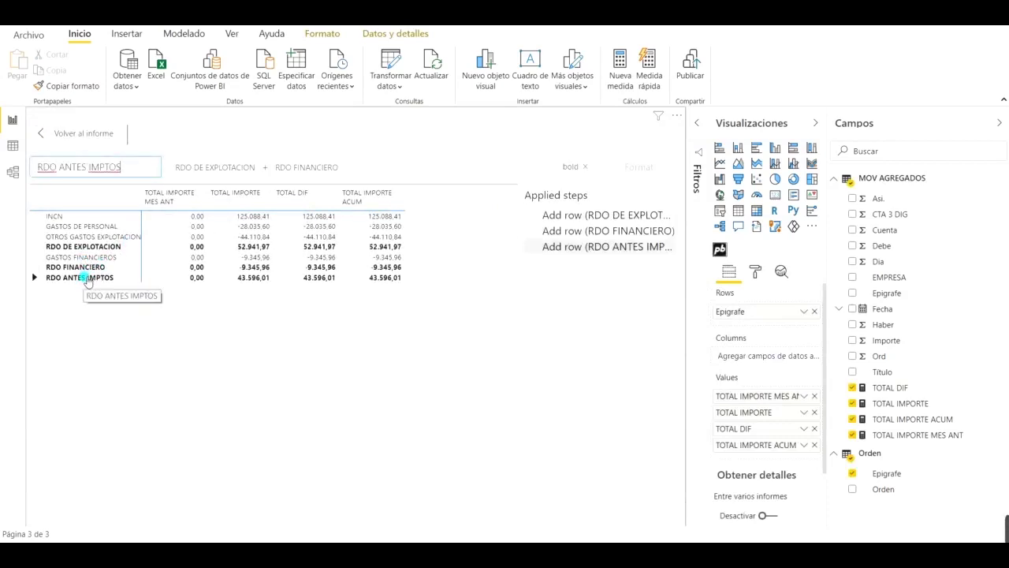
{"action": "right_click", "coordinate": [85, 281]}
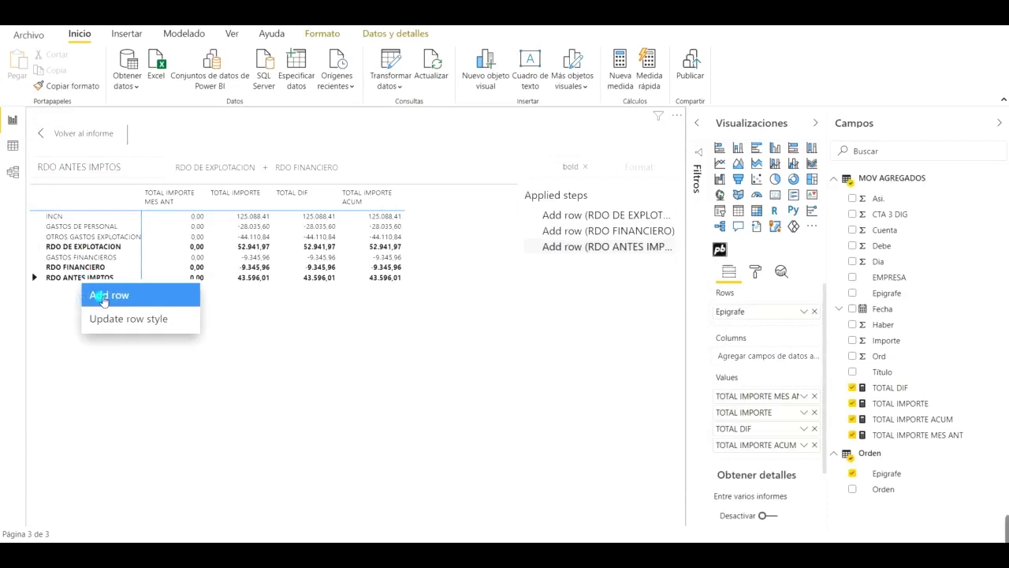
{"action": "left_click", "coordinate": [104, 295]}
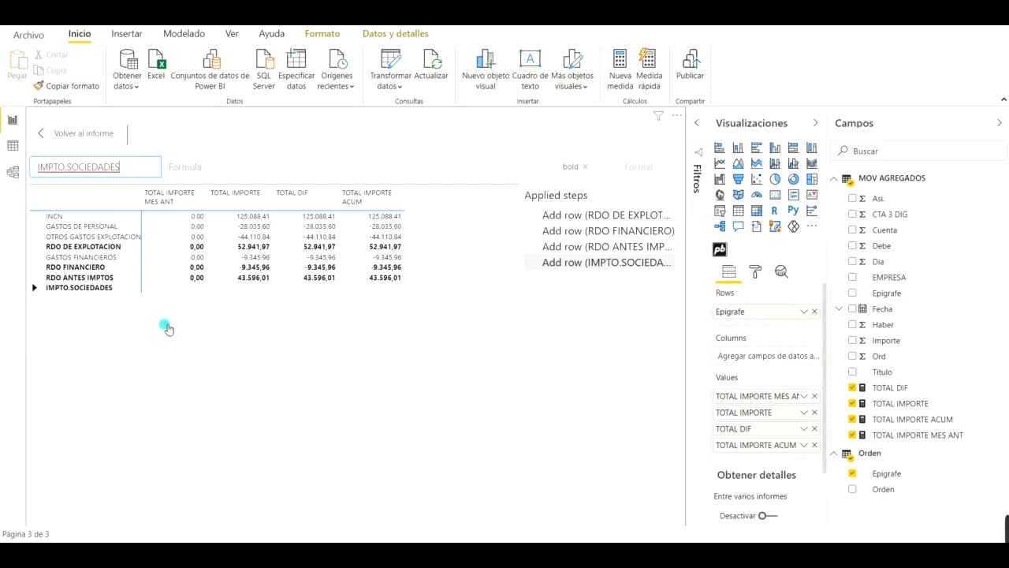
Step: Set the IMPTO.SOCIEDADES formula to RDO ANTES IMPTOS *0.25*-1 and return to the report
{"action": "left_click", "coordinate": [174, 167]}
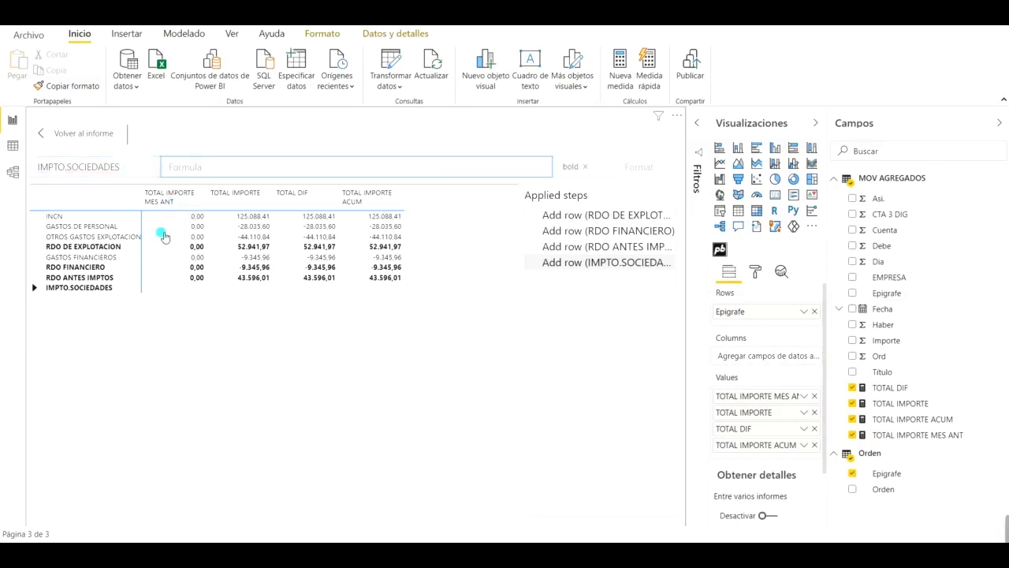
{"action": "left_click", "coordinate": [118, 279]}
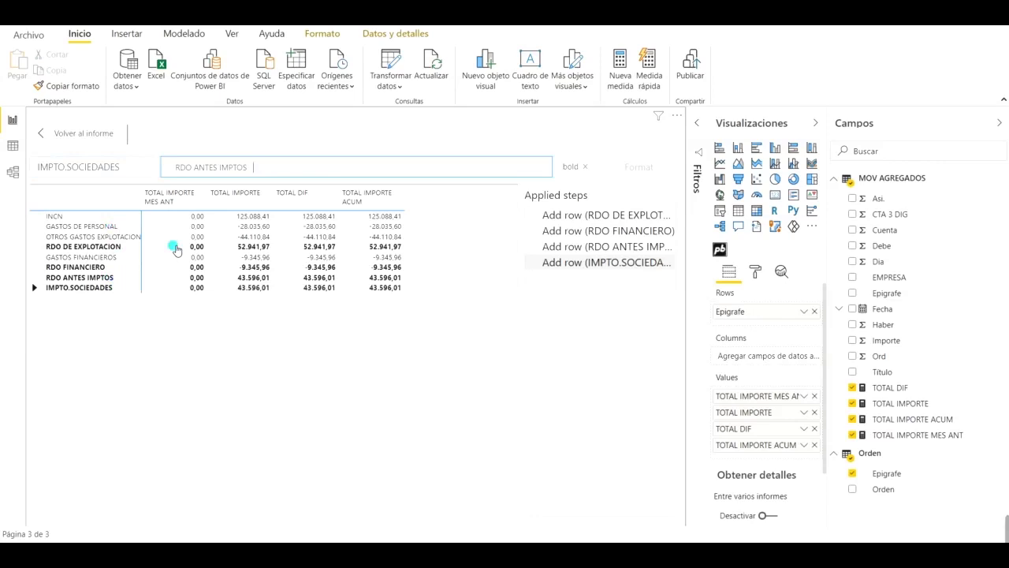
{"action": "type", "text": "*"}
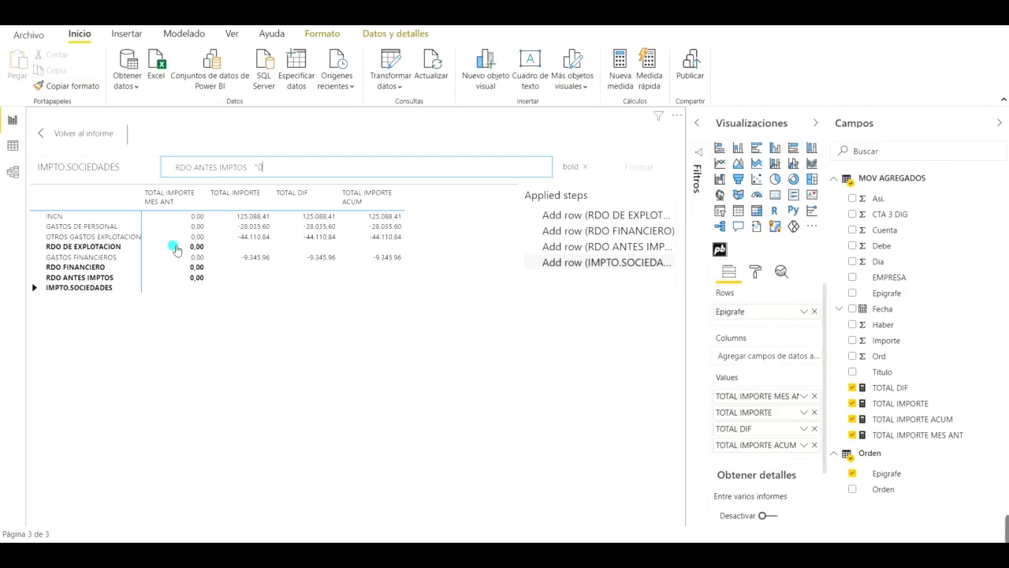
{"action": "key", "text": "Return"}
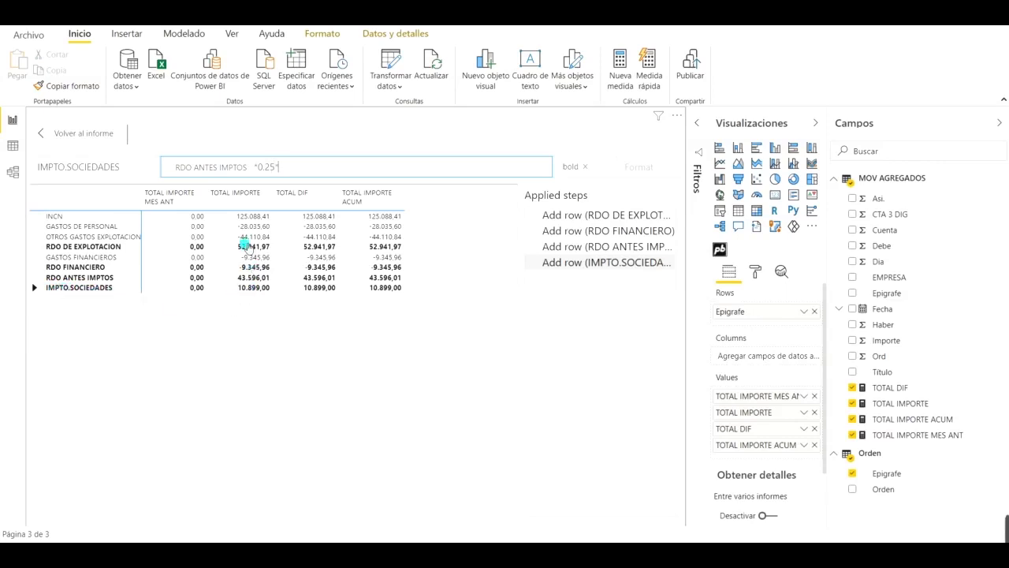
{"action": "type", "text": "-1"}
{"action": "left_click", "coordinate": [42, 134]}
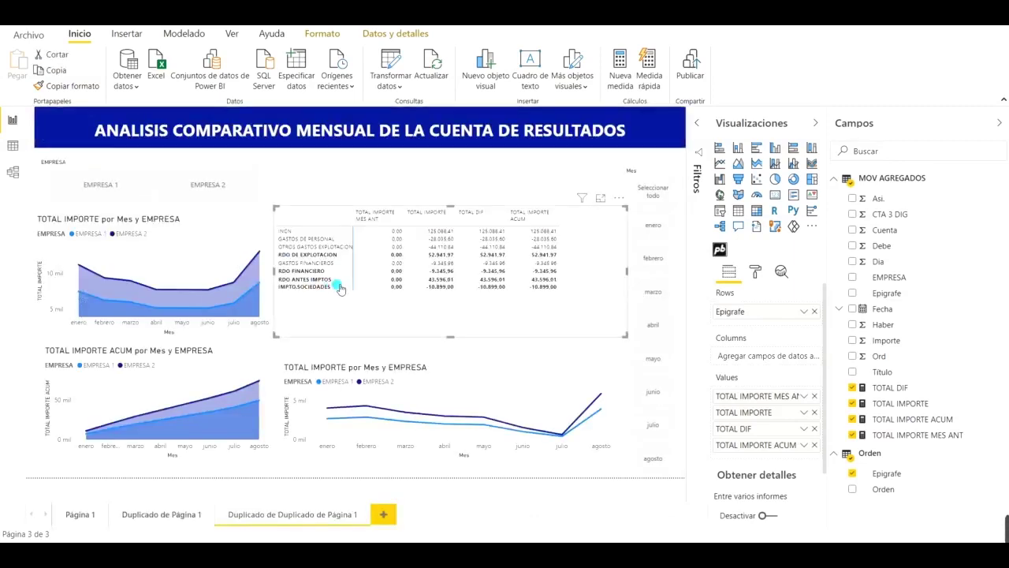
{"action": "left_click", "coordinate": [426, 307]}
{"action": "left_click", "coordinate": [459, 292]}
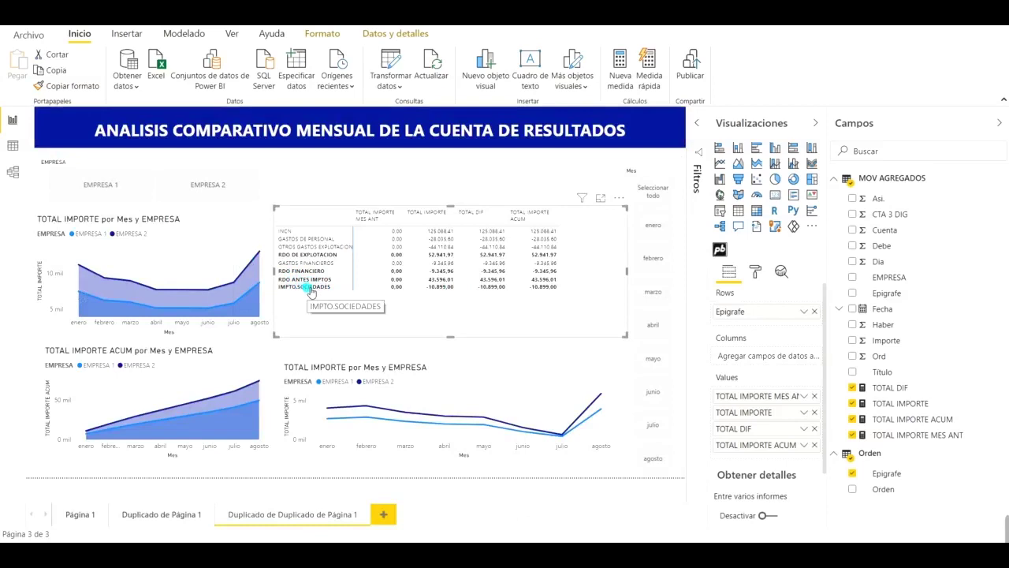
Step: Edit the matrix again and add a row titled RDO DP IMPTOS below IMPTO.SOCIEDADES
{"action": "left_click", "coordinate": [622, 195]}
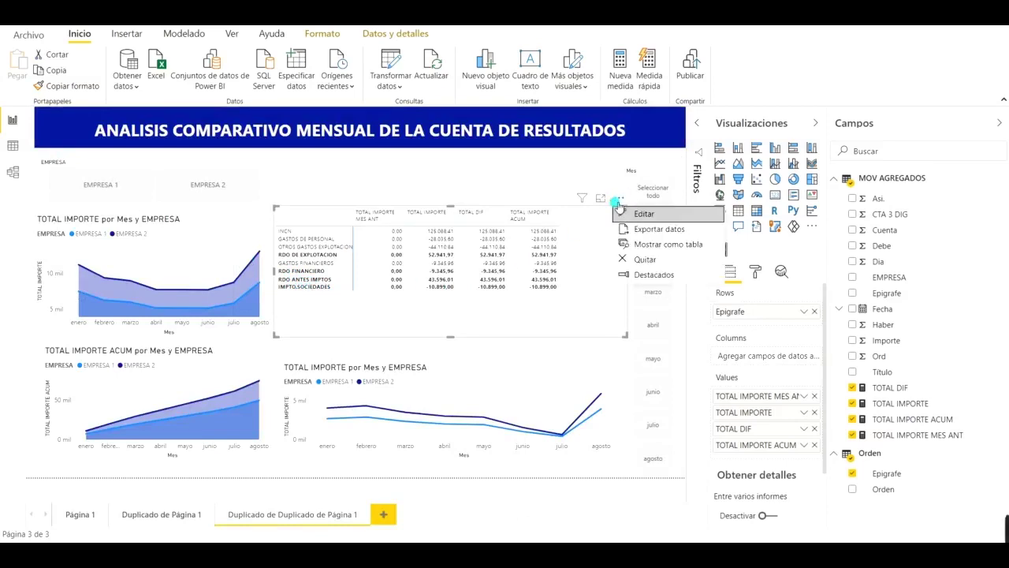
{"action": "left_click", "coordinate": [645, 214]}
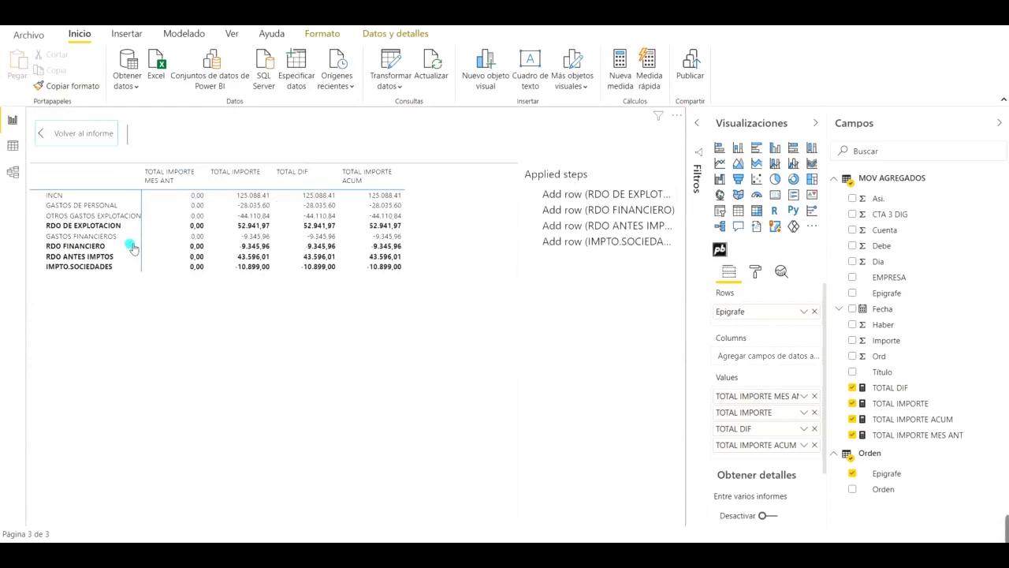
{"action": "left_click", "coordinate": [77, 266]}
{"action": "left_click", "coordinate": [79, 289]}
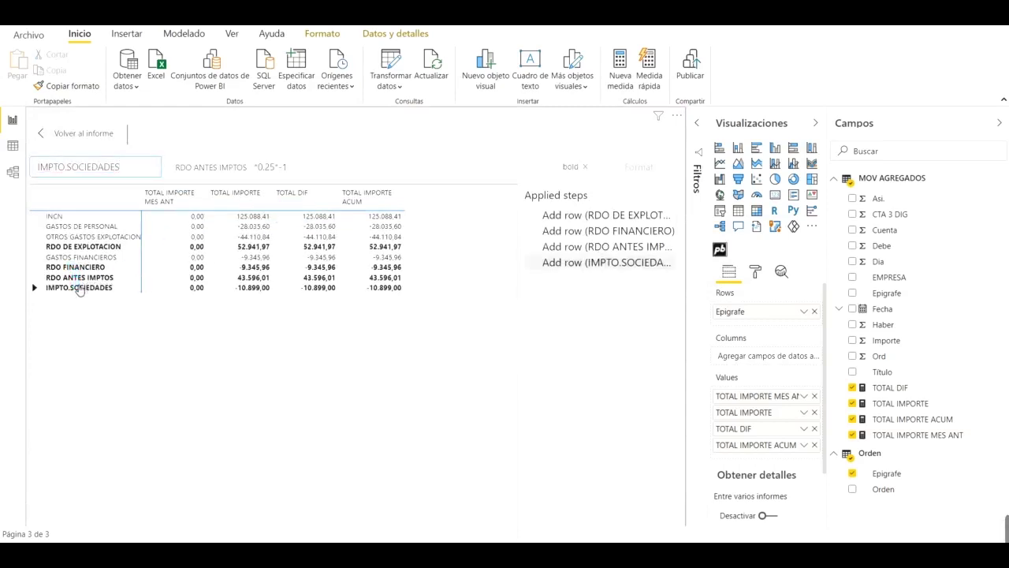
{"action": "right_click", "coordinate": [79, 288]}
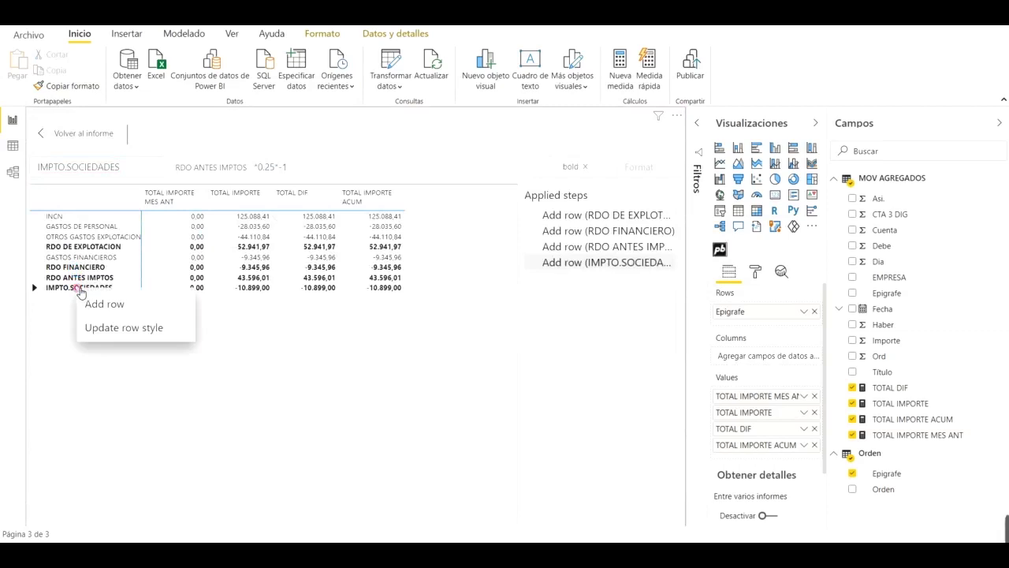
{"action": "left_click", "coordinate": [93, 304]}
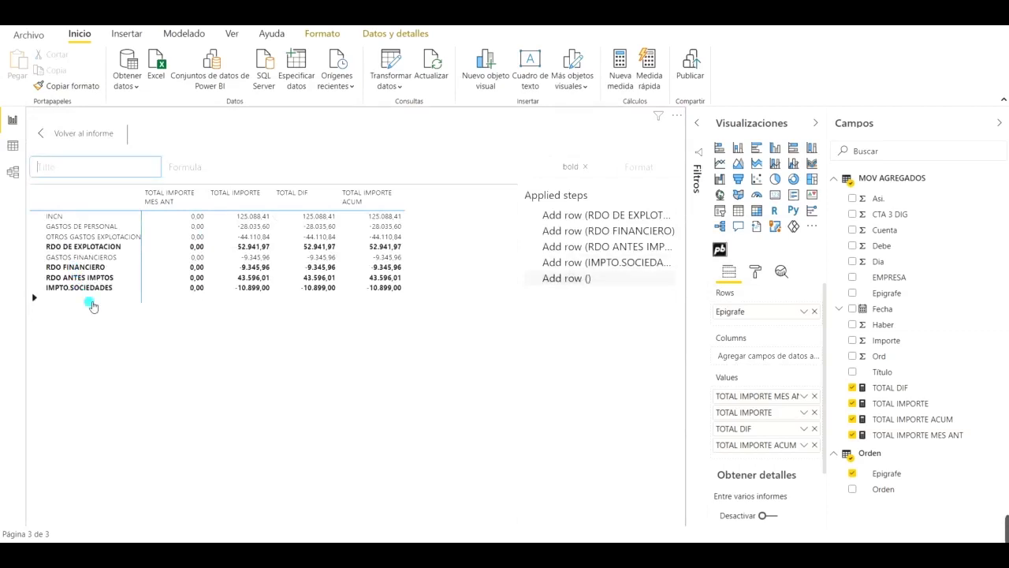
{"action": "type", "text": "RDO DP IMPTOS"}
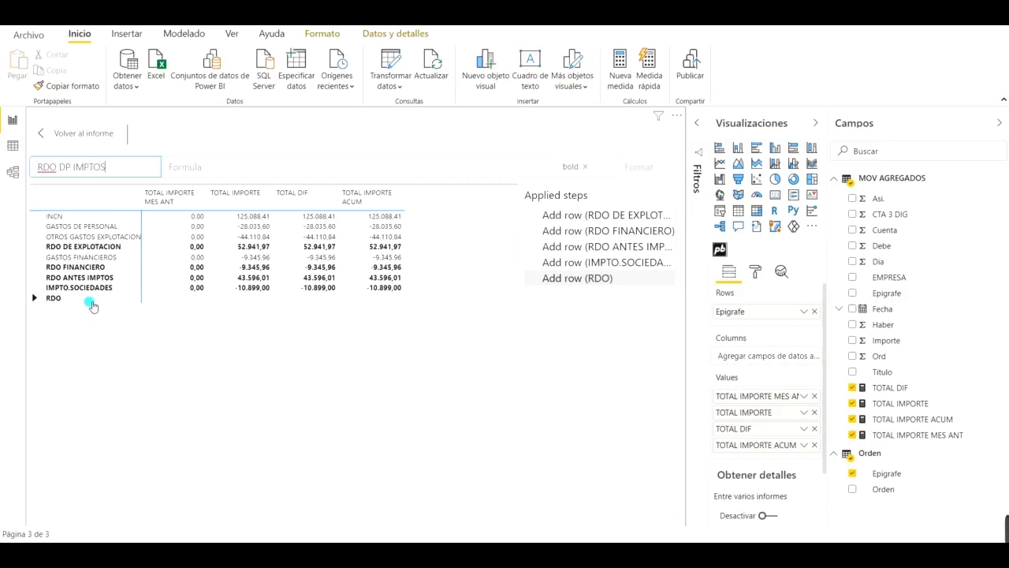
Step: Set the RDO DP IMPTOS formula to RDO ANTES IMPTOS + IMPTO.SOCIEDADES
{"action": "left_click", "coordinate": [183, 174]}
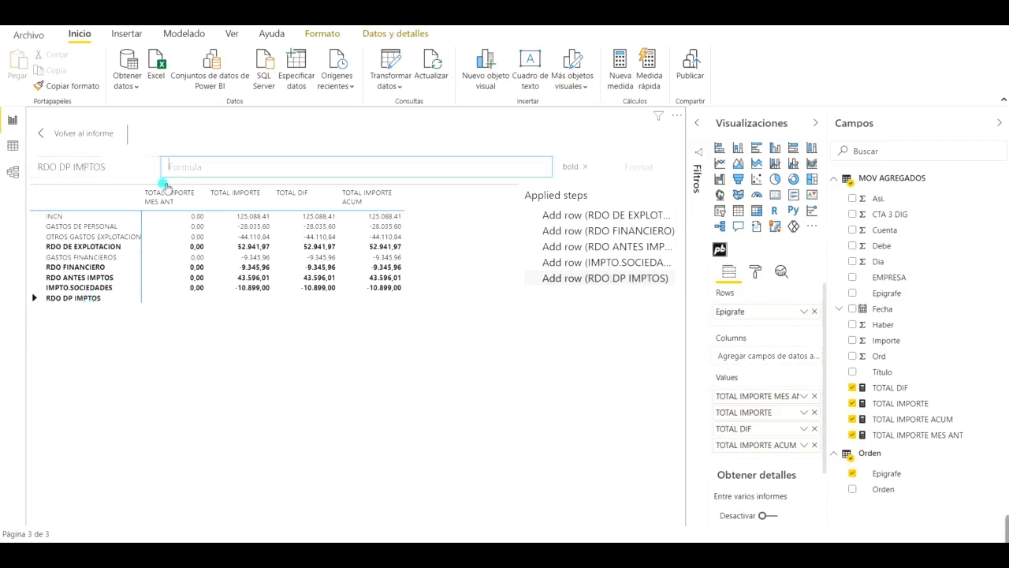
{"action": "left_click", "coordinate": [105, 279]}
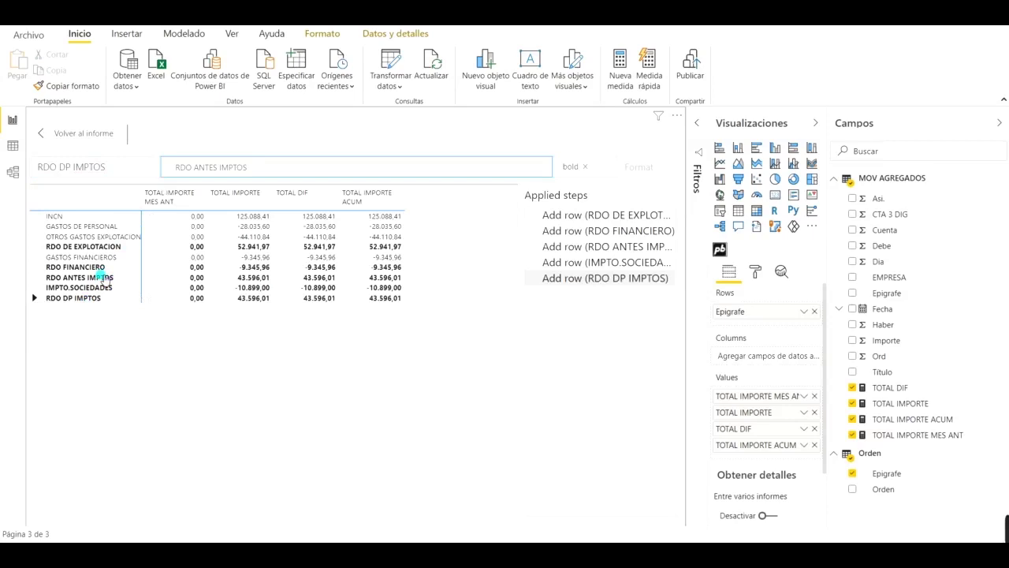
{"action": "type", "text": "+"}
{"action": "left_click", "coordinate": [99, 289]}
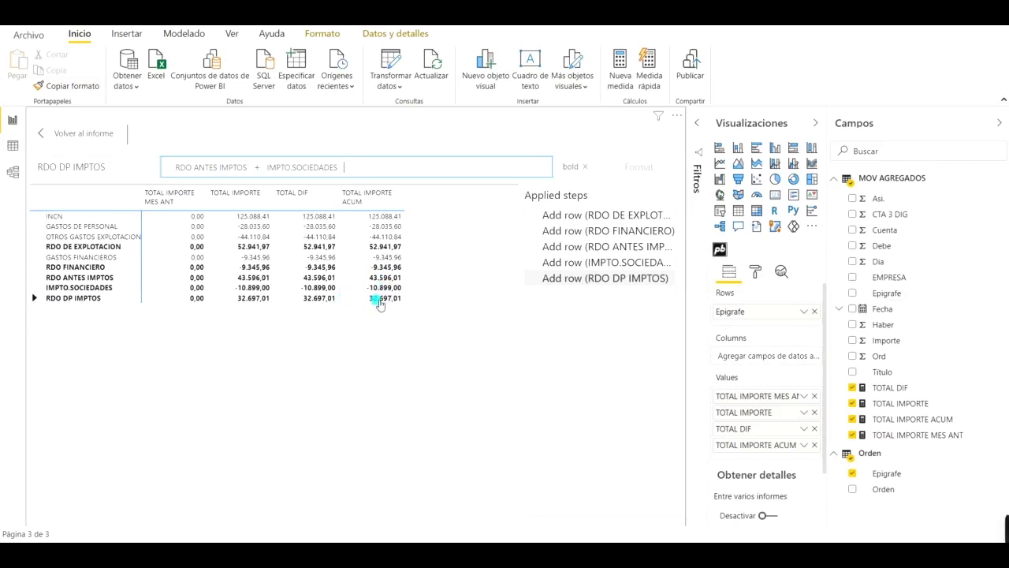
Step: Reopen the matrix for editing, remove the bold style from the IMPTO.SOCIEDADES row, and return to the report
{"action": "left_click", "coordinate": [45, 133]}
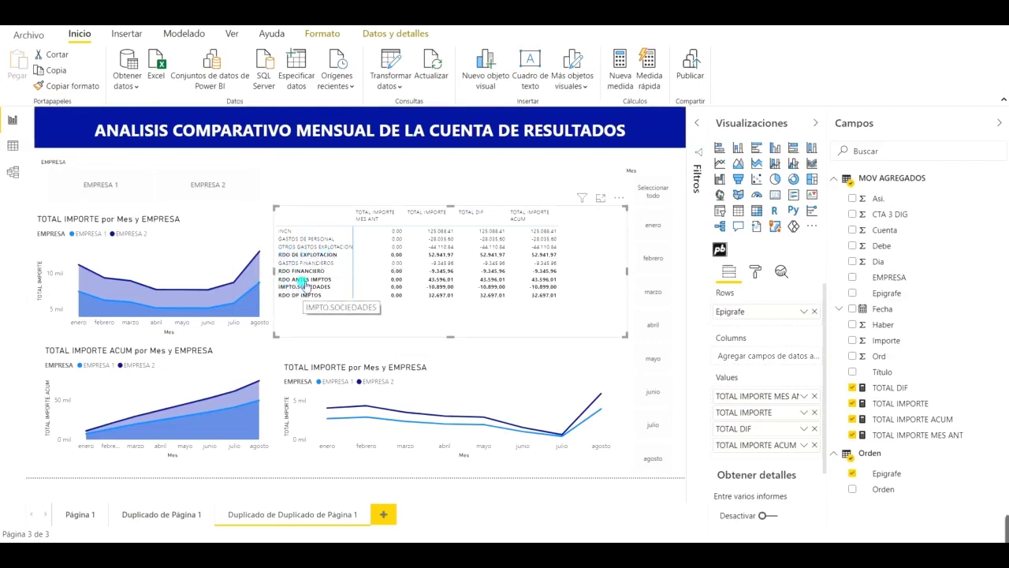
{"action": "left_click", "coordinate": [620, 201]}
{"action": "left_click", "coordinate": [618, 211]}
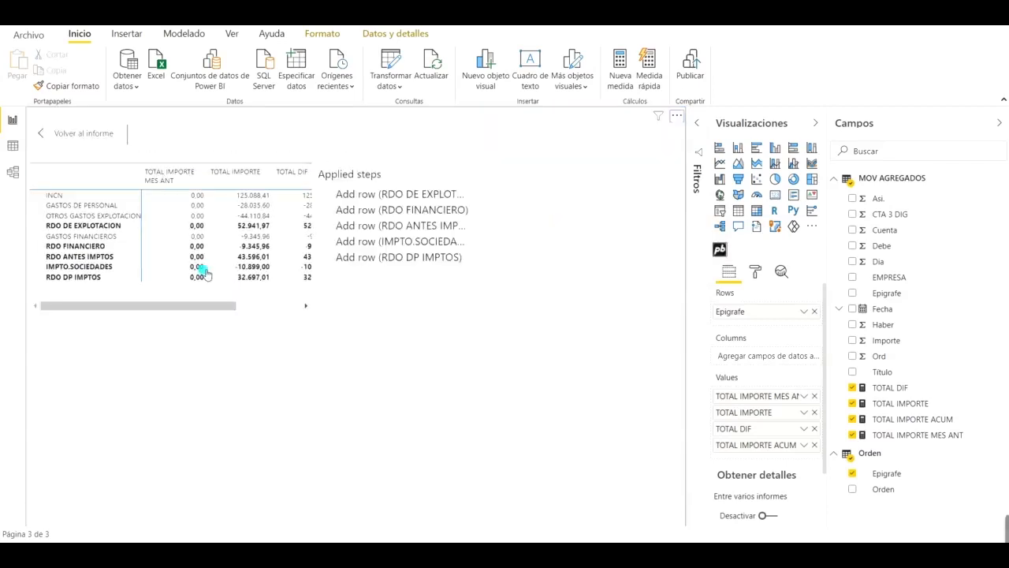
{"action": "left_click", "coordinate": [82, 268]}
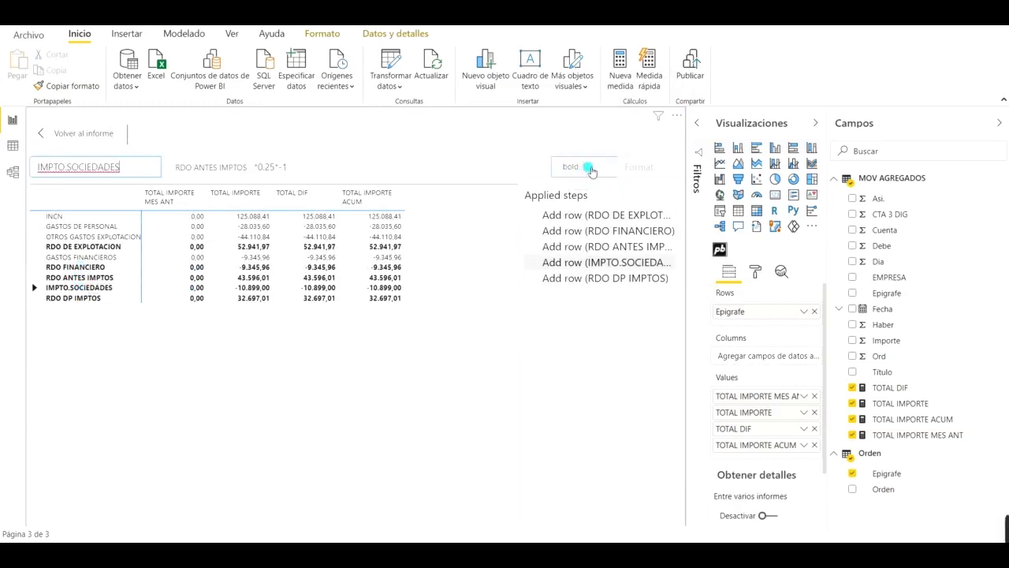
{"action": "left_click", "coordinate": [43, 133]}
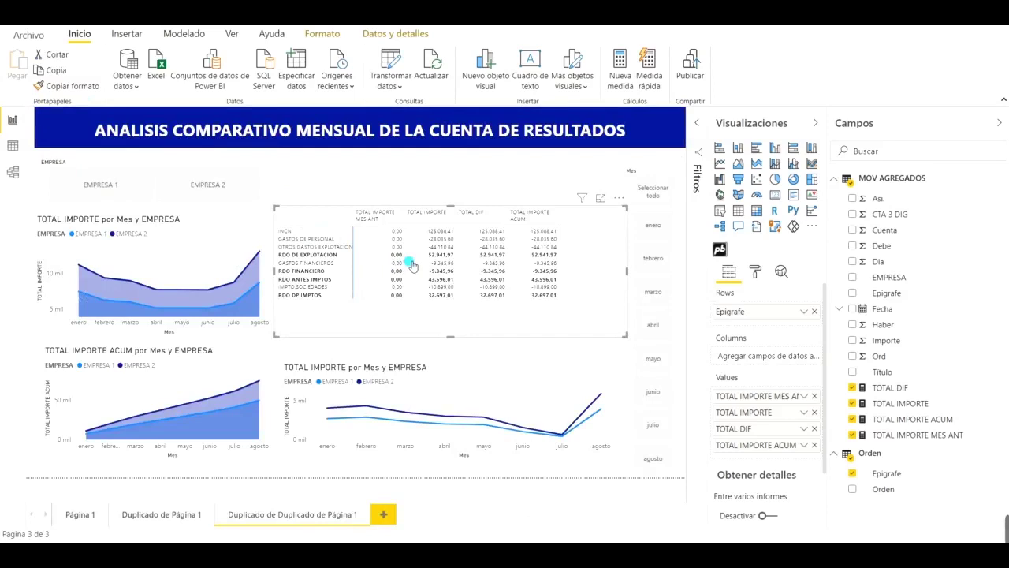
Step: Set the text size of the matrix values to 11 pt
{"action": "left_click", "coordinate": [756, 271]}
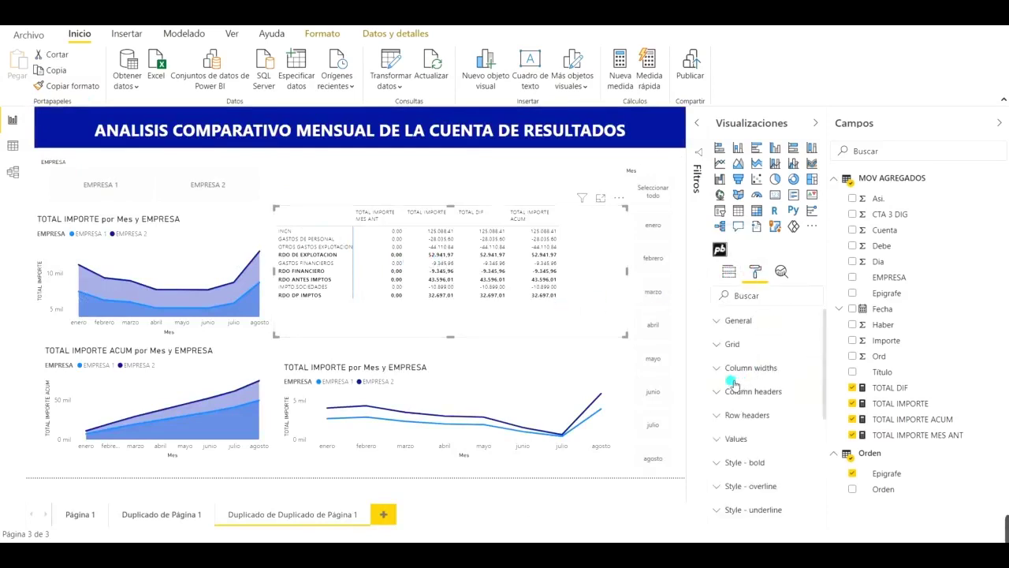
{"action": "left_click", "coordinate": [724, 440]}
{"action": "scroll", "coordinate": [758, 395], "scroll_direction": "down", "scroll_amount": 3}
{"action": "left_click", "coordinate": [757, 408]}
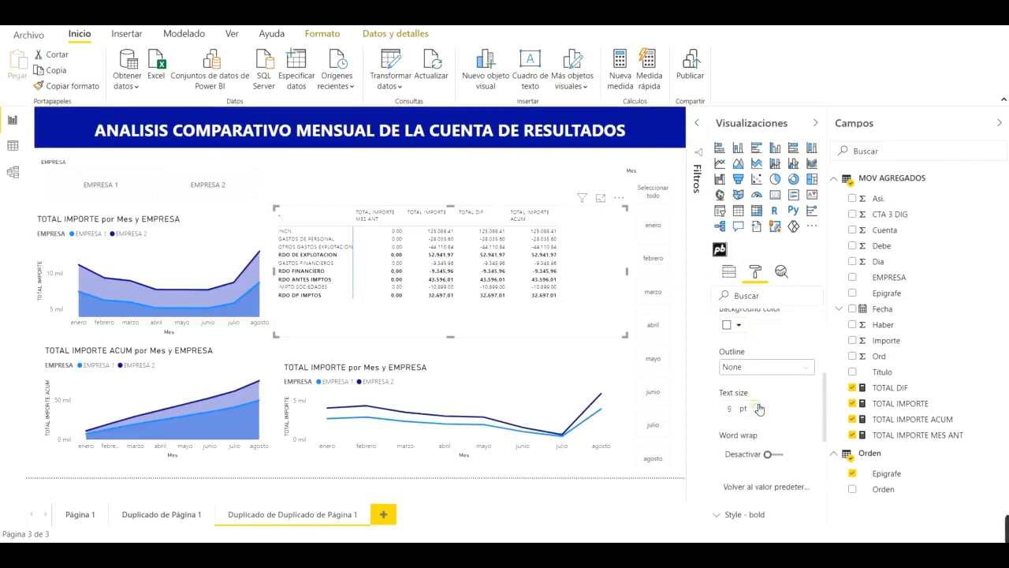
{"action": "left_click", "coordinate": [759, 406]}
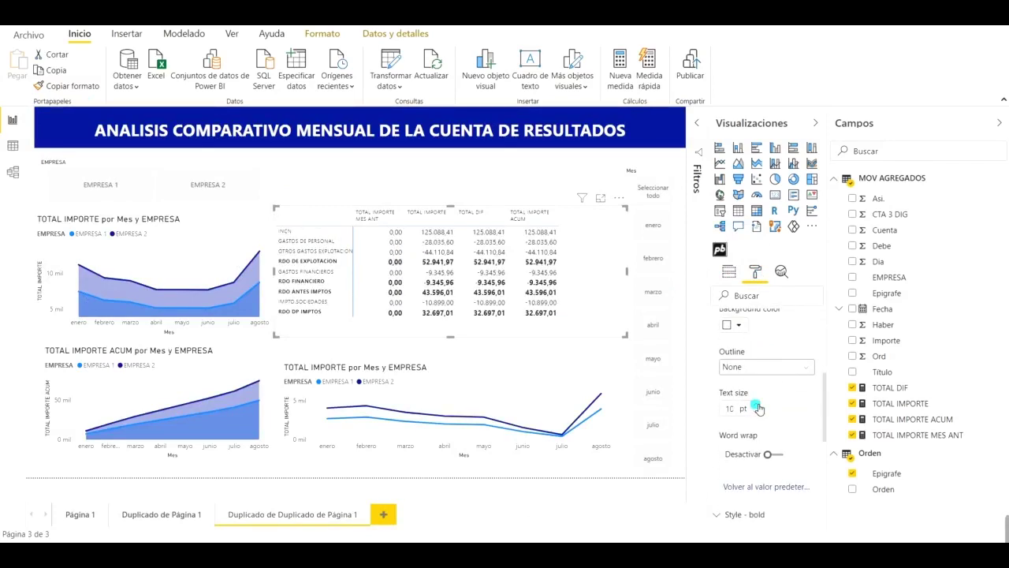
{"action": "left_click", "coordinate": [757, 405]}
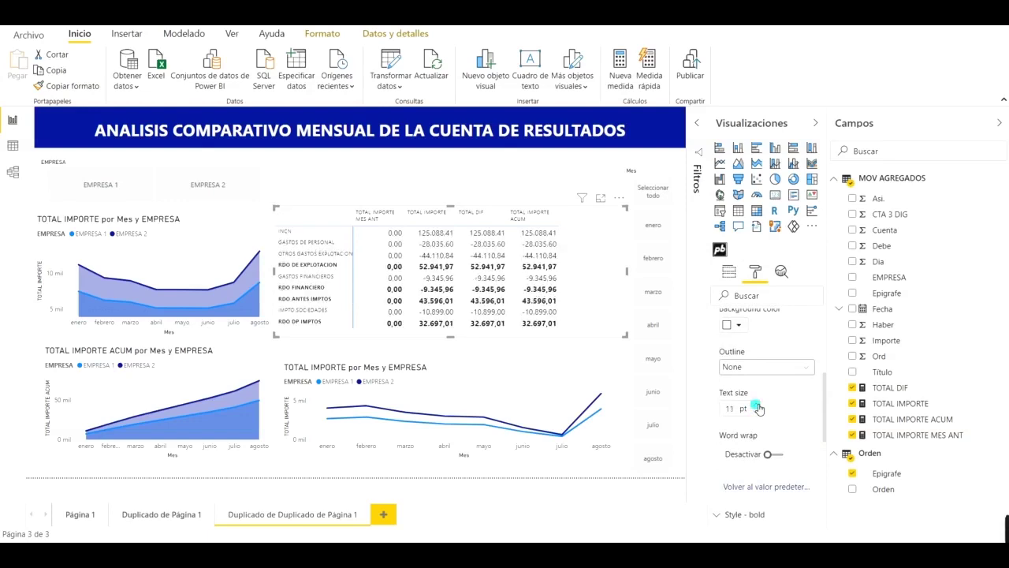
Step: Change the font color of the matrix values to the theme's dark blue
{"action": "scroll", "coordinate": [727, 325], "scroll_direction": "up", "scroll_amount": 3}
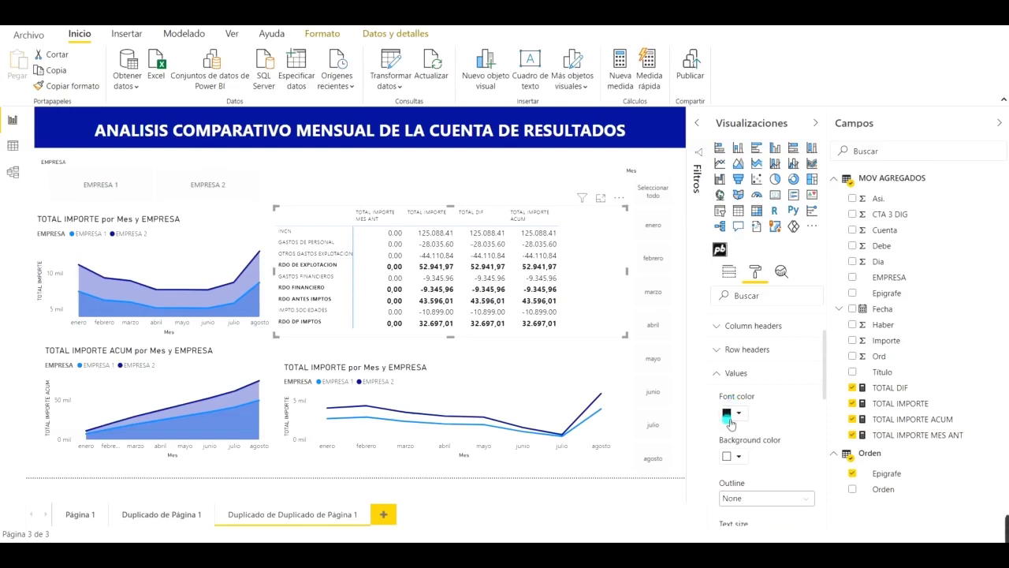
{"action": "left_click", "coordinate": [740, 413]}
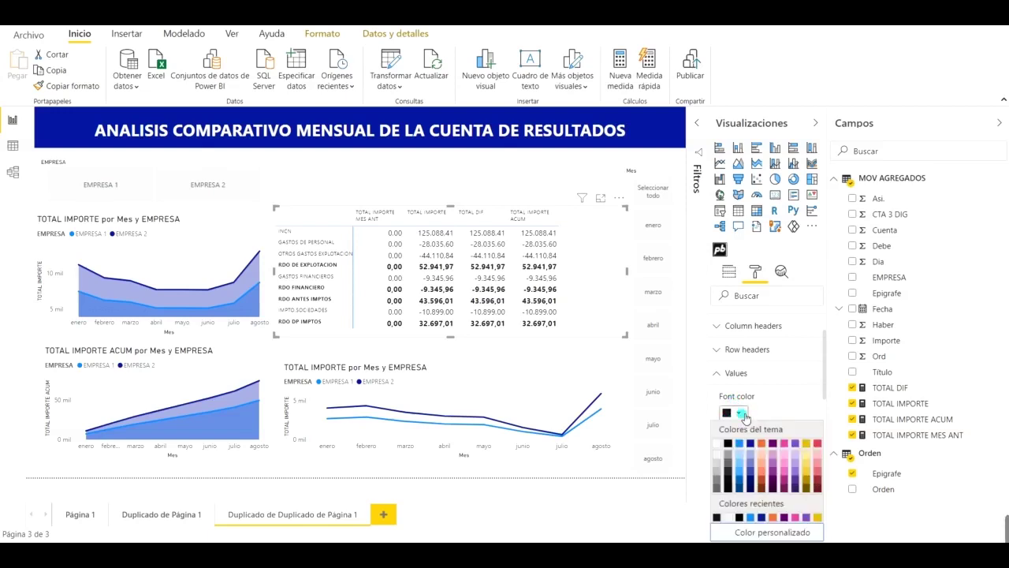
{"action": "left_click", "coordinate": [751, 443]}
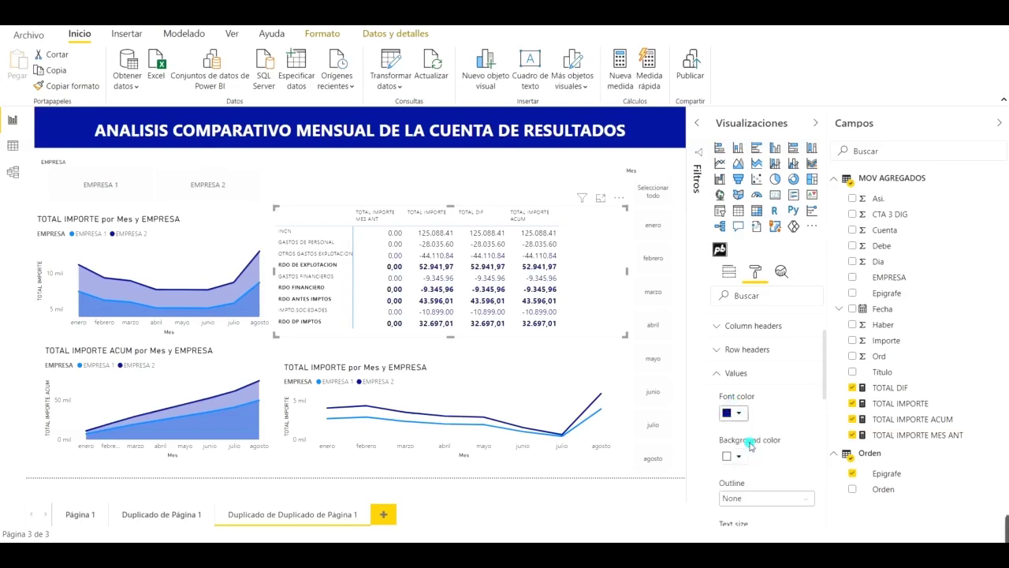
{"action": "left_click", "coordinate": [719, 376]}
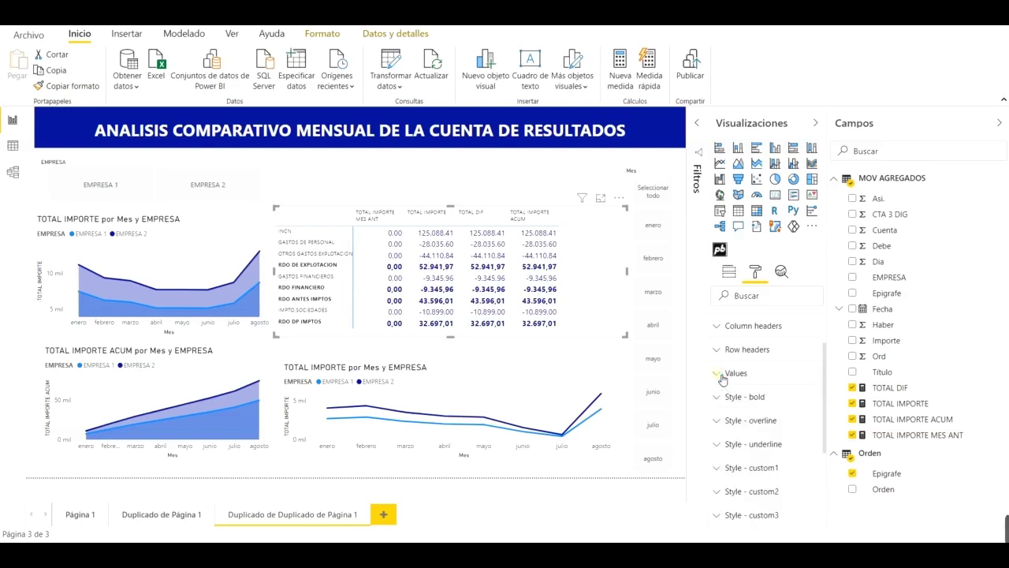
Step: Set the text size of the matrix column headers to 11 pt
{"action": "scroll", "coordinate": [718, 367], "scroll_direction": "up", "scroll_amount": 2}
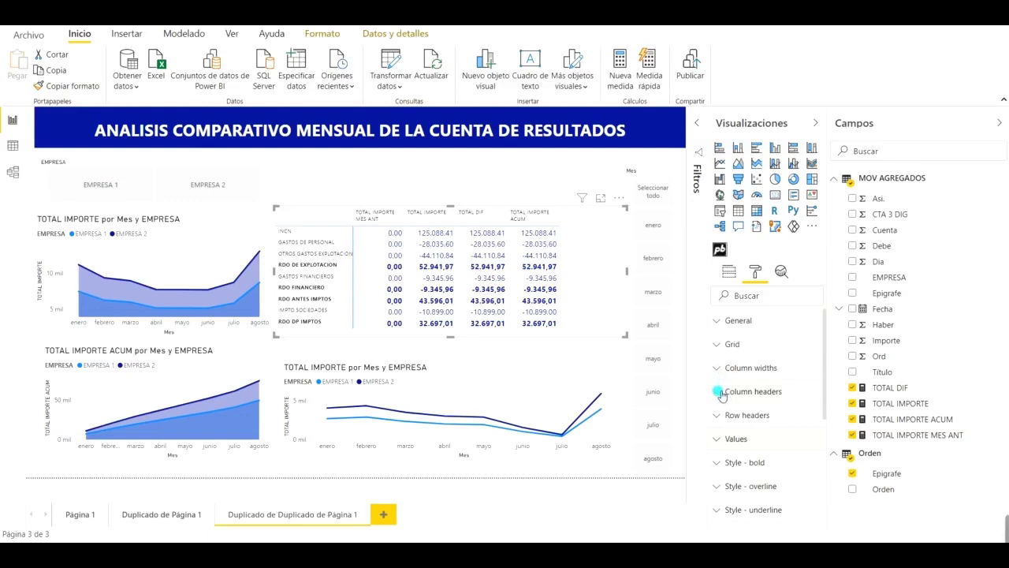
{"action": "left_click", "coordinate": [722, 391]}
{"action": "scroll", "coordinate": [756, 427], "scroll_direction": "down", "scroll_amount": 3}
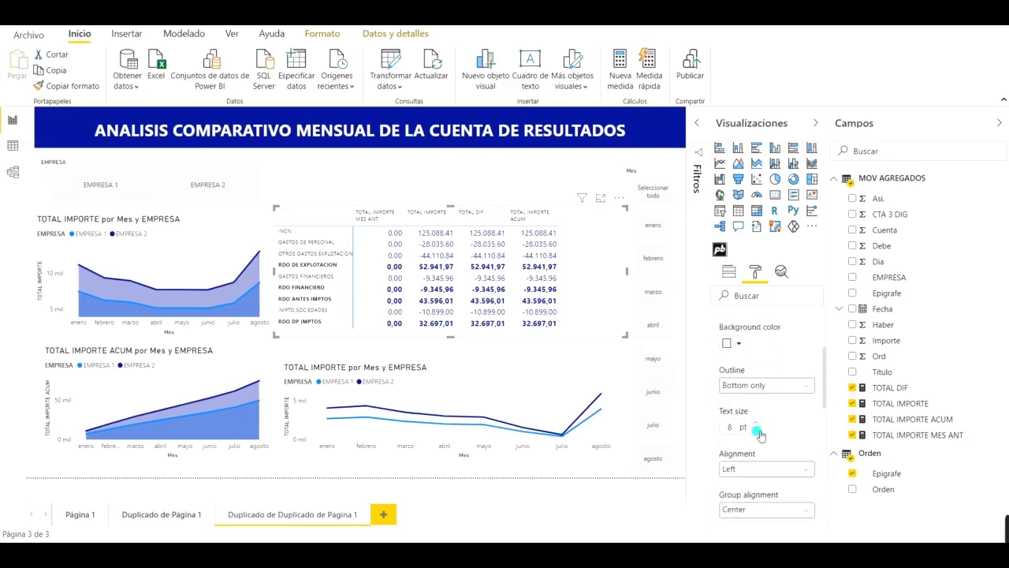
{"action": "left_click", "coordinate": [757, 423]}
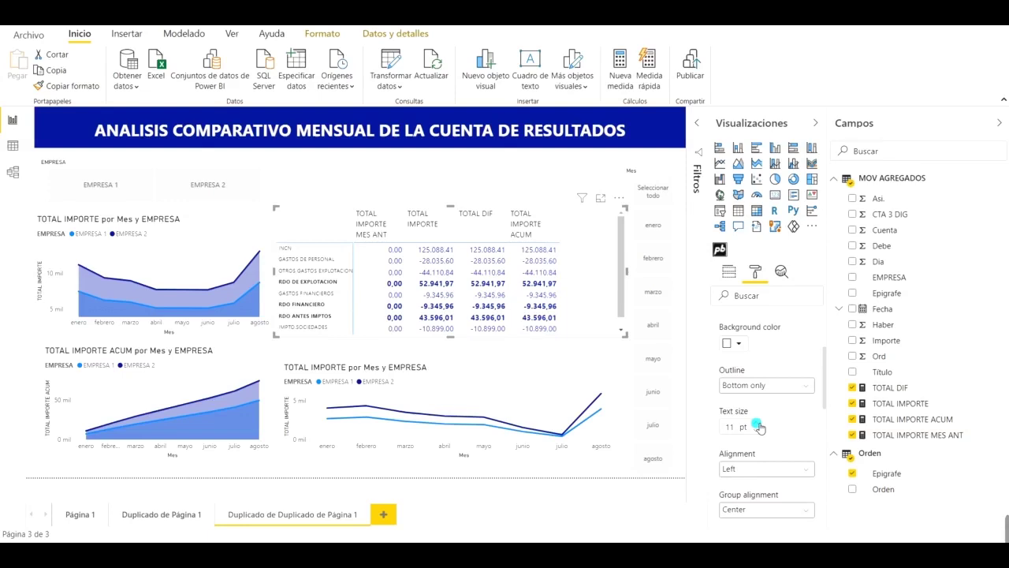
{"action": "scroll", "coordinate": [737, 361], "scroll_direction": "up", "scroll_amount": 3}
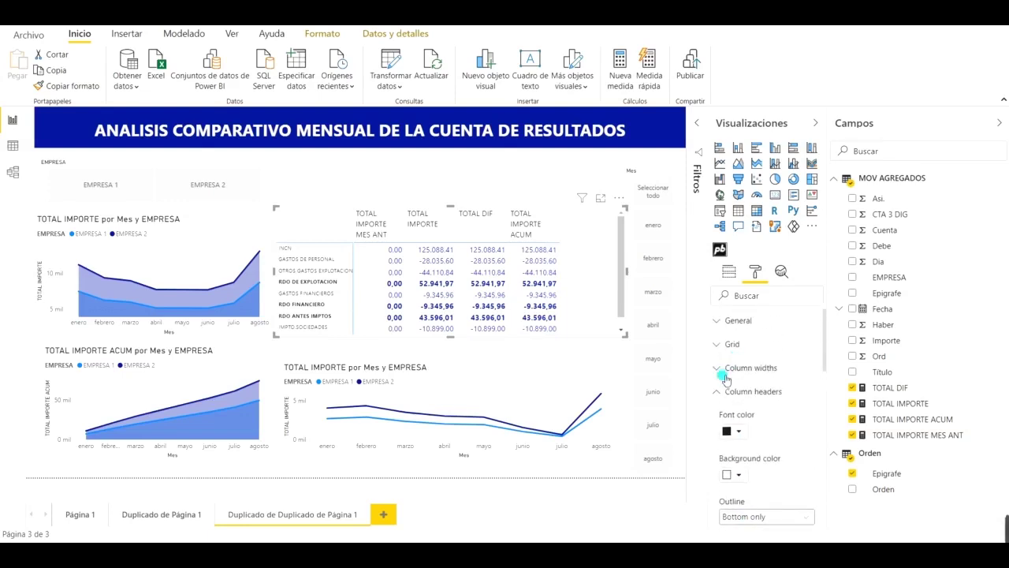
{"action": "left_click", "coordinate": [723, 392]}
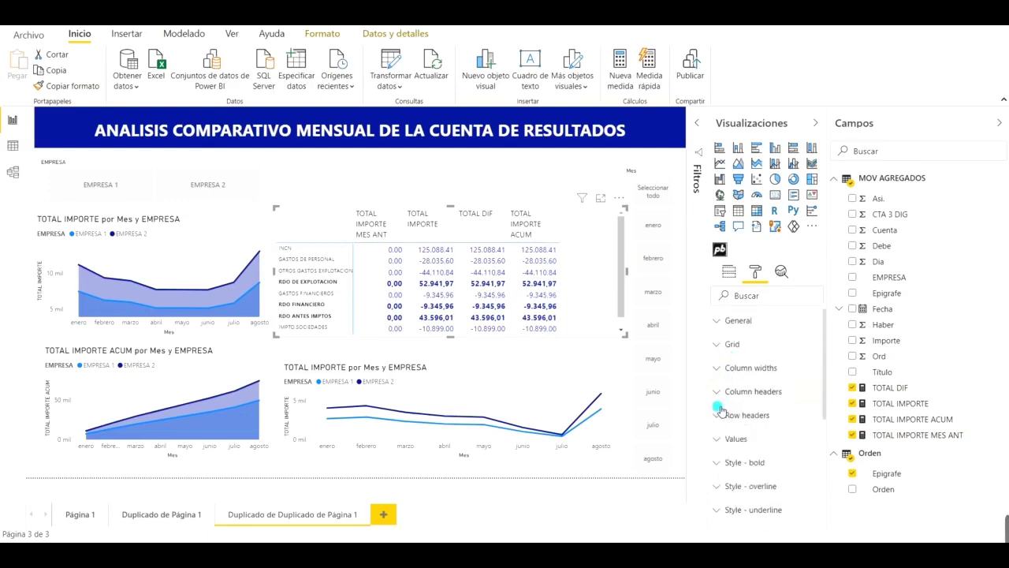
Step: Set the text size of the matrix row headers to 11 pt
{"action": "left_click", "coordinate": [720, 417]}
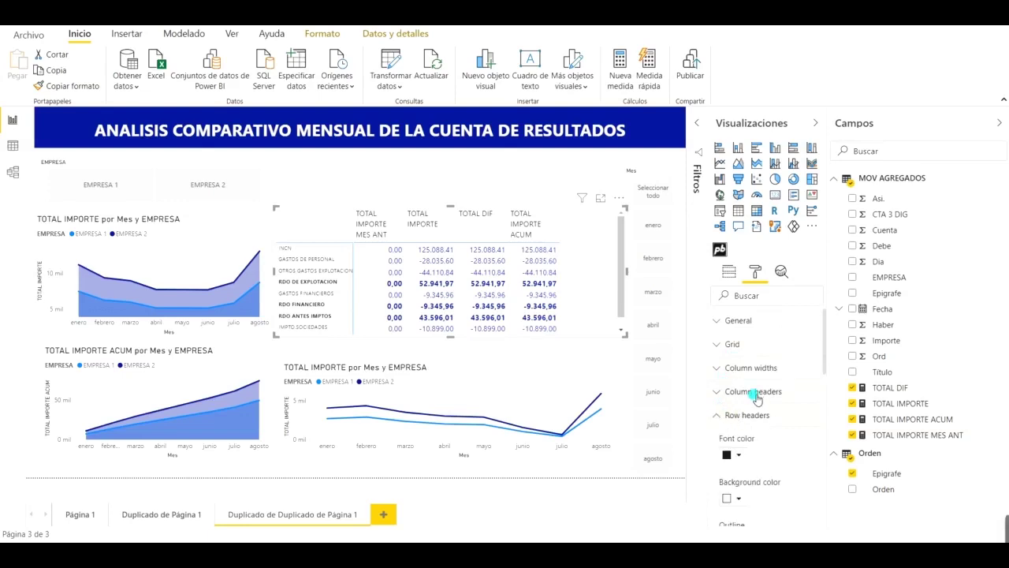
{"action": "scroll", "coordinate": [753, 398], "scroll_direction": "down", "scroll_amount": 3}
{"action": "left_click", "coordinate": [757, 448]}
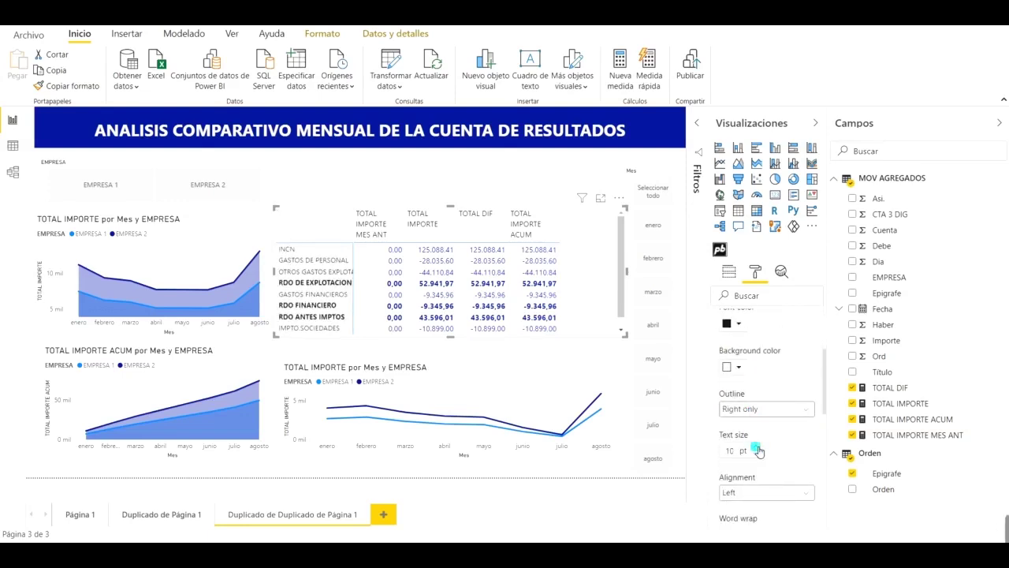
{"action": "left_click", "coordinate": [757, 447]}
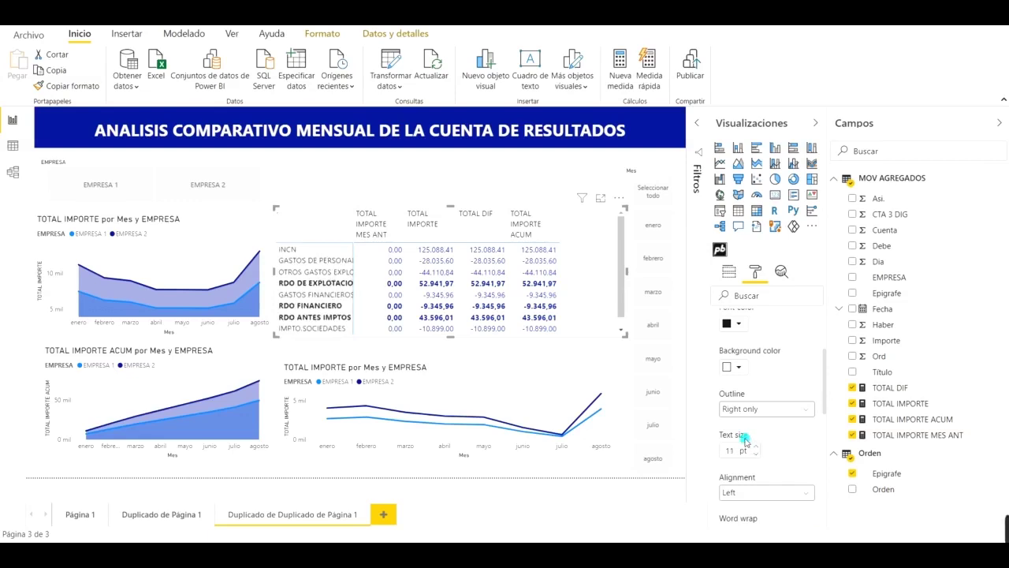
{"action": "scroll", "coordinate": [730, 339], "scroll_direction": "up", "scroll_amount": 2}
{"action": "left_click", "coordinate": [723, 351]}
{"action": "scroll", "coordinate": [725, 362], "scroll_direction": "up", "scroll_amount": 2}
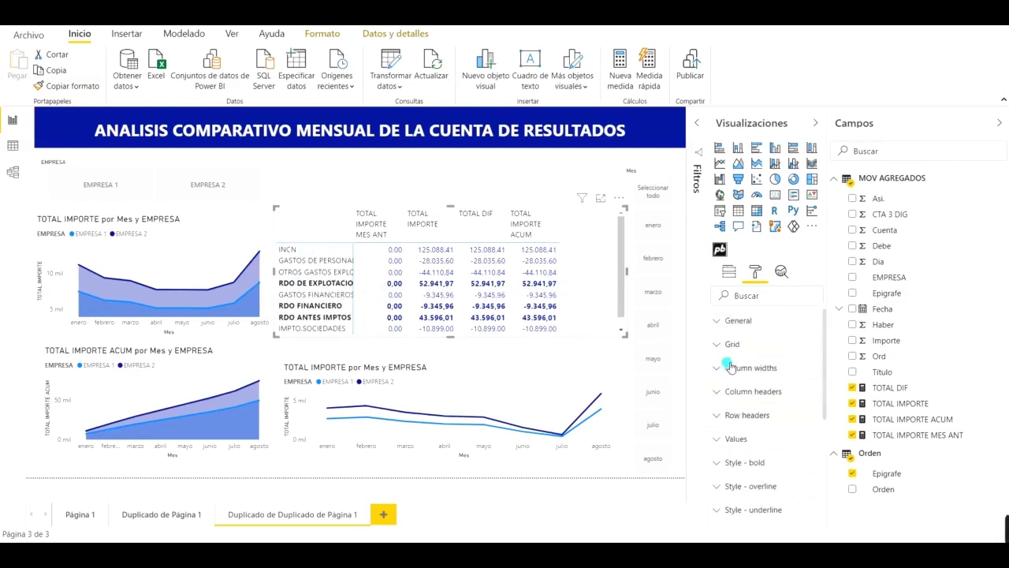
Step: Widen the Epigrafe column of the matrix to 200
{"action": "left_click", "coordinate": [720, 369]}
{"action": "double_click", "coordinate": [743, 409]}
{"action": "type", "text": "150"}
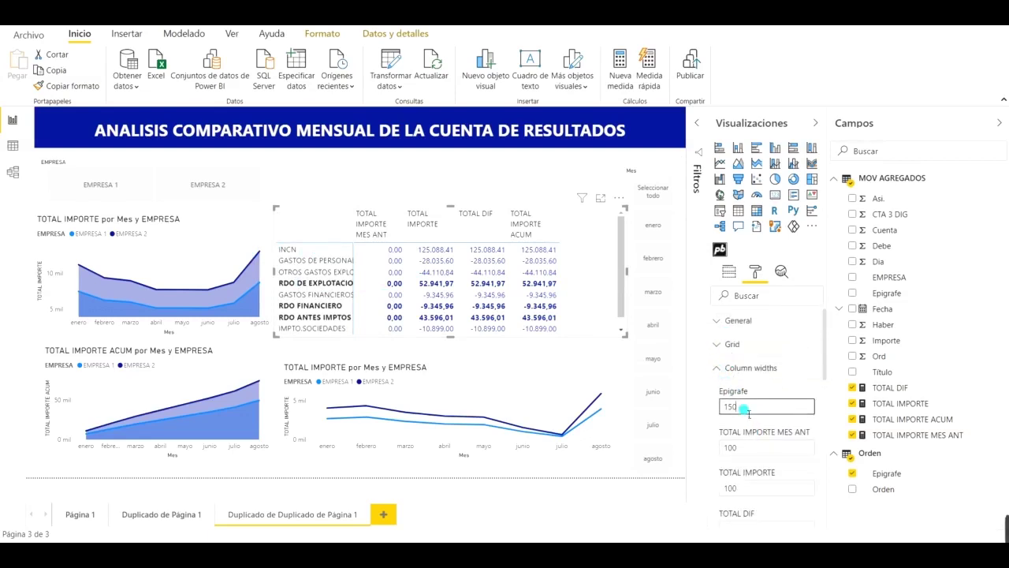
{"action": "type", "text": "70"}
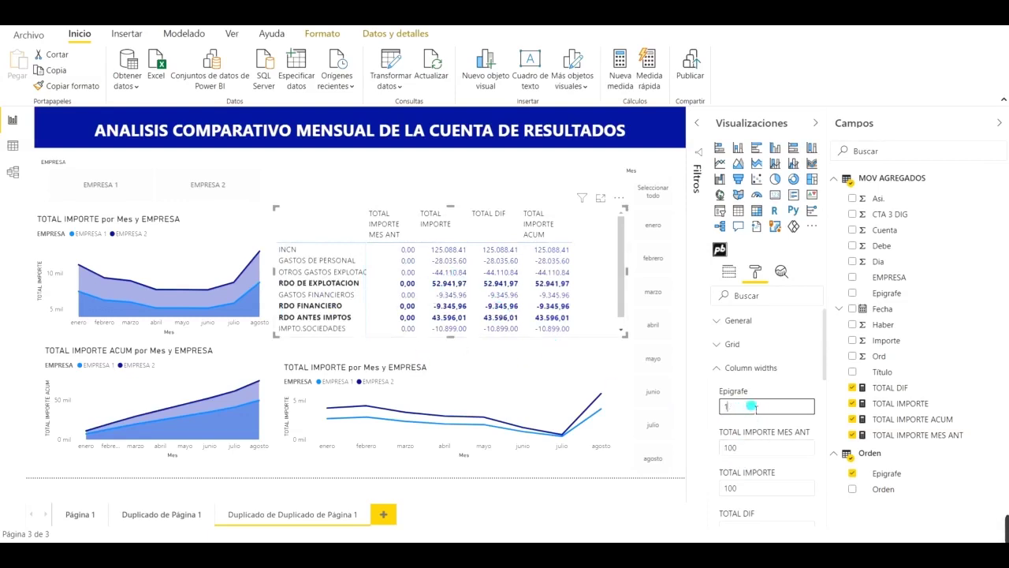
{"action": "type", "text": "90"}
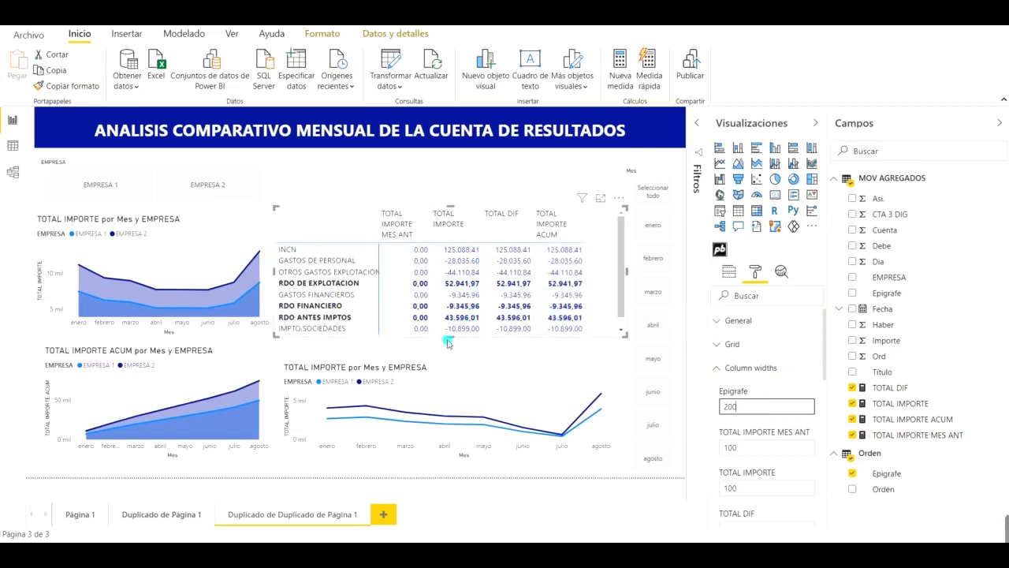
Step: Resize the matrix on the page by extending its lower edge downward and lowering its upper edge slightly
{"action": "left_click_drag", "start_coordinate": [452, 342], "coordinate": [454, 356]}
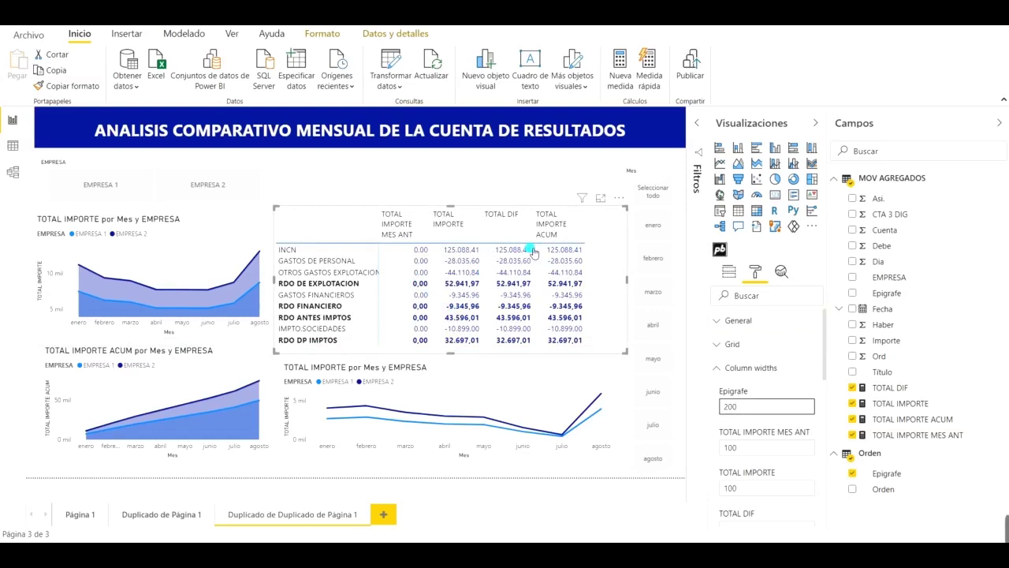
{"action": "left_click_drag", "start_coordinate": [454, 212], "coordinate": [453, 215]}
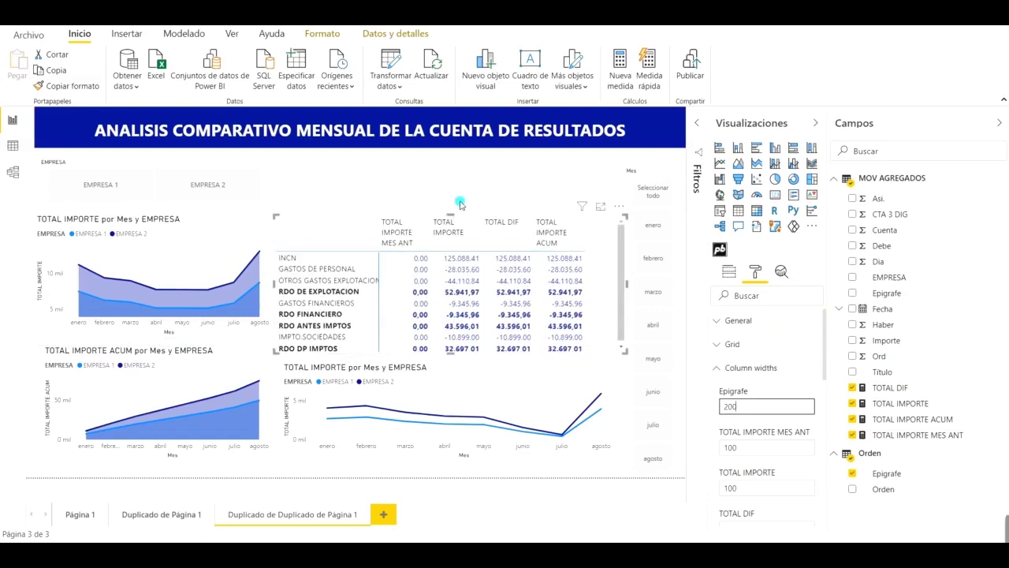
{"action": "key", "text": "Return"}
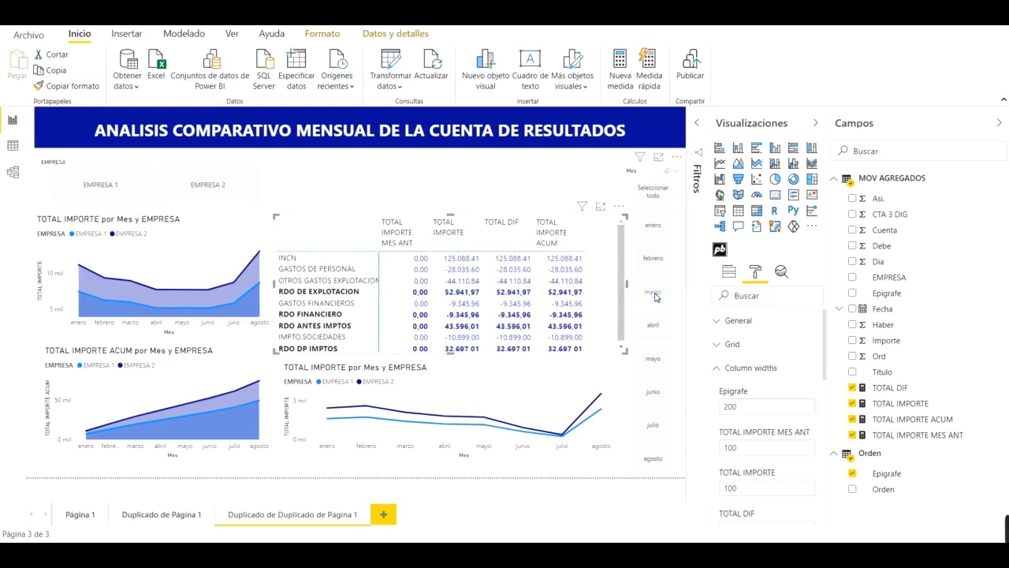
Step: Review the comparative statement for marzo, enero and febrero with the Mes slicer, and clear the month selection
{"action": "left_click", "coordinate": [654, 293]}
{"action": "left_click", "coordinate": [655, 294]}
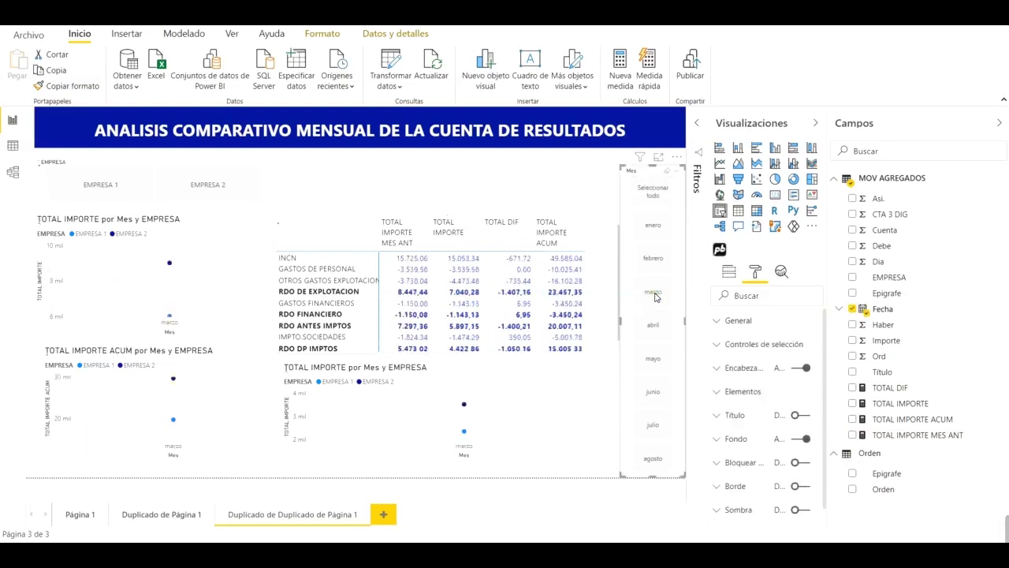
{"action": "left_click", "coordinate": [652, 237]}
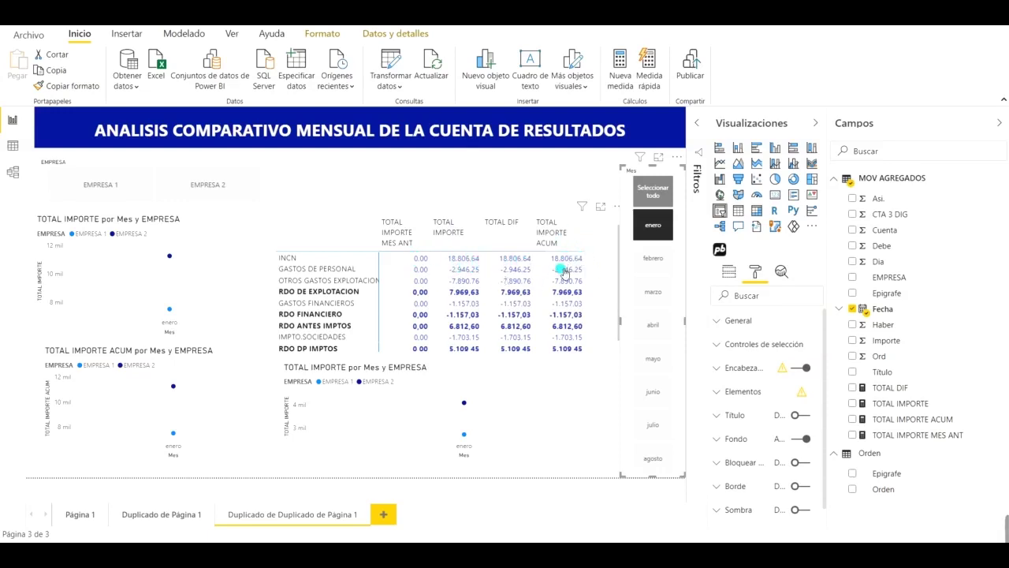
{"action": "left_click", "coordinate": [654, 261]}
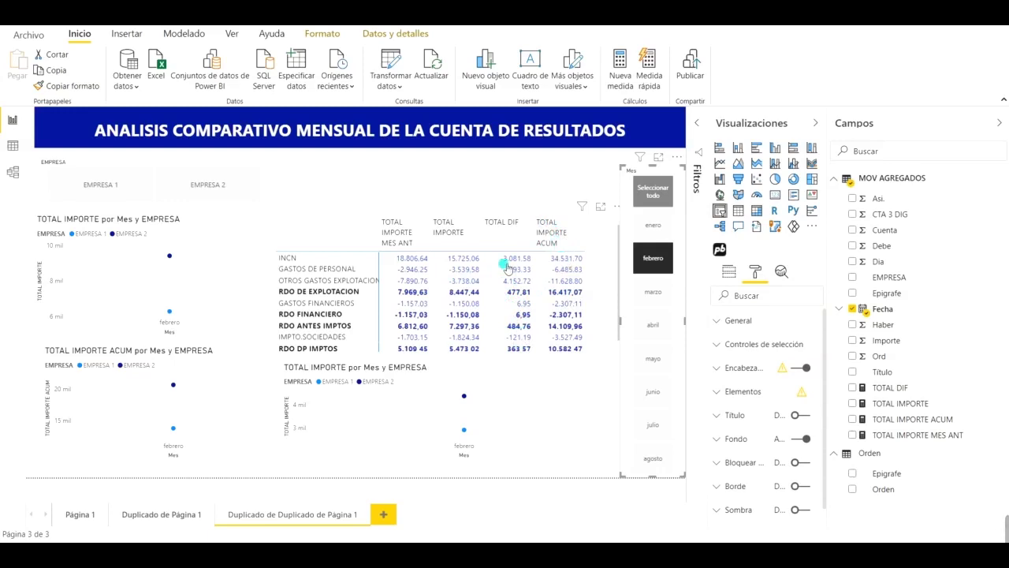
{"action": "left_click", "coordinate": [653, 293]}
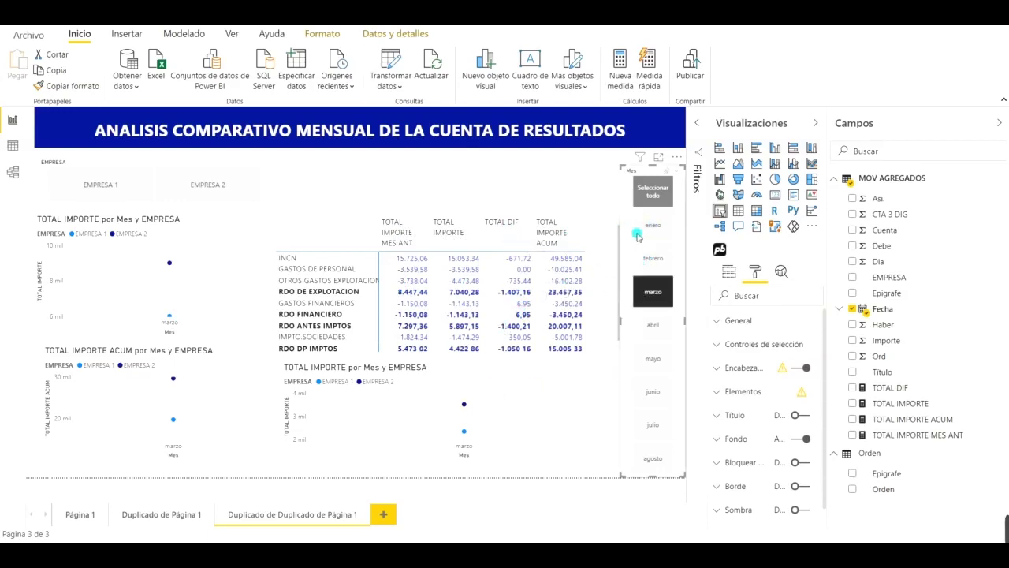
{"action": "left_click", "coordinate": [648, 199]}
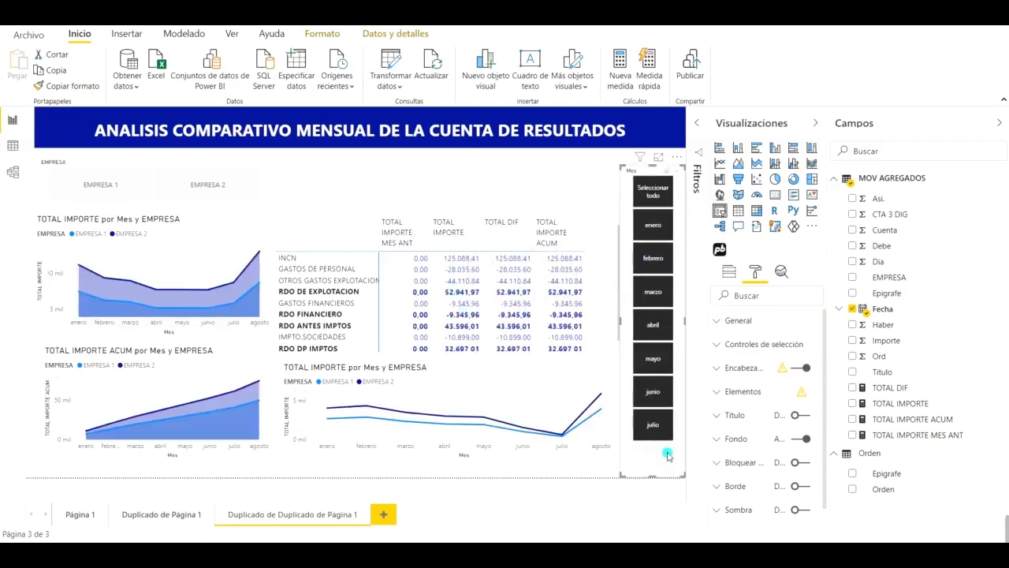
{"action": "left_click", "coordinate": [653, 204]}
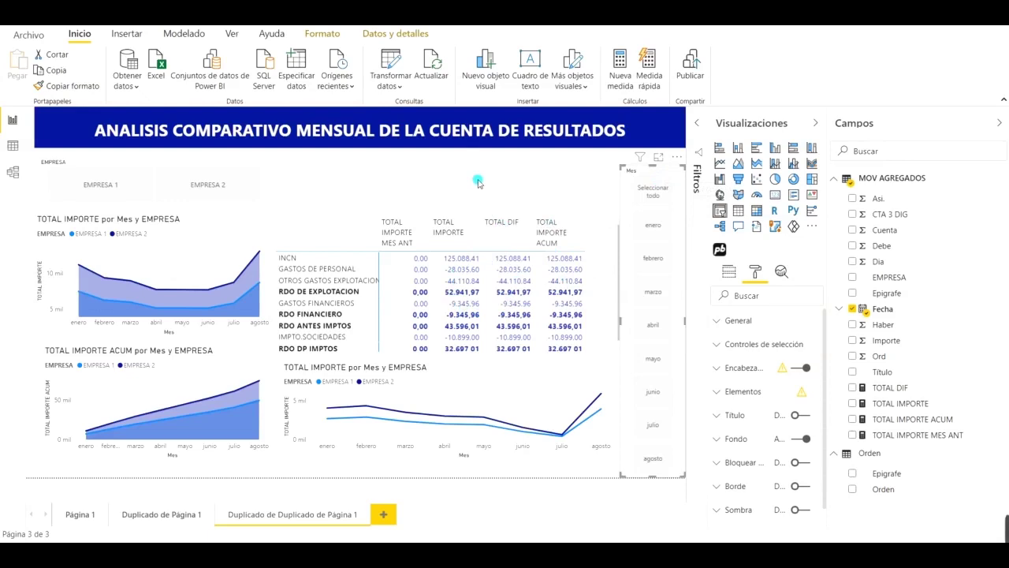
Step: Add an empty KPI visual and fit it as a wide, low strip between the report title and the matrix
{"action": "left_click", "coordinate": [435, 180]}
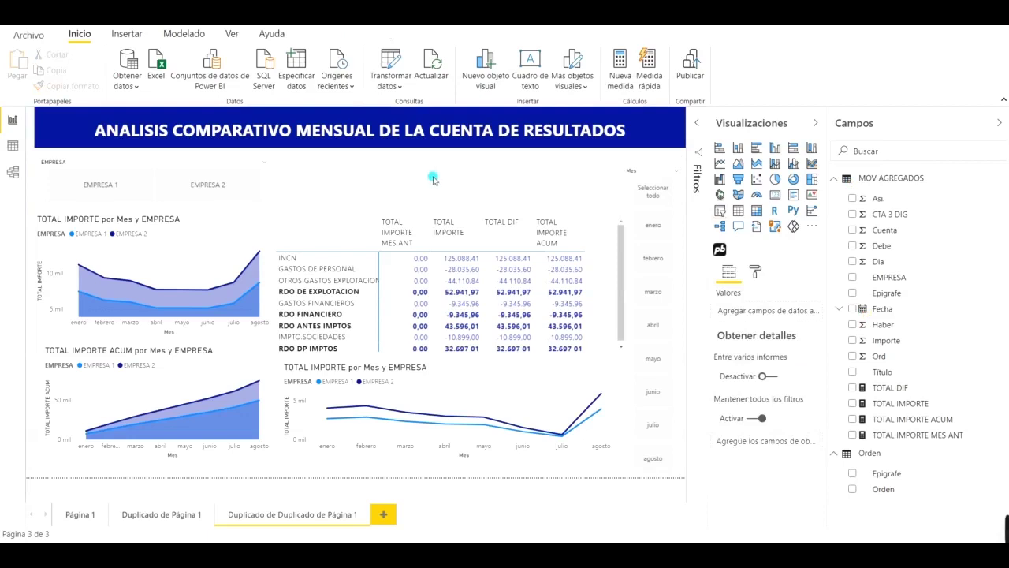
{"action": "left_click", "coordinate": [814, 196]}
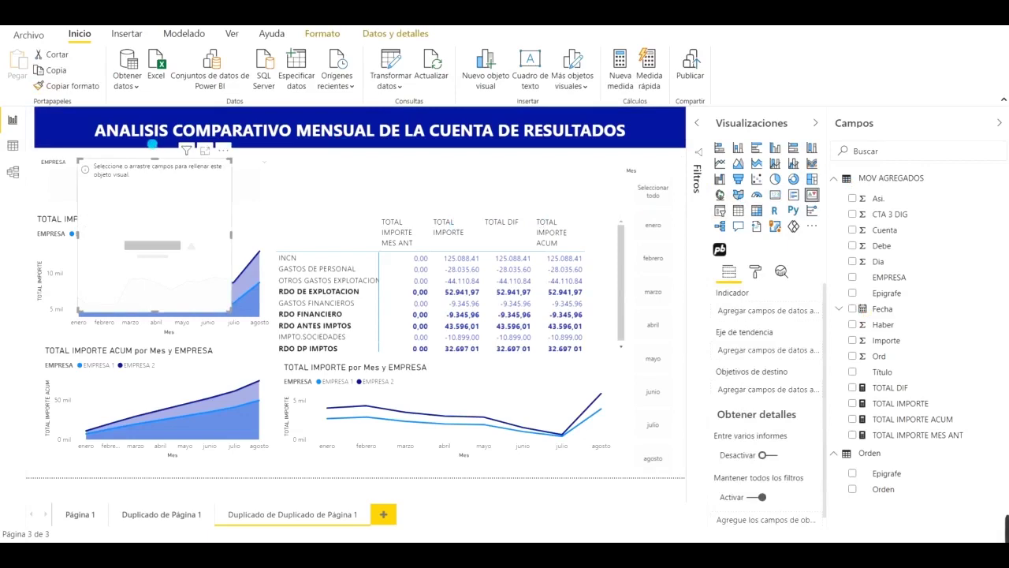
{"action": "left_click_drag", "start_coordinate": [156, 179], "coordinate": [353, 176]}
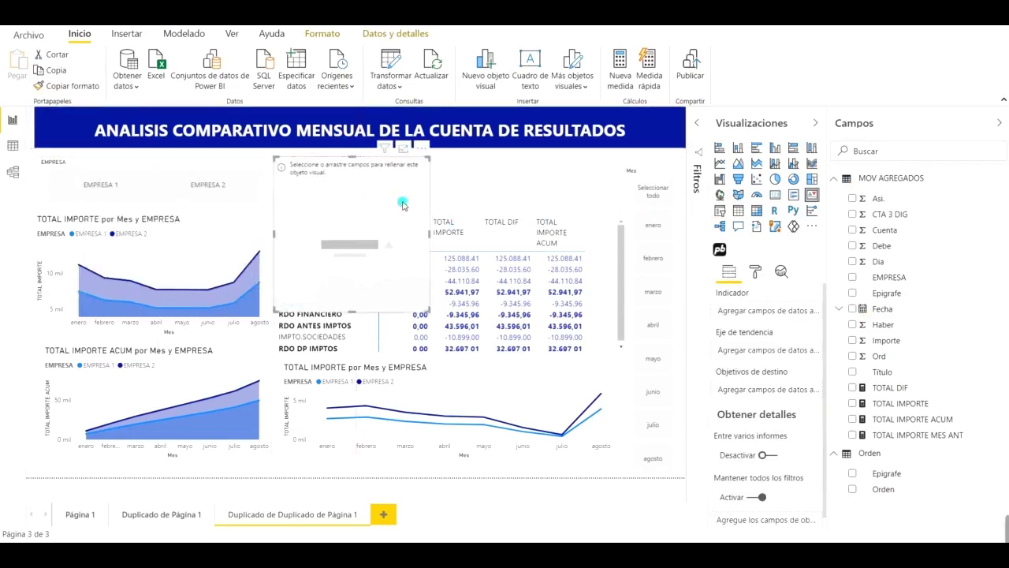
{"action": "left_click", "coordinate": [435, 238]}
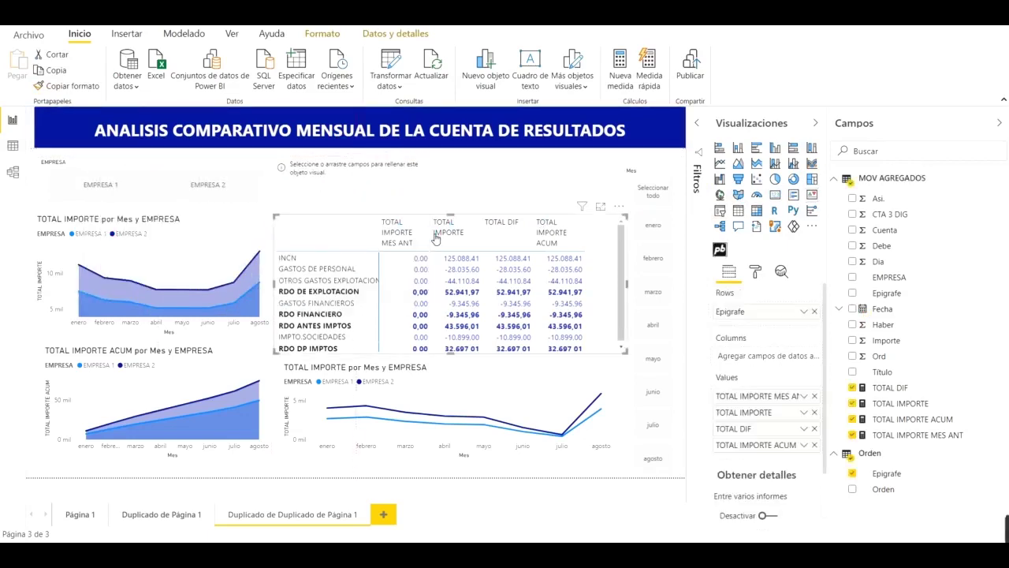
{"action": "left_click", "coordinate": [407, 188]}
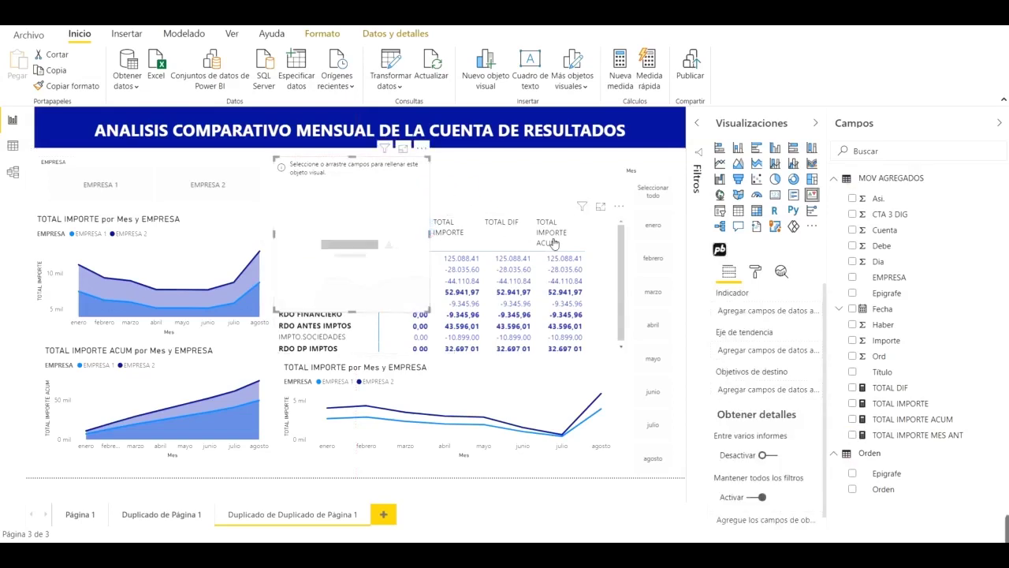
{"action": "left_click_drag", "start_coordinate": [428, 239], "coordinate": [367, 175]}
{"action": "left_click_drag", "start_coordinate": [315, 313], "coordinate": [612, 173]}
{"action": "left_click_drag", "start_coordinate": [447, 202], "coordinate": [446, 204]}
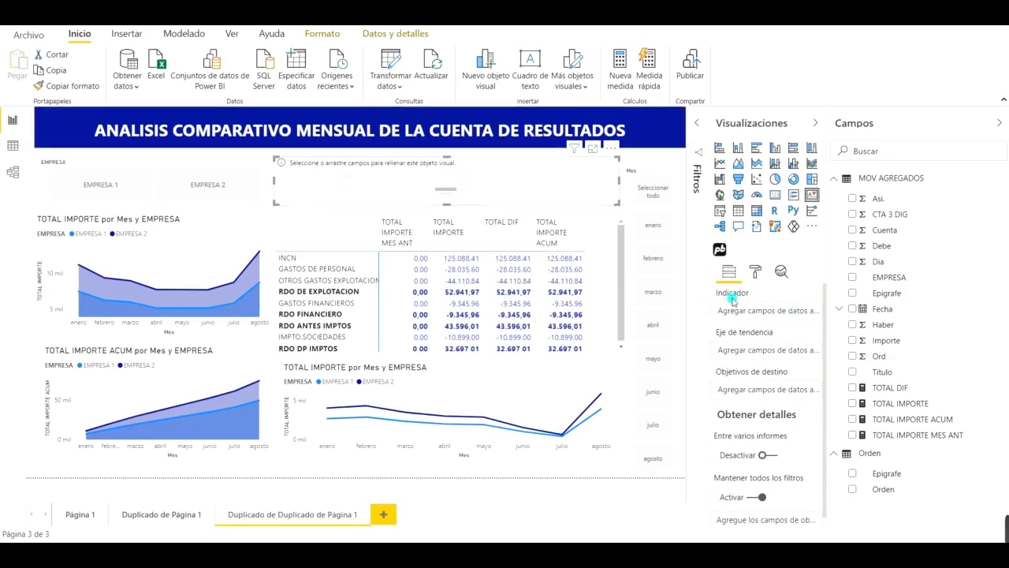
Step: Assign TOTAL IMPORTE as the KPI's indicator, TOTAL IMPORTE MES ANT as its target and Fecha at Año level as its trend axis
{"action": "left_click_drag", "start_coordinate": [896, 410], "coordinate": [755, 317]}
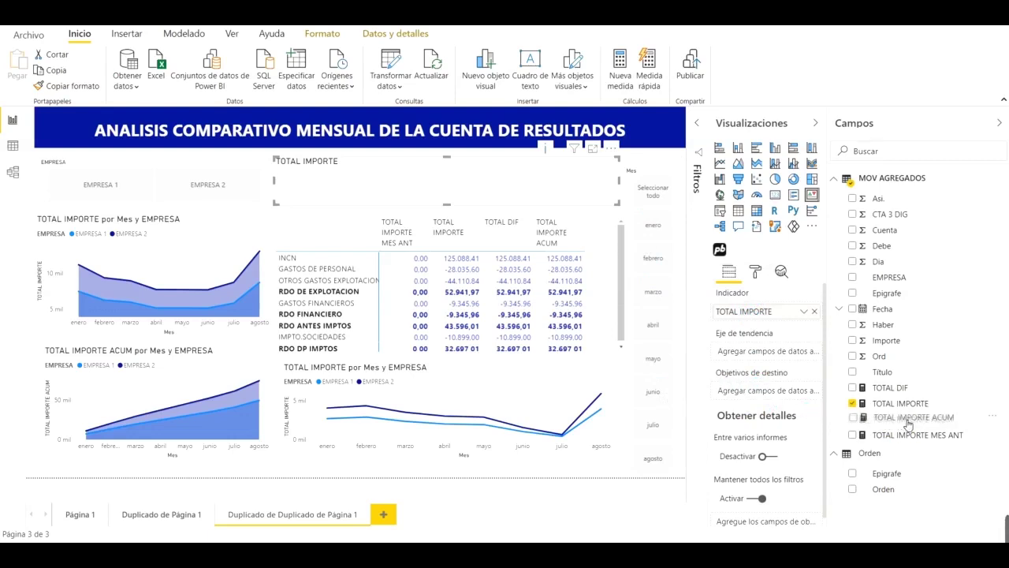
{"action": "left_click_drag", "start_coordinate": [916, 439], "coordinate": [773, 396]}
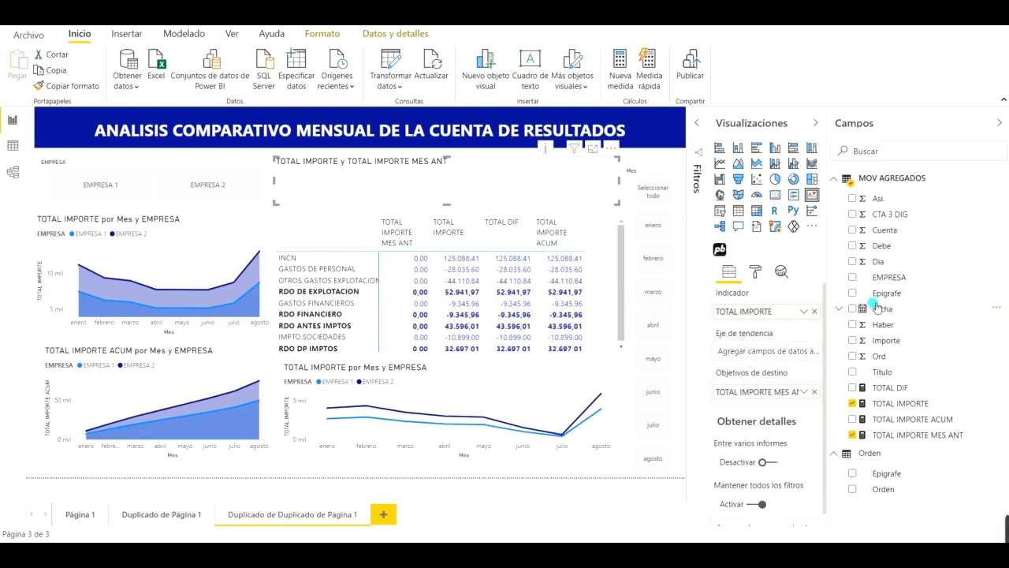
{"action": "left_click", "coordinate": [844, 310]}
{"action": "left_click_drag", "start_coordinate": [898, 325], "coordinate": [758, 355]}
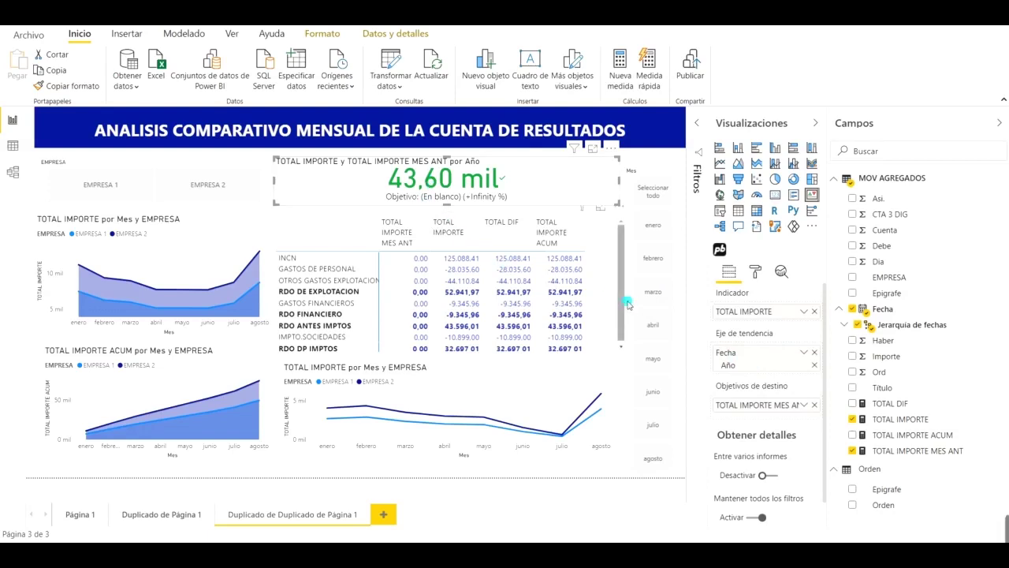
Step: Check the KPI against the matrix for abril and agosto with the Mes slicer
{"action": "left_click", "coordinate": [656, 328]}
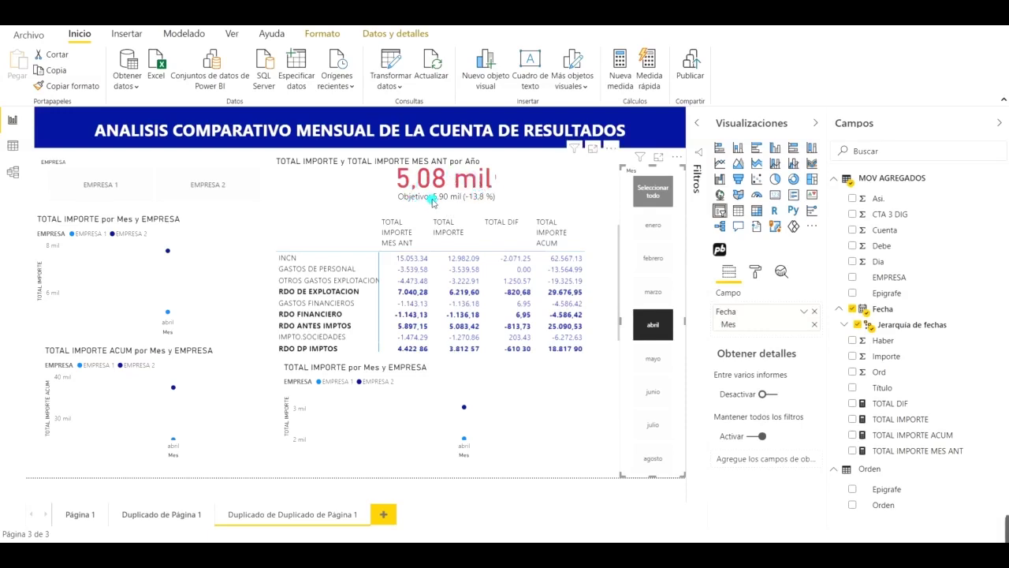
{"action": "left_click", "coordinate": [654, 459]}
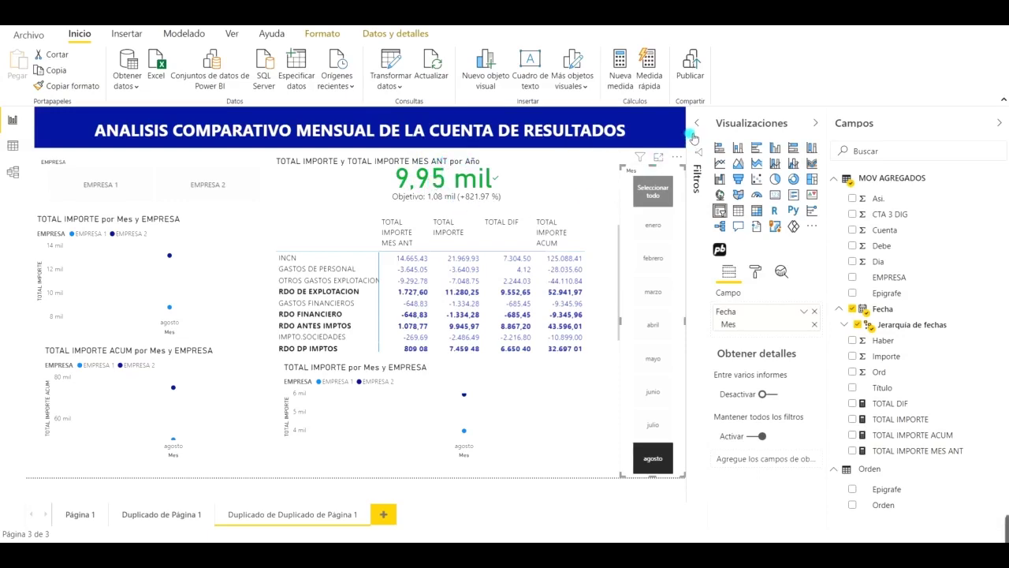
Step: Filter the KPI visual by CTA 3 DIG equal to 706
{"action": "left_click", "coordinate": [537, 179]}
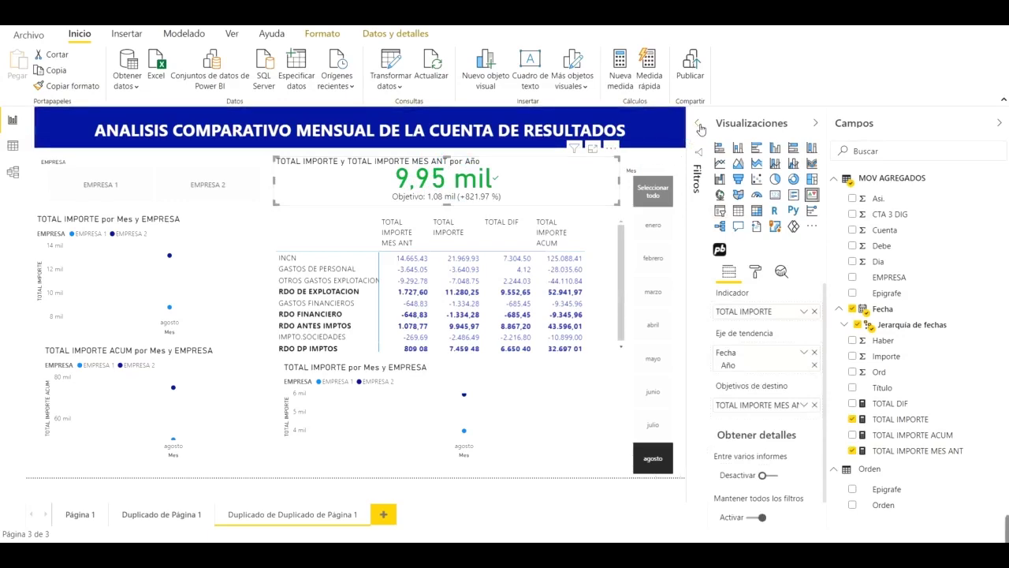
{"action": "left_click", "coordinate": [699, 126]}
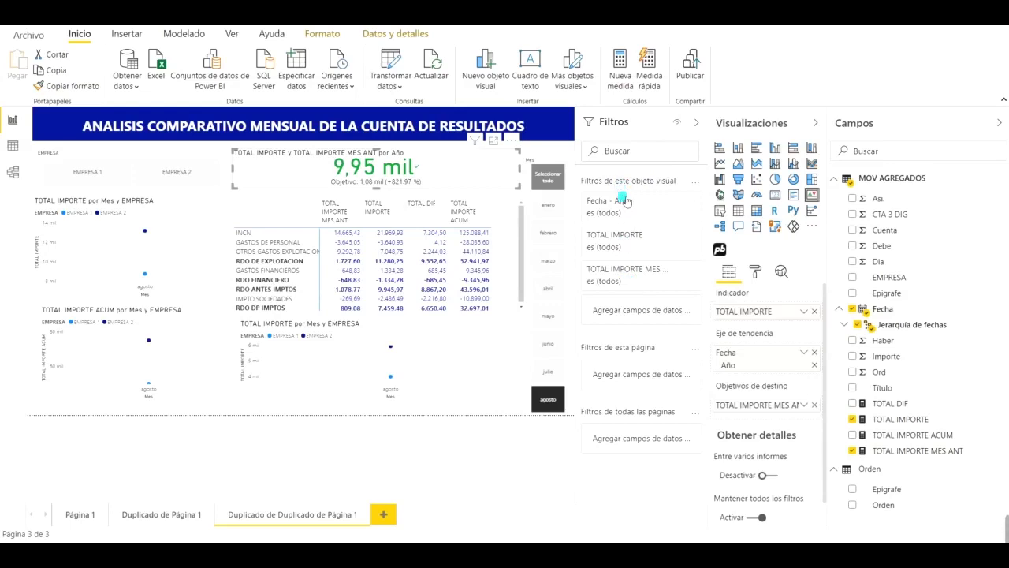
{"action": "left_click_drag", "start_coordinate": [861, 220], "coordinate": [633, 313]}
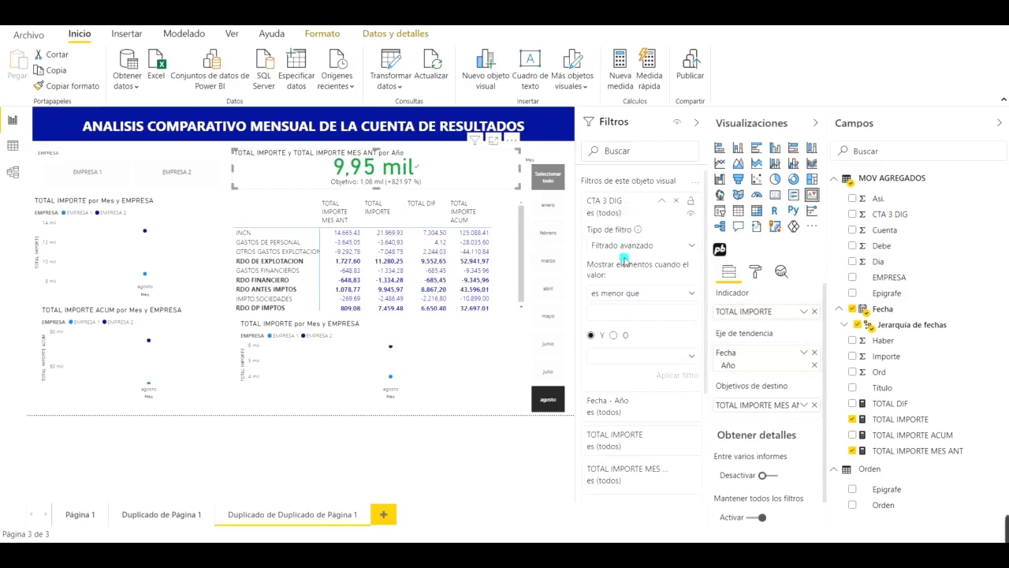
{"action": "left_click", "coordinate": [692, 293]}
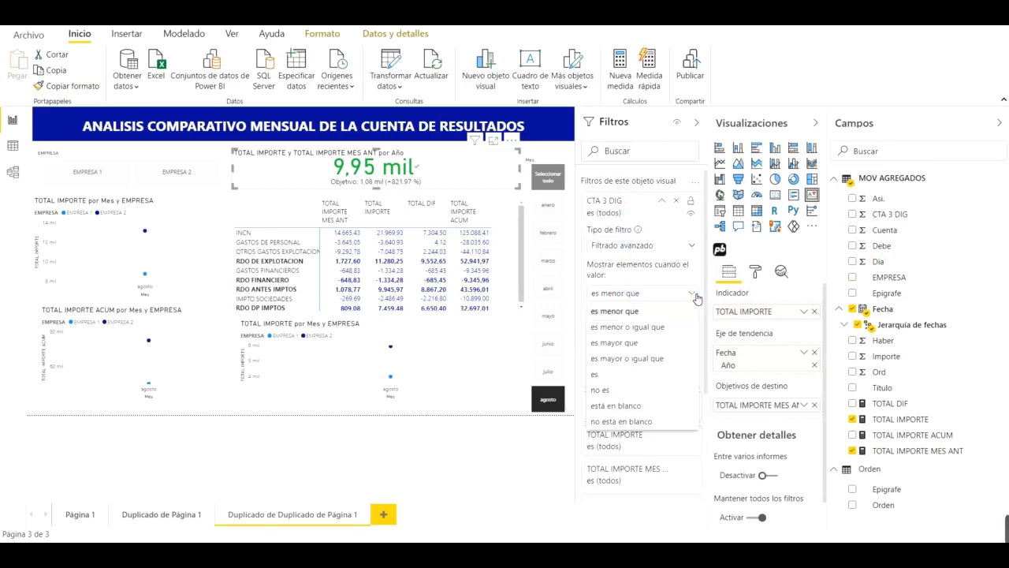
{"action": "left_click", "coordinate": [618, 375]}
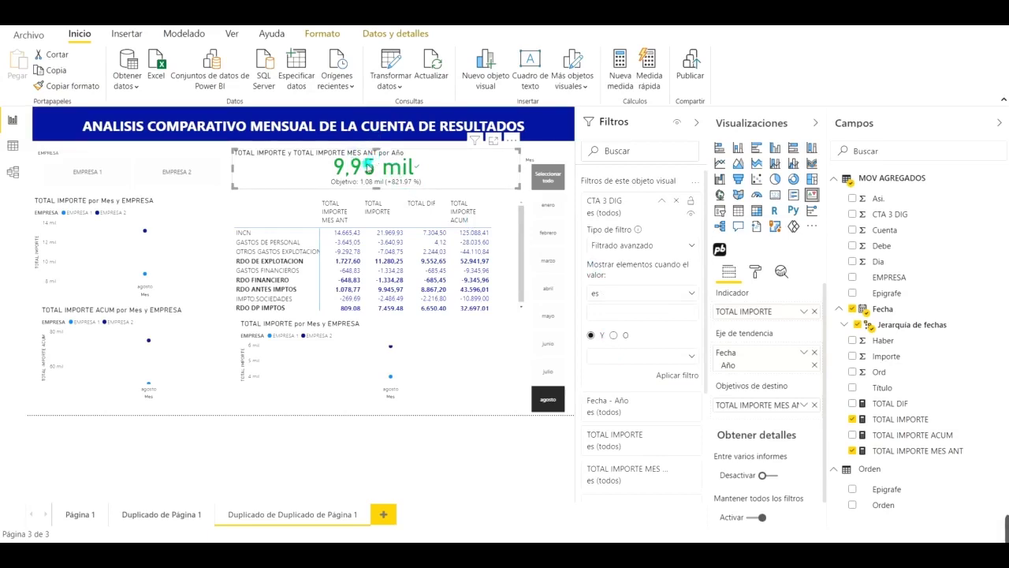
{"action": "left_click", "coordinate": [603, 313]}
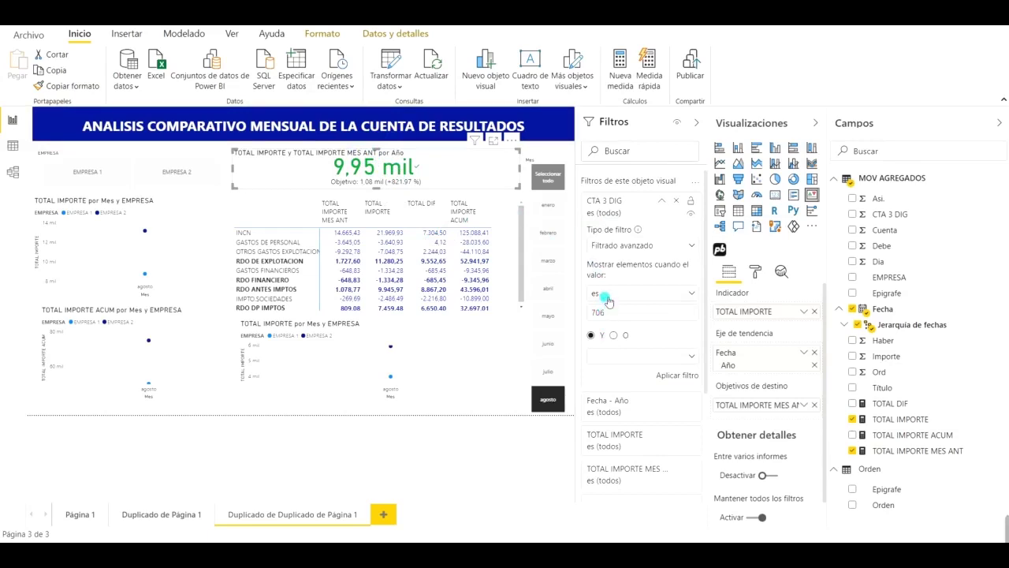
{"action": "left_click", "coordinate": [674, 376]}
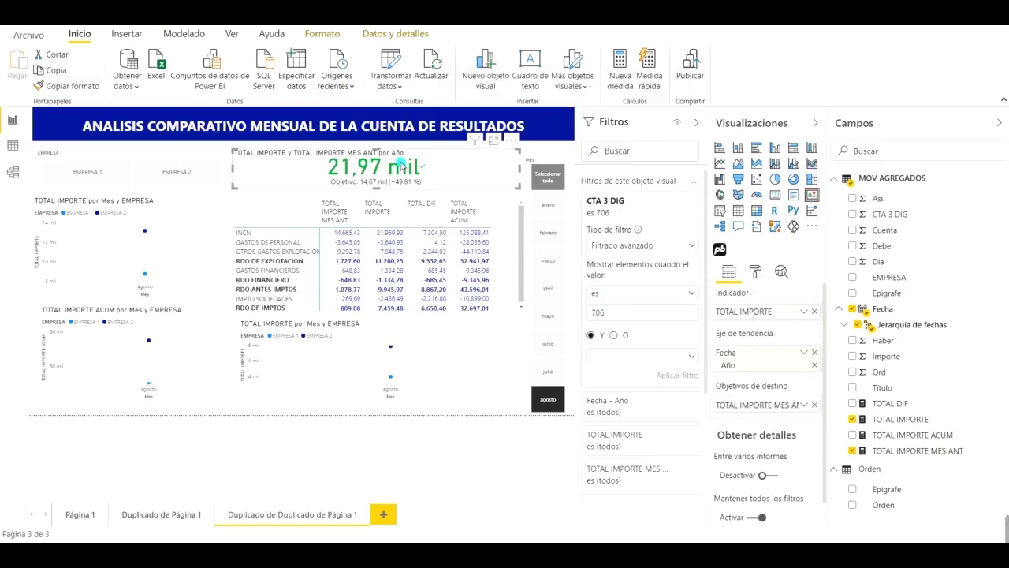
{"action": "left_click", "coordinate": [697, 124]}
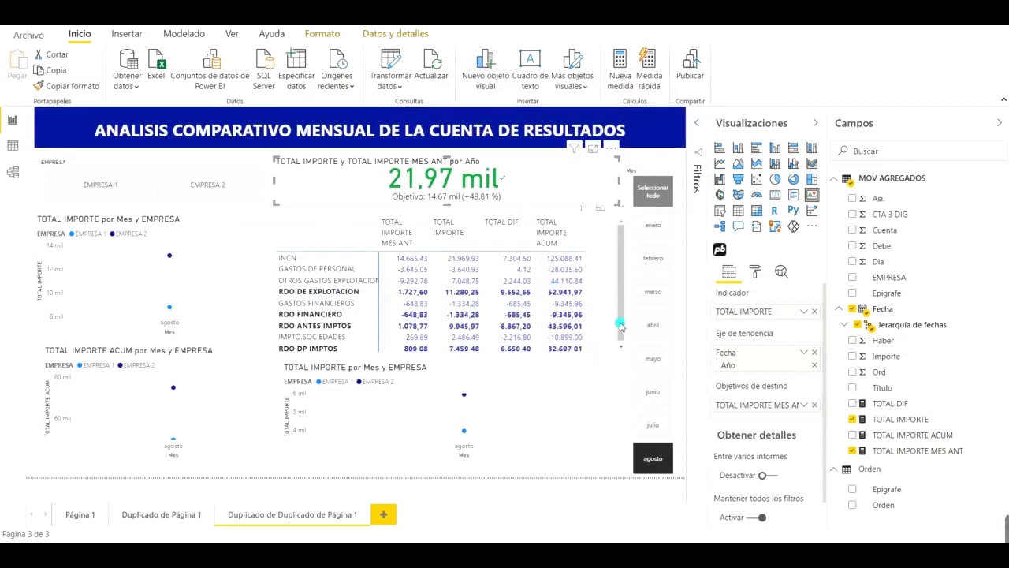
Step: Review the filtered KPI for enero, febrero and agosto with the Mes slicer, and select all months
{"action": "left_click", "coordinate": [657, 228]}
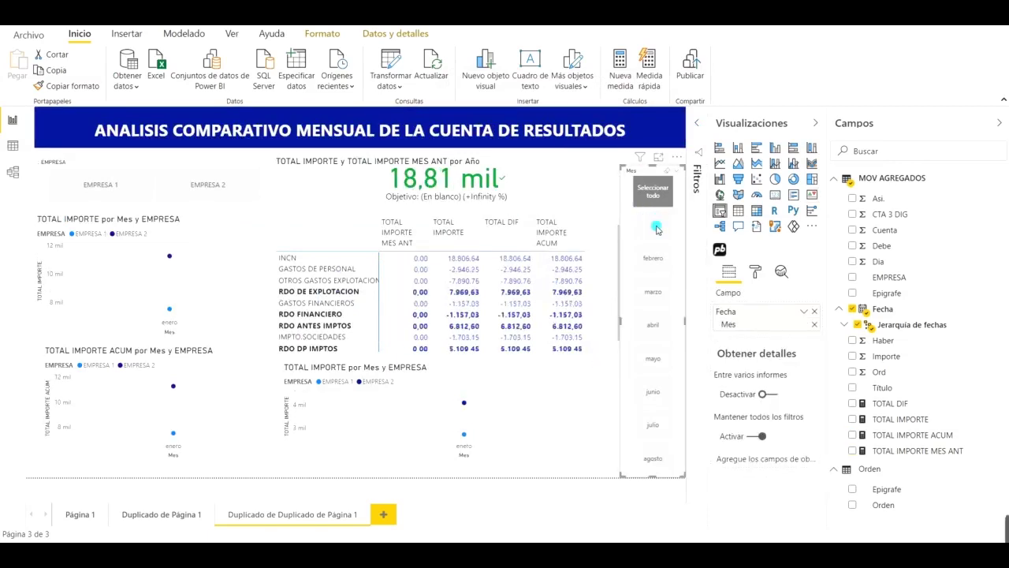
{"action": "left_click", "coordinate": [657, 228]}
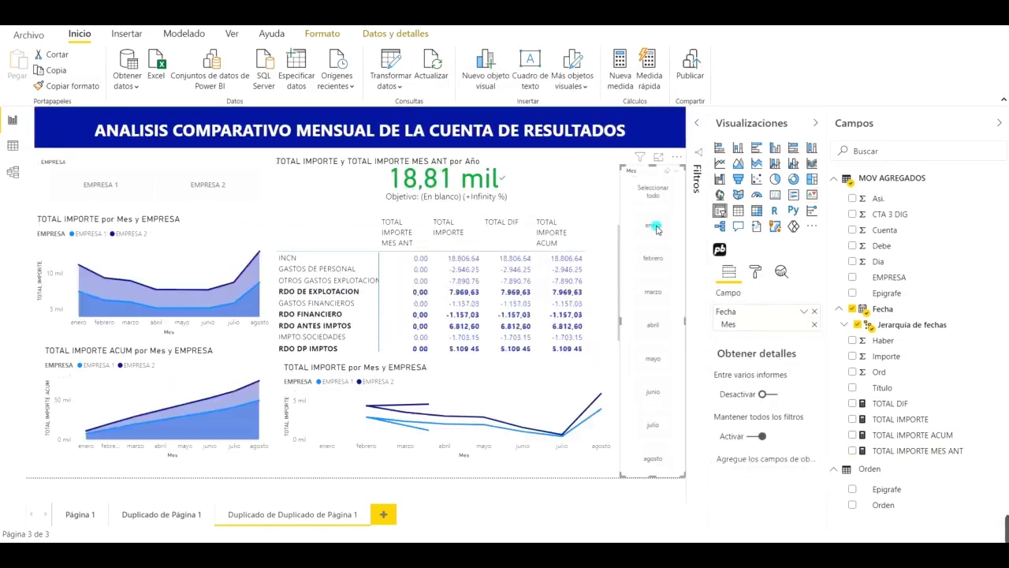
{"action": "left_click", "coordinate": [657, 228]}
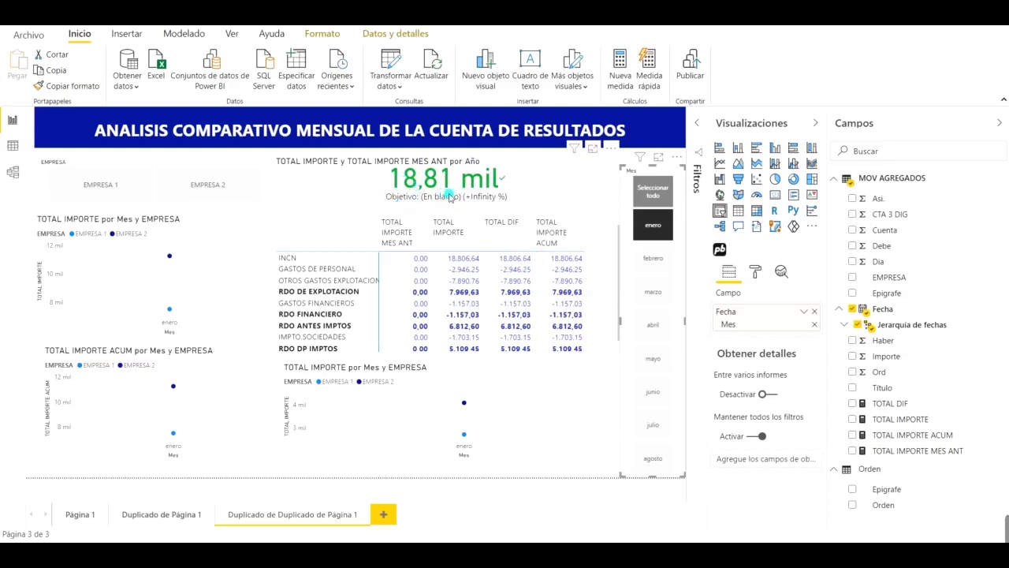
{"action": "left_click", "coordinate": [654, 266]}
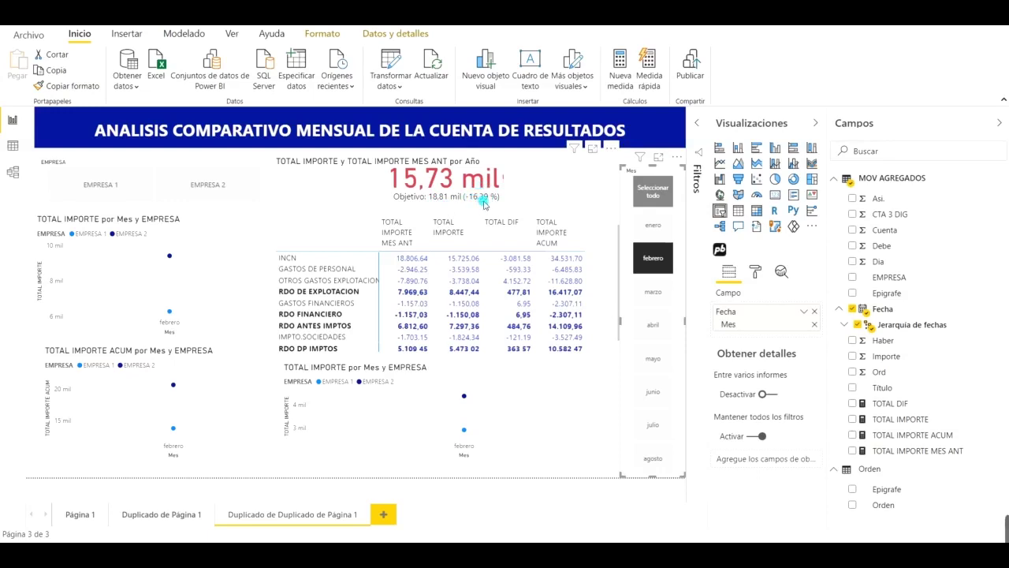
{"action": "left_click", "coordinate": [660, 464]}
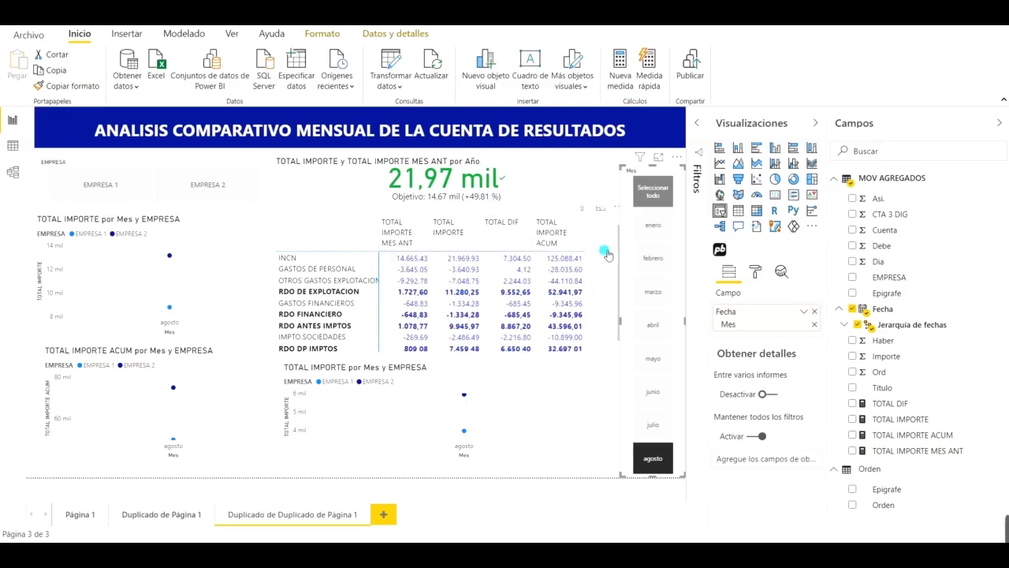
{"action": "left_click", "coordinate": [659, 190]}
{"action": "left_click", "coordinate": [656, 192]}
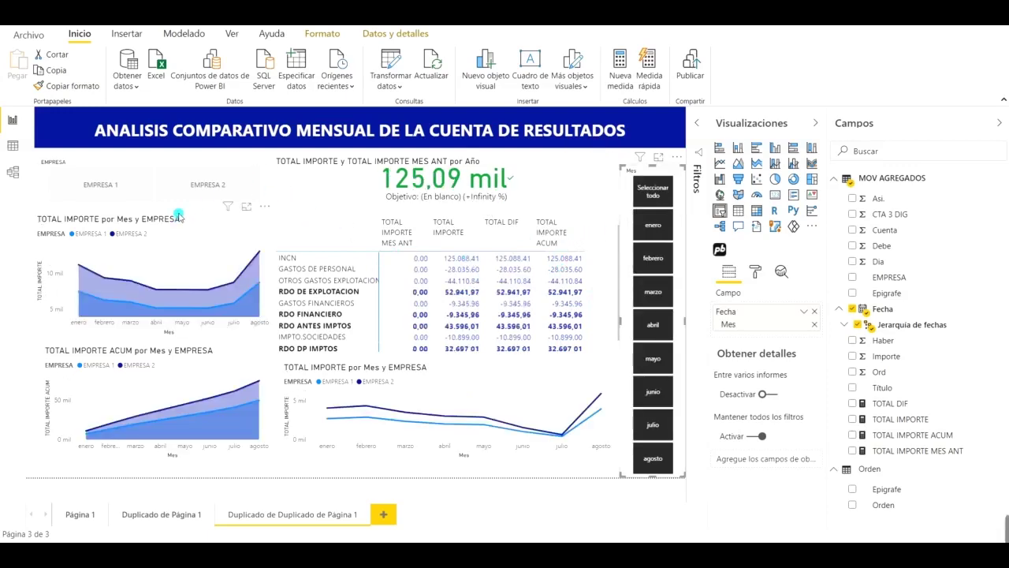
Step: Compare the report for EMPRESA 1 and EMPRESA 2, clear the company selection and inspect the junio values in the line chart
{"action": "left_click", "coordinate": [124, 190]}
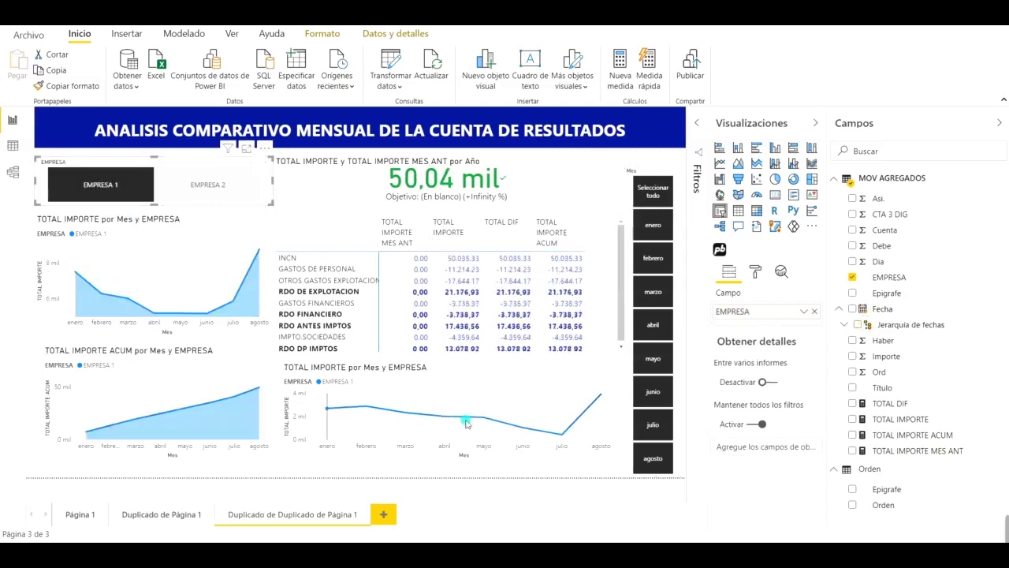
{"action": "left_click", "coordinate": [200, 189]}
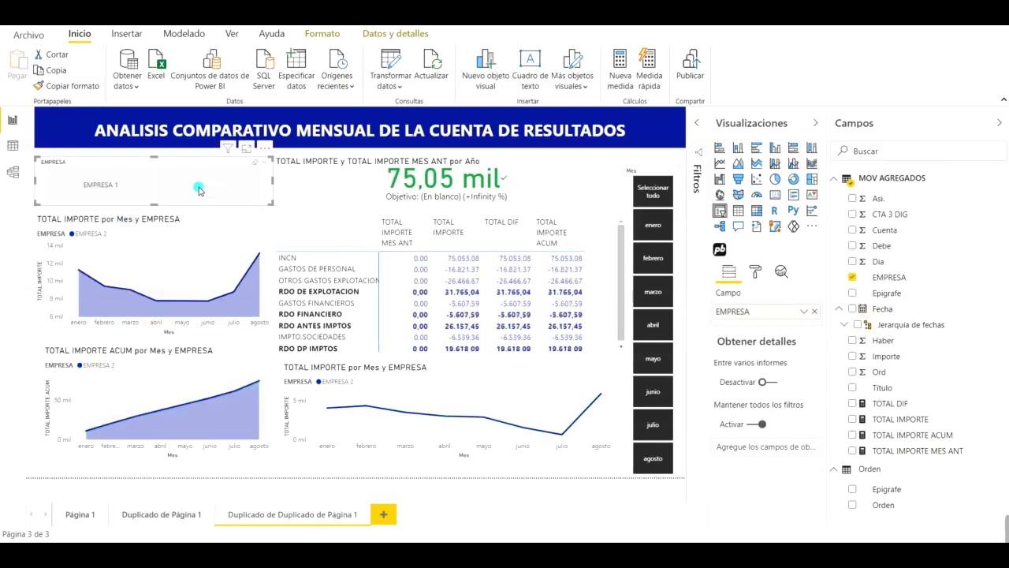
{"action": "left_click", "coordinate": [134, 193]}
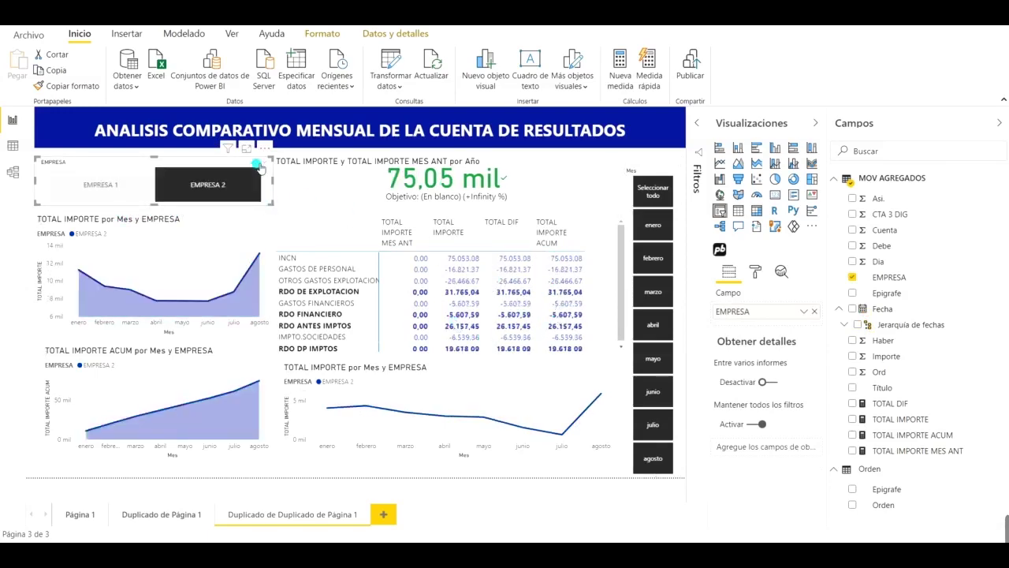
{"action": "left_click", "coordinate": [257, 164]}
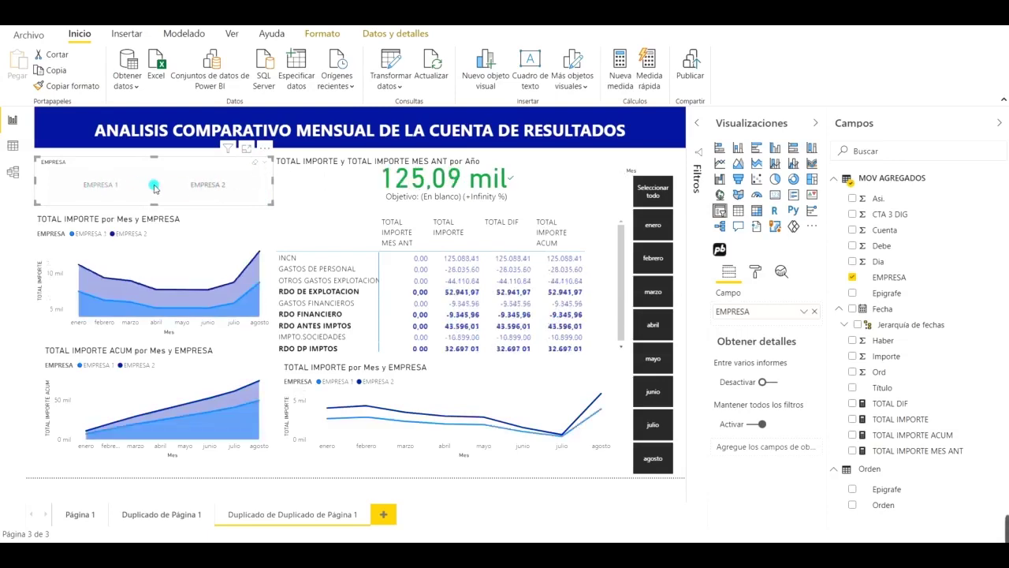
{"action": "mouse_move", "coordinate": [519, 436]}
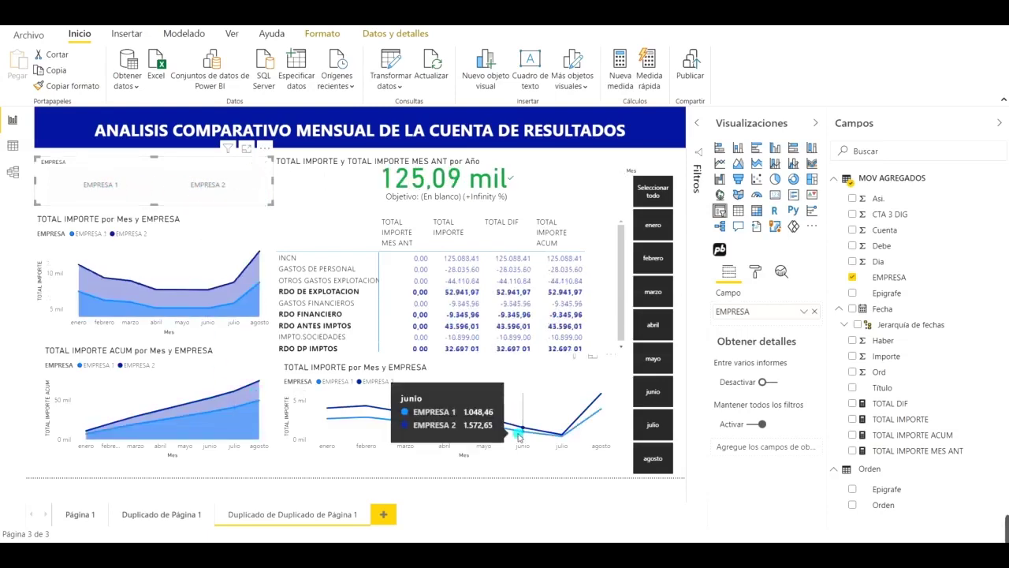
{"action": "mouse_move", "coordinate": [232, 306]}
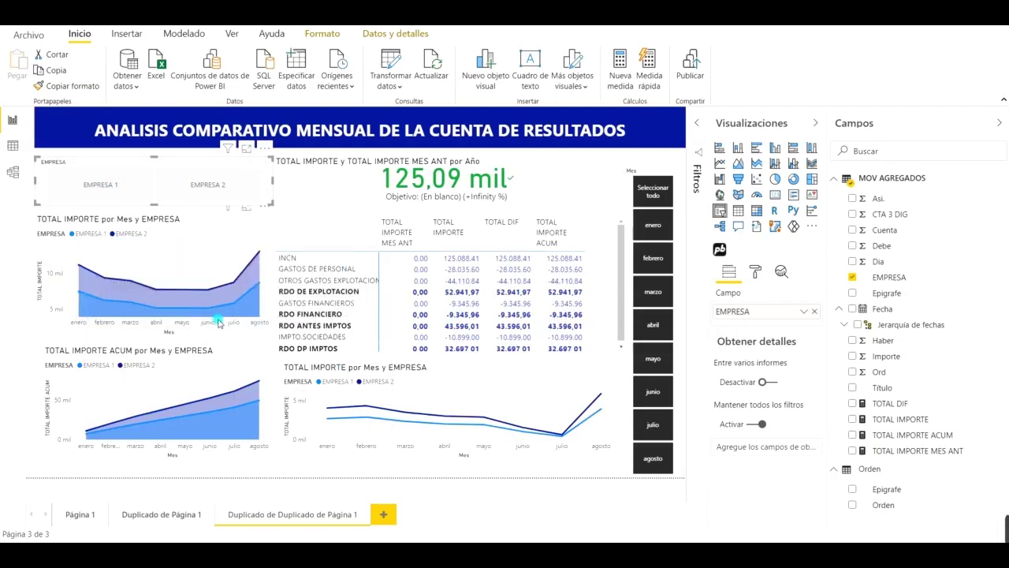
Step: Review the report for abril alone with the Mes slicer, and clear the month selection
{"action": "left_click", "coordinate": [648, 331]}
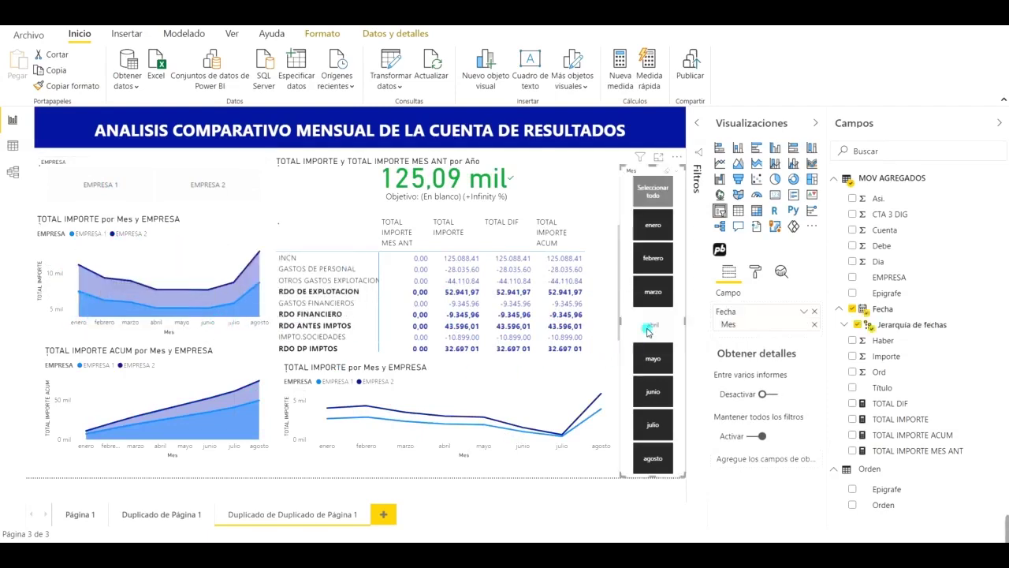
{"action": "left_click", "coordinate": [653, 250]}
{"action": "left_click", "coordinate": [654, 249]}
{"action": "left_click", "coordinate": [662, 322]}
{"action": "left_click", "coordinate": [649, 332]}
{"action": "left_click", "coordinate": [653, 323]}
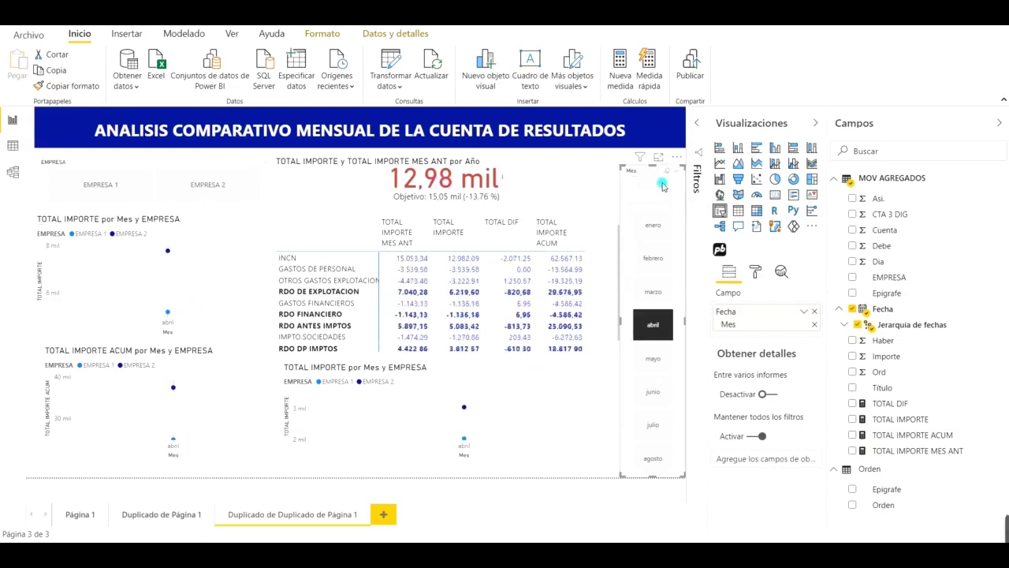
{"action": "left_click", "coordinate": [668, 328]}
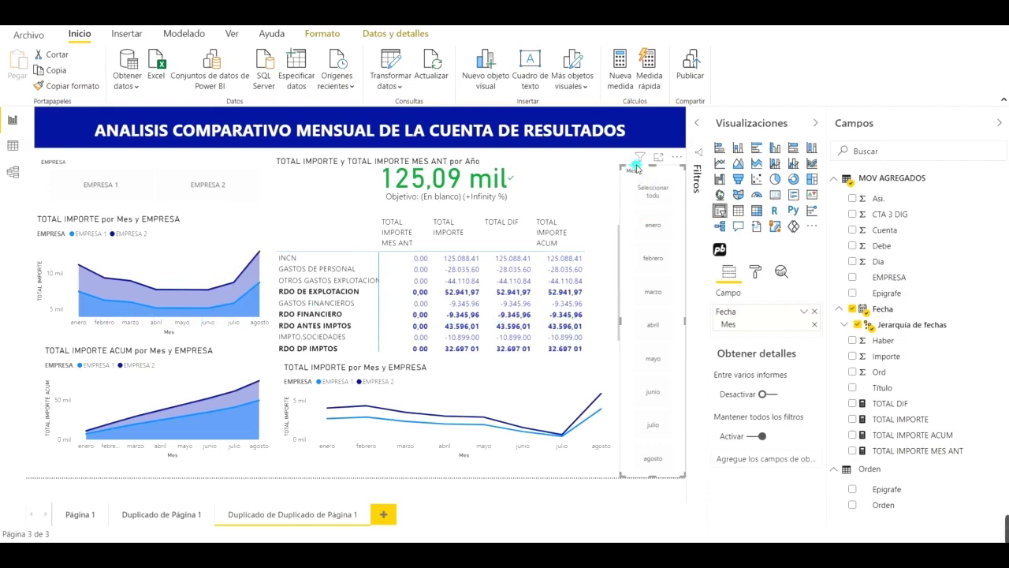
Step: Turn on interaction editing and stop the Mes slicer from filtering the two area charts and the line chart
{"action": "left_click", "coordinate": [384, 35]}
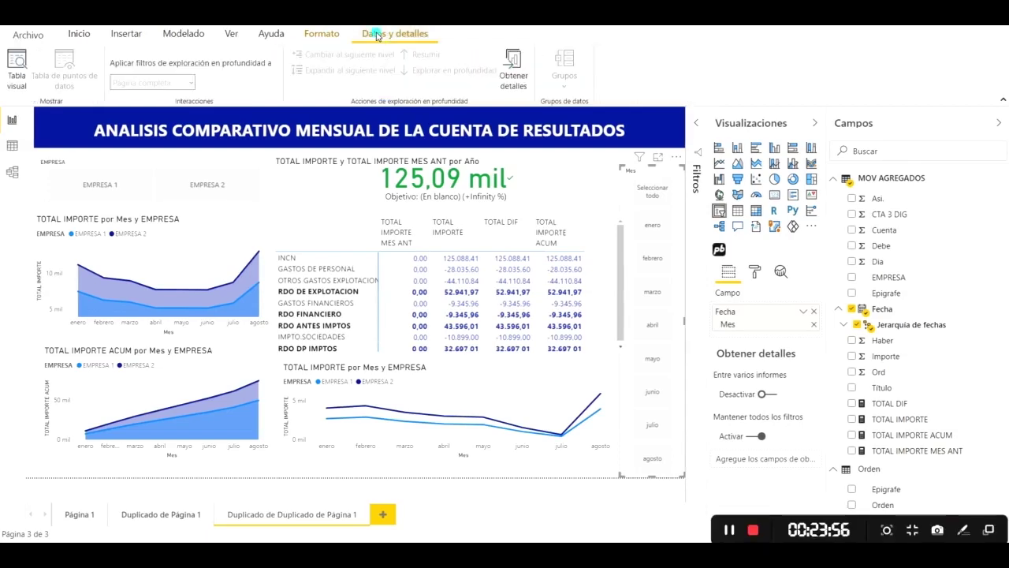
{"action": "left_click", "coordinate": [334, 35]}
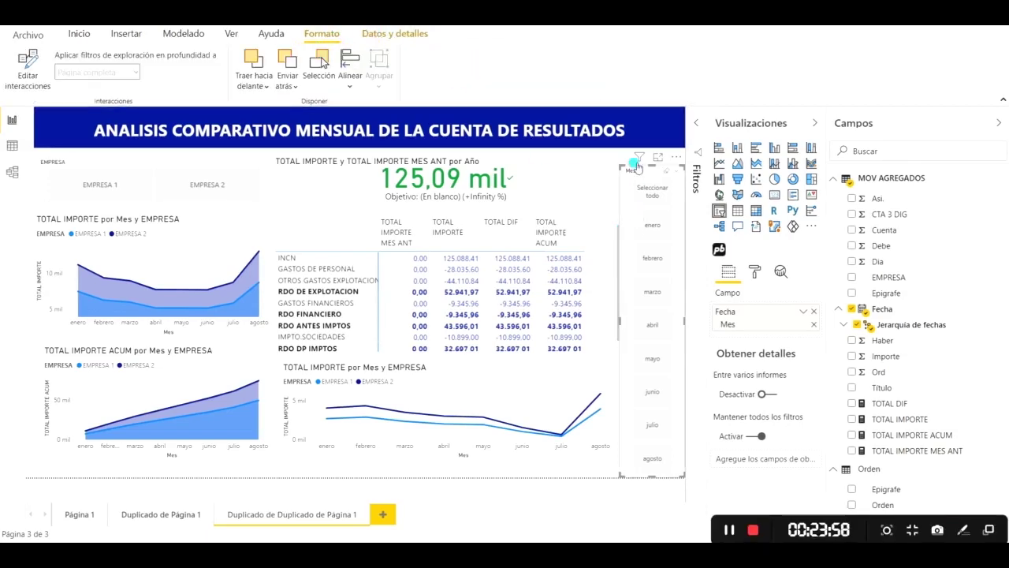
{"action": "left_click", "coordinate": [26, 67]}
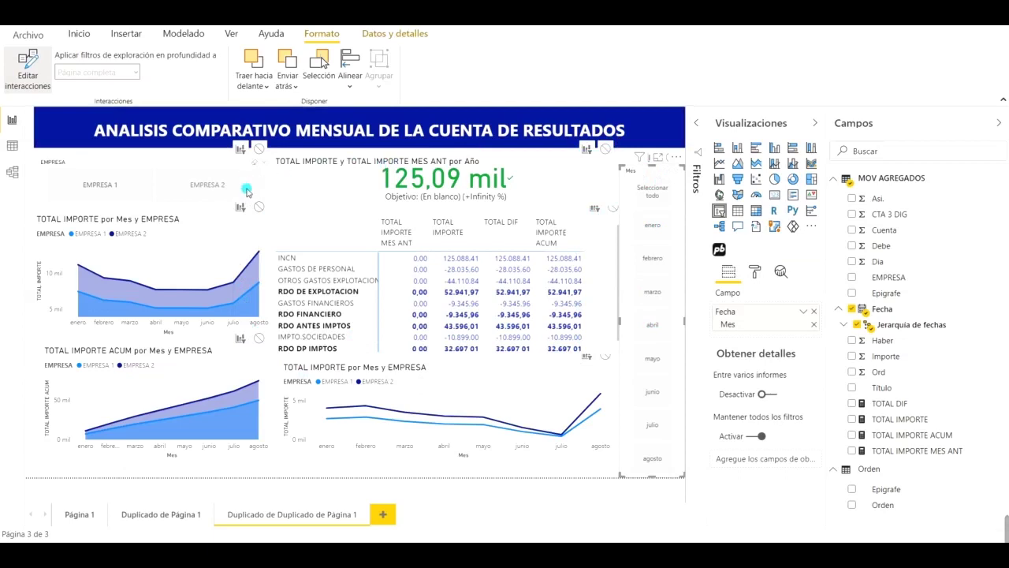
{"action": "mouse_move", "coordinate": [230, 288]}
{"action": "left_click", "coordinate": [259, 207]}
{"action": "left_click", "coordinate": [260, 338]}
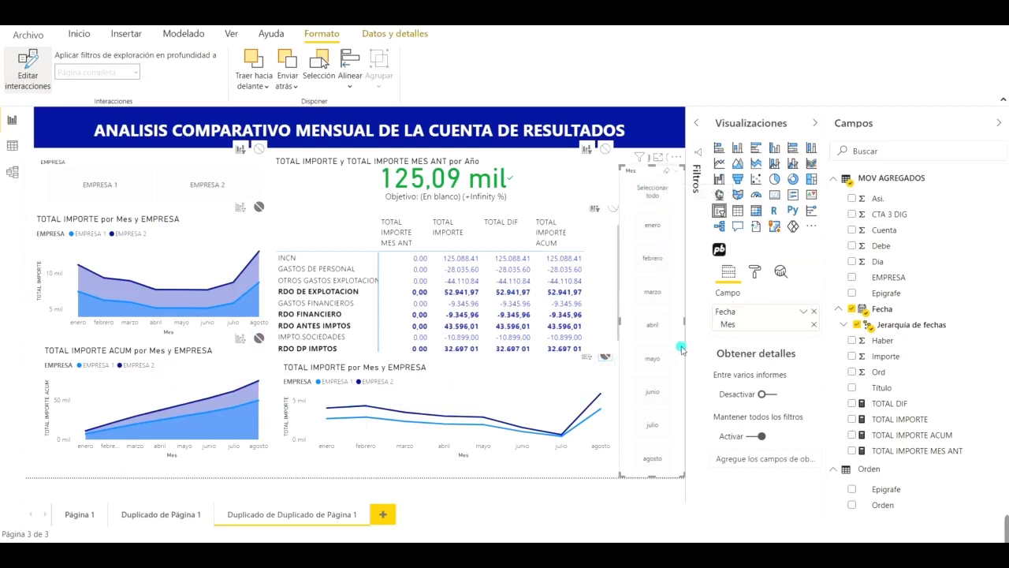
Step: Test the Mes slicer's effect on the visuals with abril, junio, julio and marzo, and clear the month selection
{"action": "left_click", "coordinate": [659, 330]}
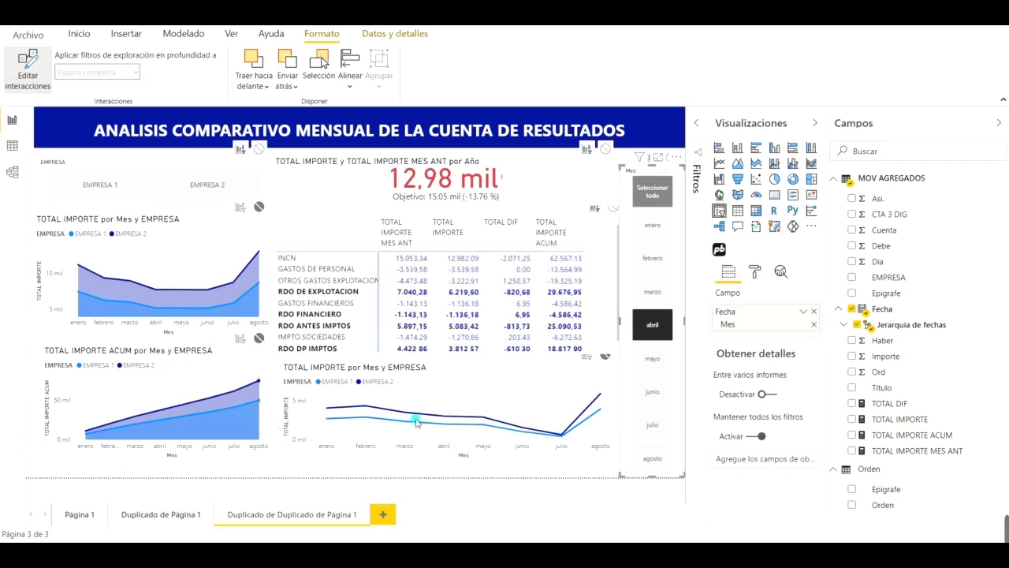
{"action": "left_click", "coordinate": [653, 391]}
{"action": "left_click", "coordinate": [653, 325]}
{"action": "left_click", "coordinate": [652, 425]}
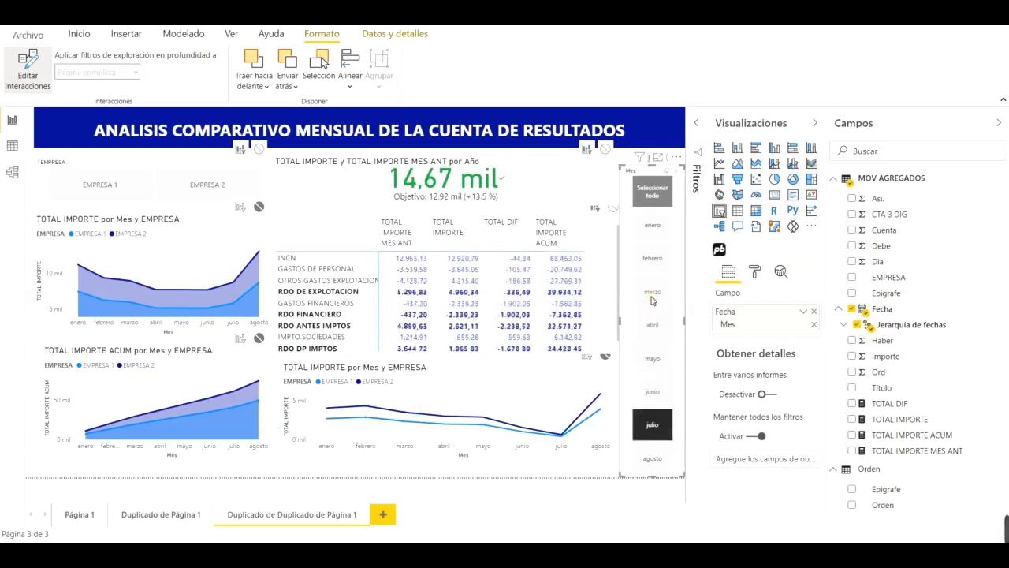
{"action": "left_click", "coordinate": [652, 292]}
{"action": "left_click", "coordinate": [667, 172]}
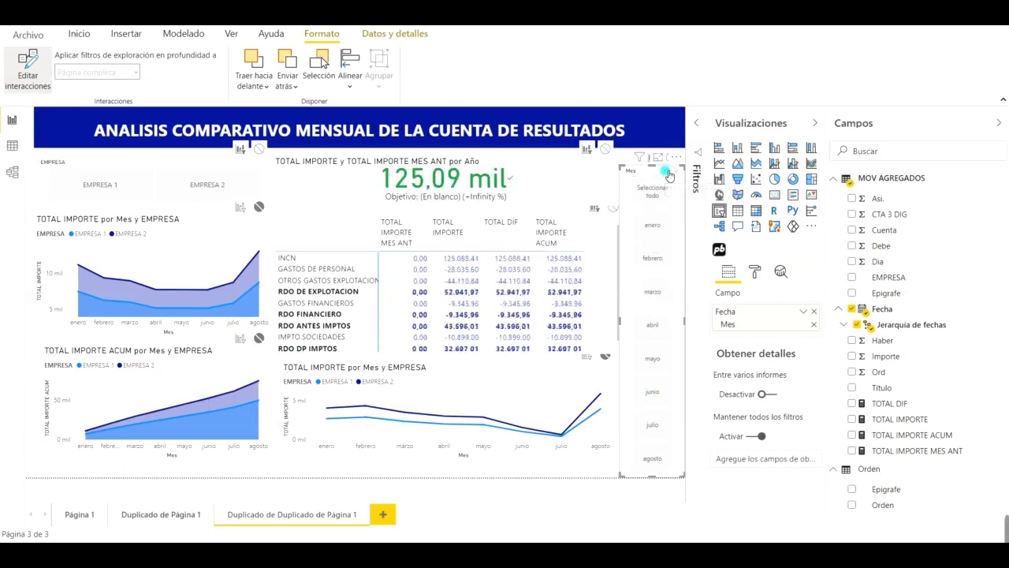
Step: Compare how all the visuals respond to EMPRESA 2 and EMPRESA 1 in the company slicer
{"action": "left_click", "coordinate": [154, 167]}
{"action": "left_click", "coordinate": [153, 162]}
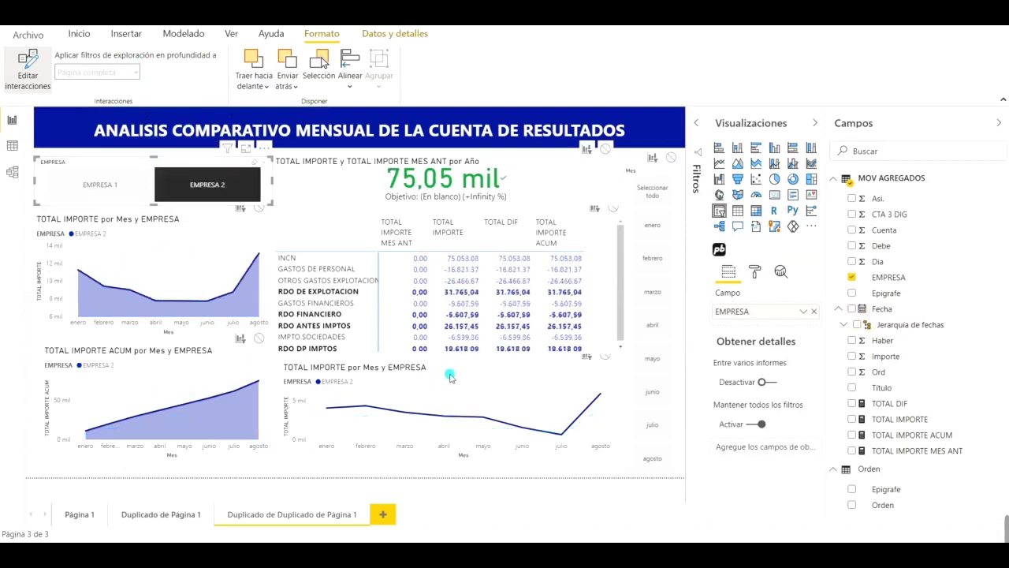
{"action": "left_click", "coordinate": [173, 146]}
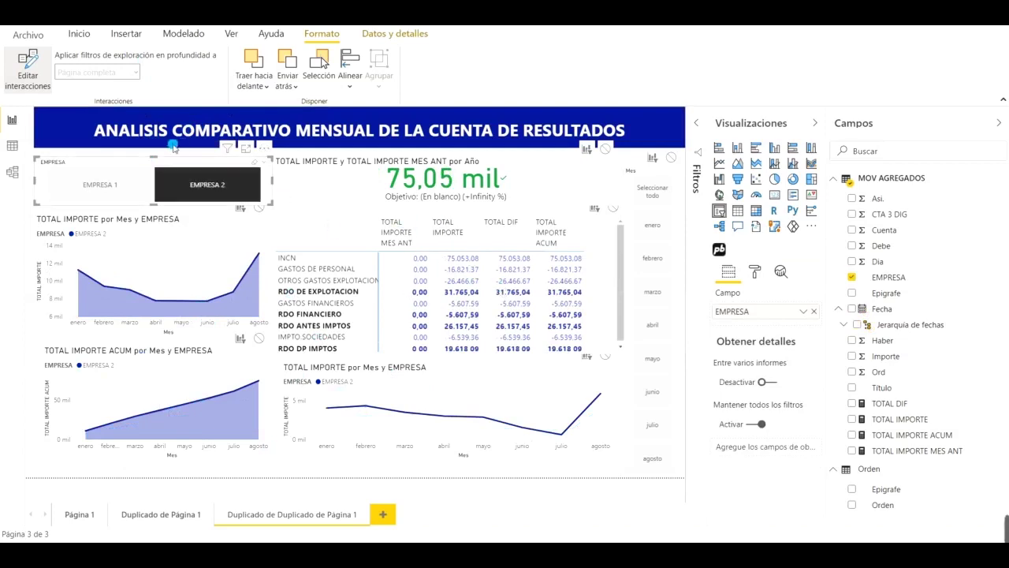
{"action": "left_click", "coordinate": [106, 185]}
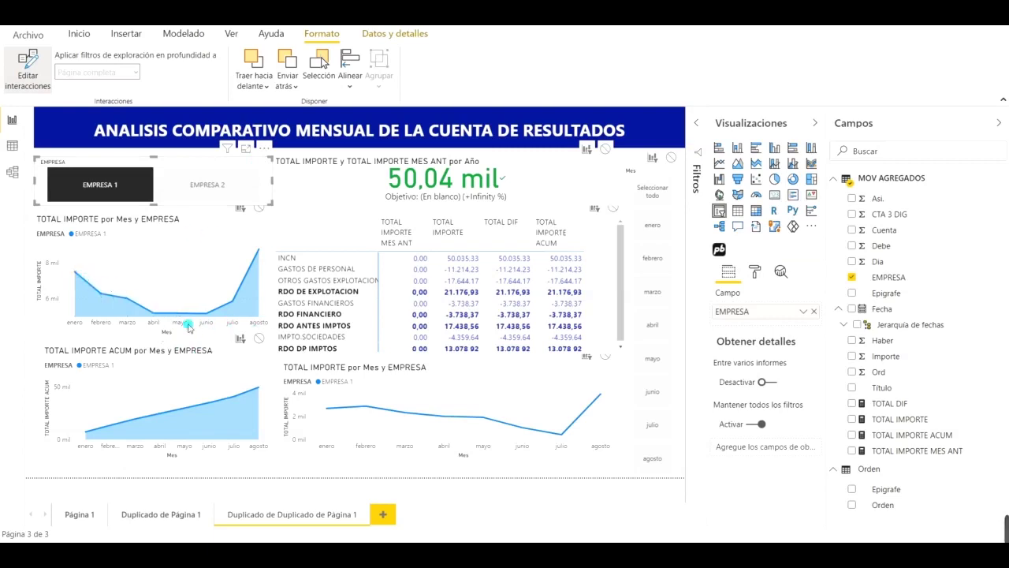
Step: Clear the company selection and stop the TOTAL IMPORTE area chart from filtering the TOTAL IMPORTE ACUM chart and the line chart
{"action": "left_click", "coordinate": [235, 305]}
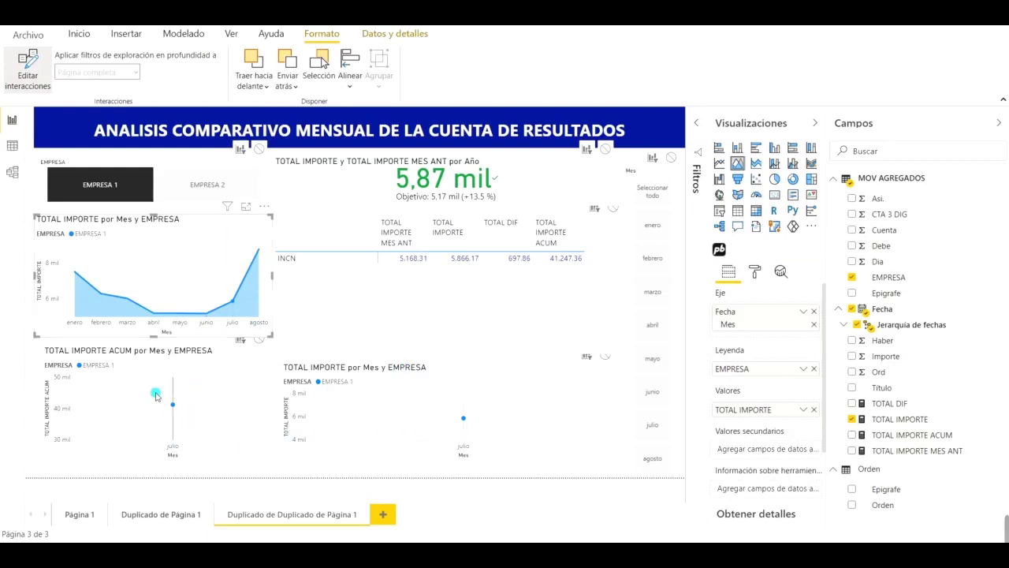
{"action": "left_click", "coordinate": [110, 185]}
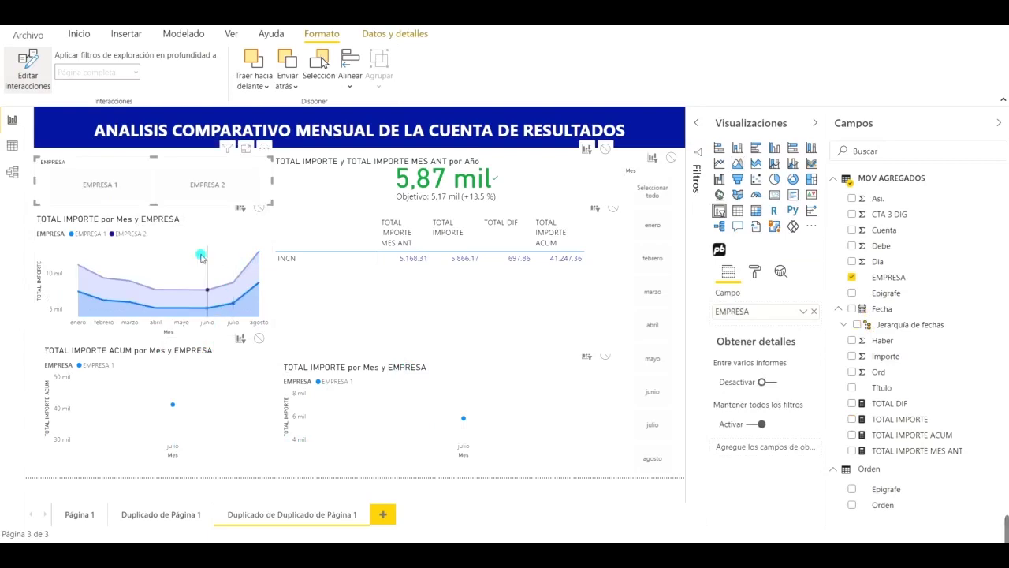
{"action": "left_click", "coordinate": [187, 223]}
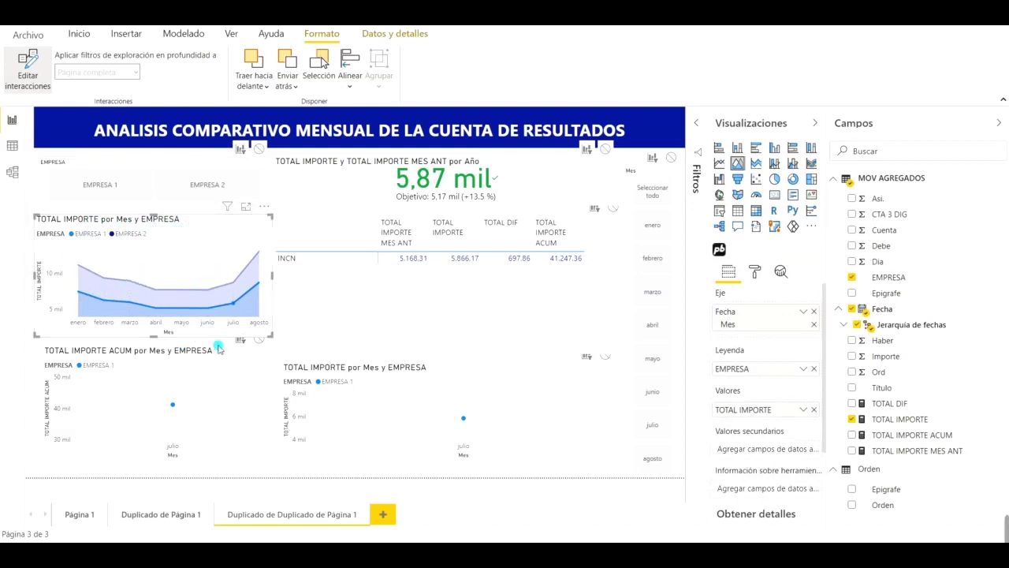
{"action": "left_click", "coordinate": [259, 342]}
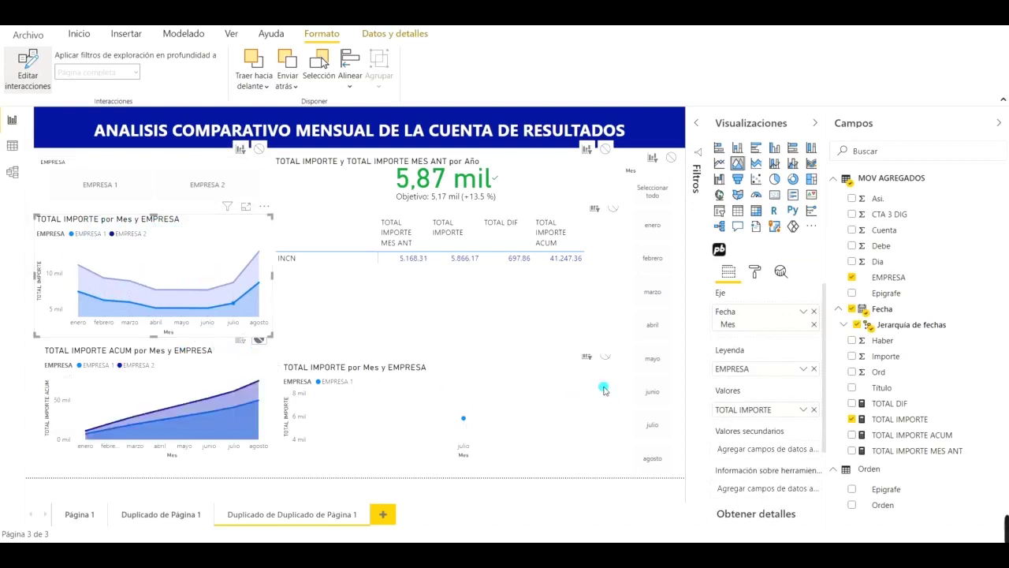
{"action": "left_click", "coordinate": [606, 358]}
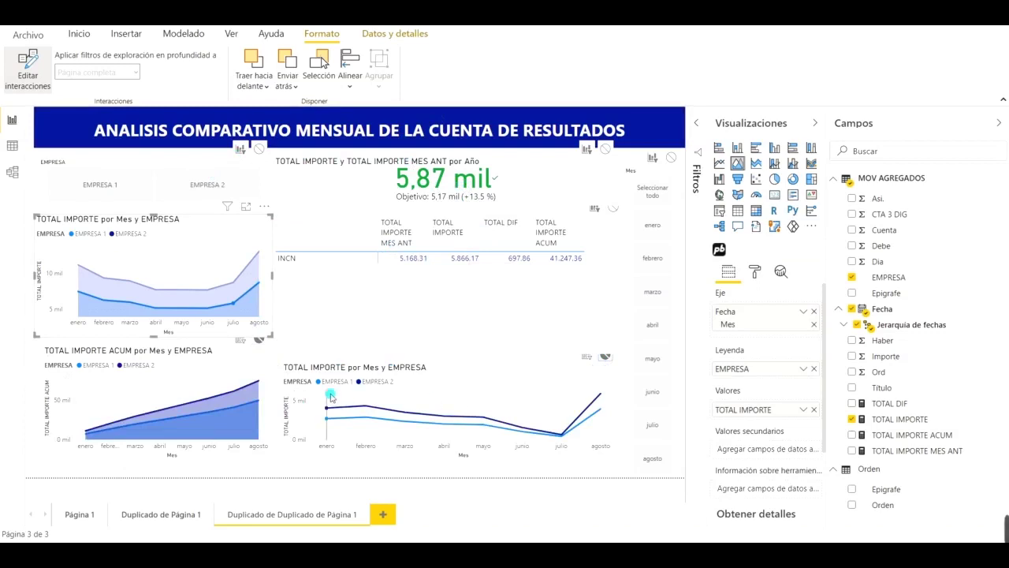
Step: Stop the TOTAL IMPORTE ACUM area chart from filtering the TOTAL IMPORTE area chart and the line chart
{"action": "left_click", "coordinate": [200, 361]}
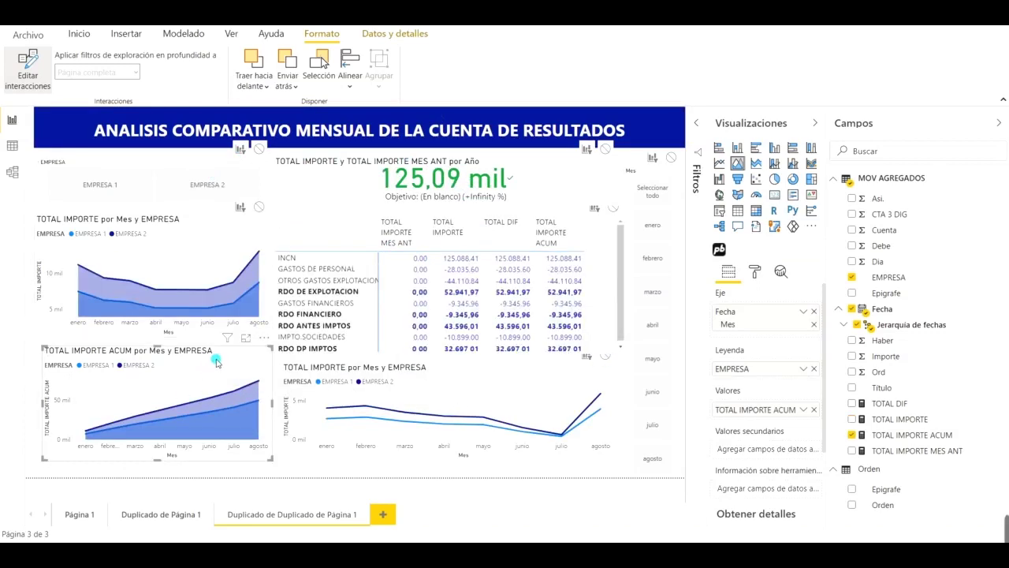
{"action": "left_click", "coordinate": [230, 391]}
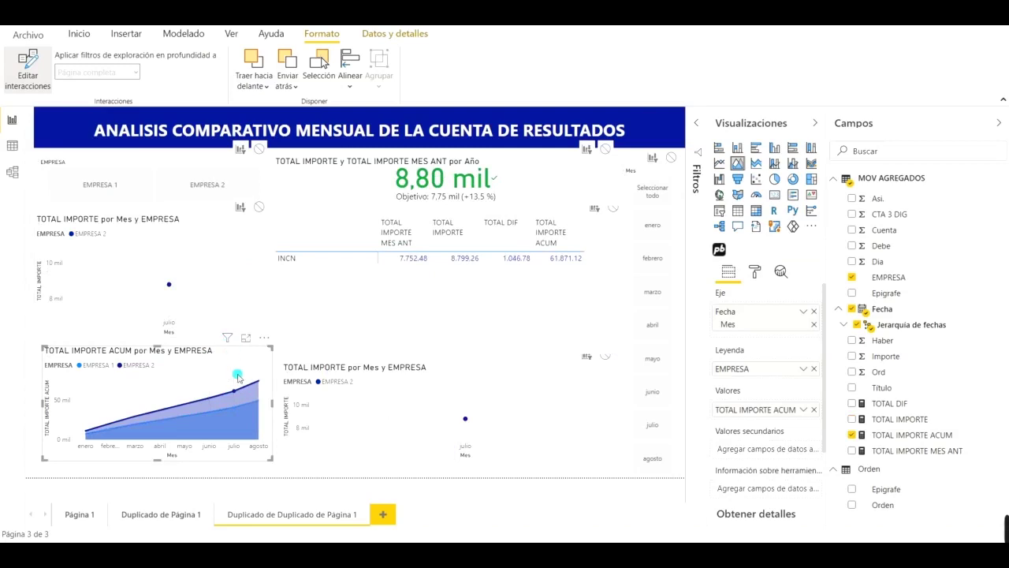
{"action": "left_click", "coordinate": [259, 208]}
{"action": "left_click", "coordinate": [606, 357]}
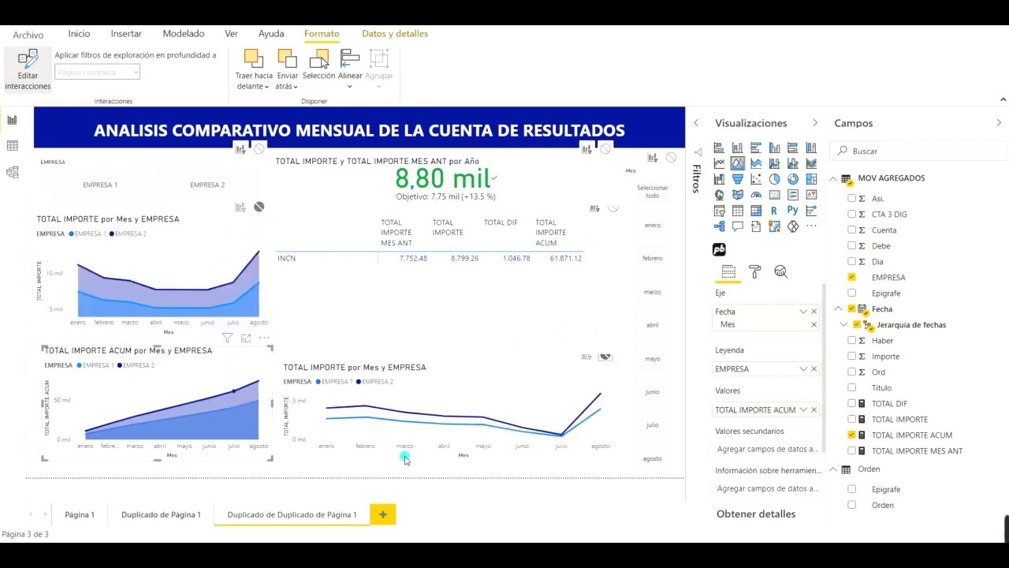
Step: Stop the TOTAL IMPORTE line chart from filtering the two area charts, and clear its agosto data point selection
{"action": "left_click", "coordinate": [494, 371]}
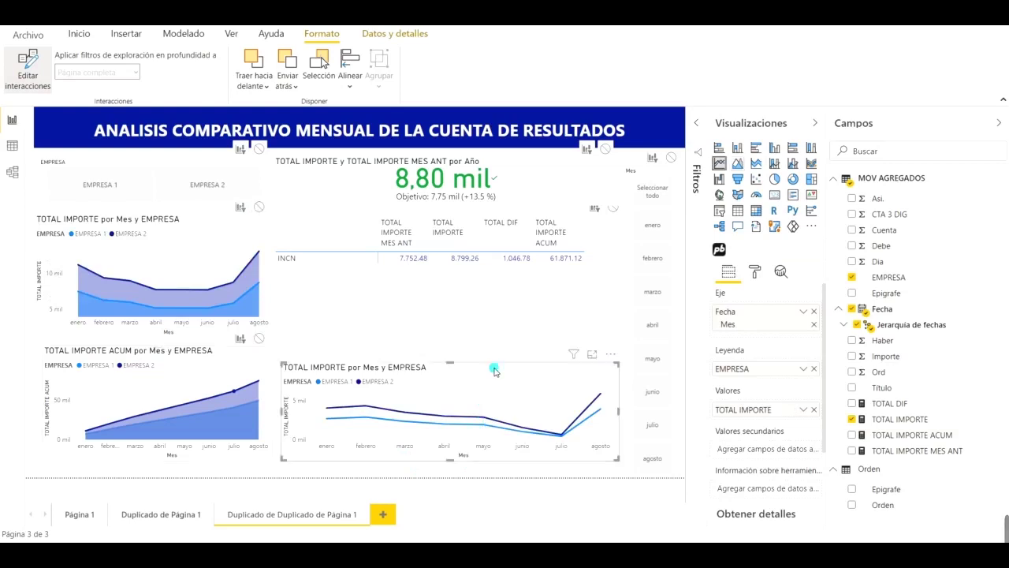
{"action": "left_click", "coordinate": [597, 401]}
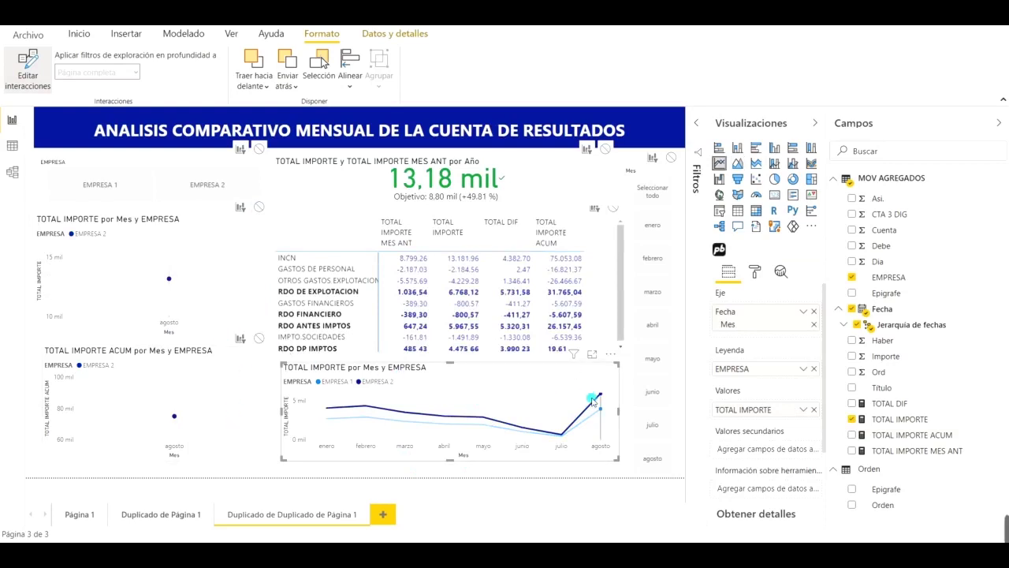
{"action": "left_click", "coordinate": [594, 402]}
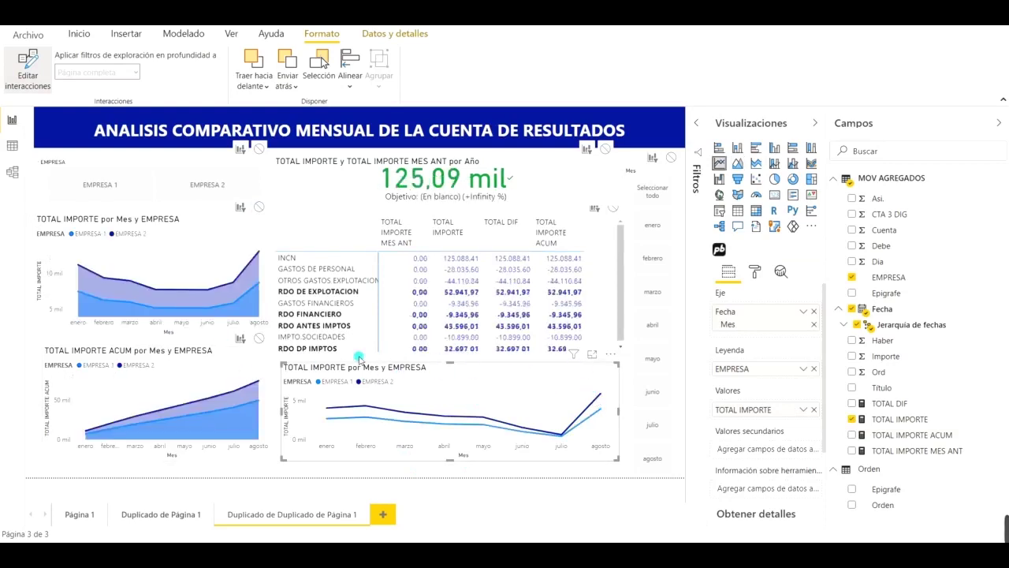
{"action": "left_click", "coordinate": [260, 340]}
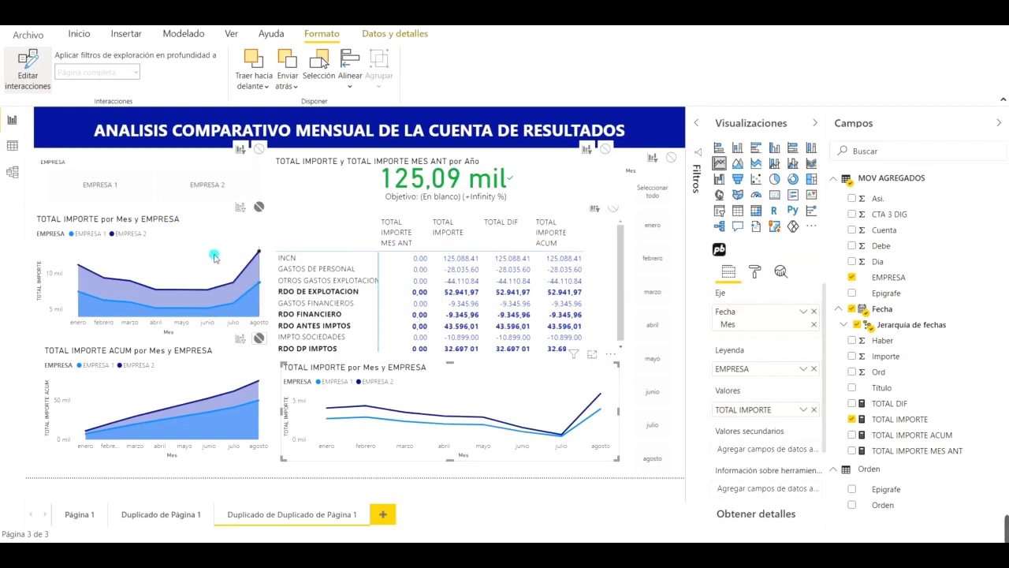
Step: Check the interaction settings of the two area charts and the line chart one by one
{"action": "left_click", "coordinate": [204, 229]}
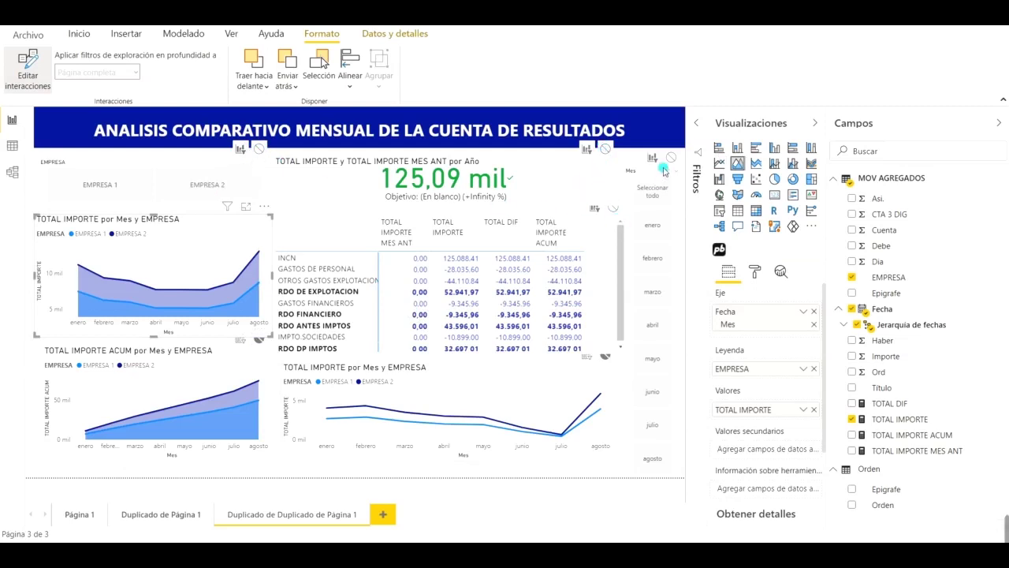
{"action": "left_click", "coordinate": [245, 361]}
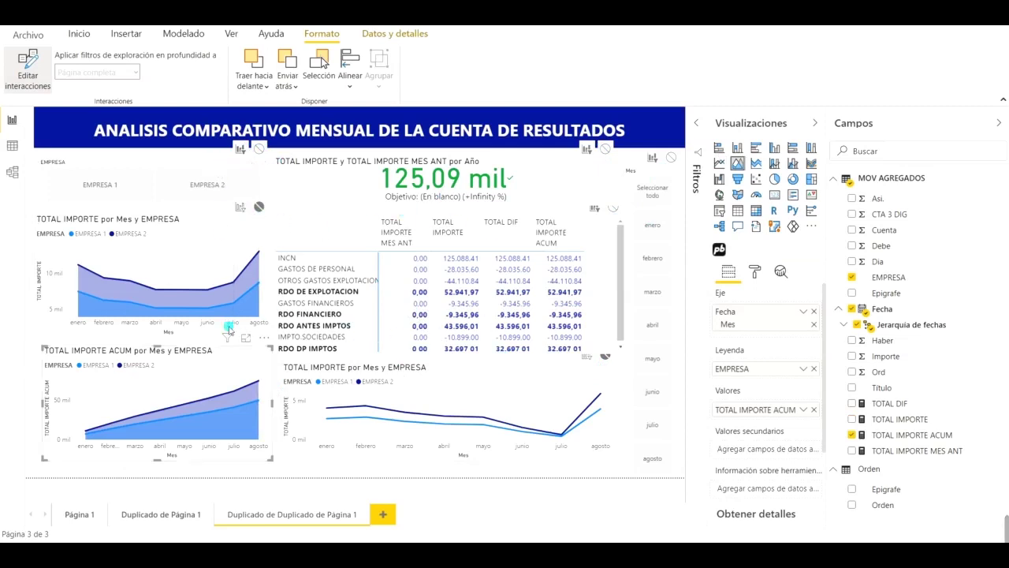
{"action": "left_click", "coordinate": [580, 392]}
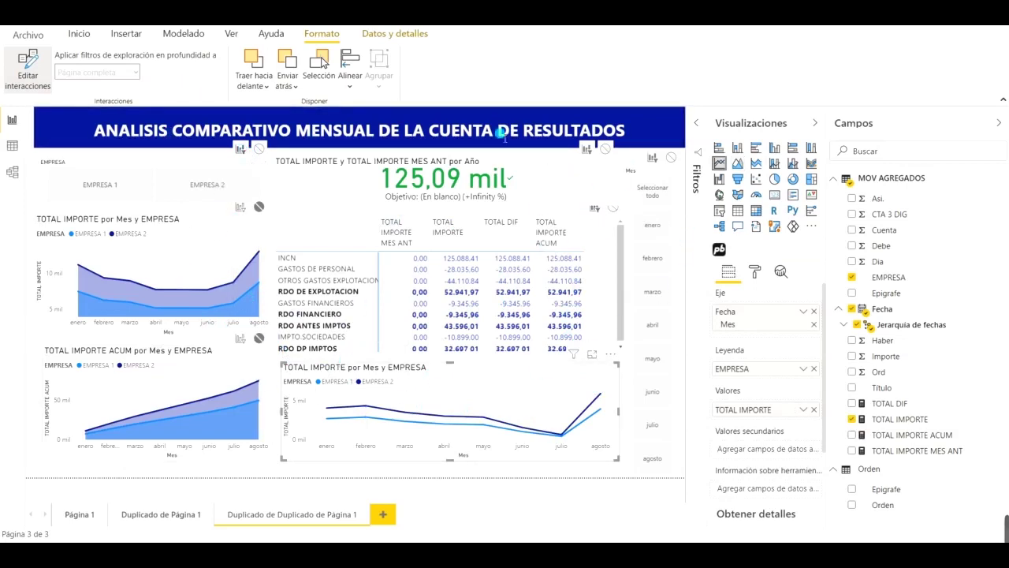
Step: Turn off interaction editing and collapse the Visualizaciones and Campos panes to enlarge the report canvas
{"action": "left_click", "coordinate": [28, 68]}
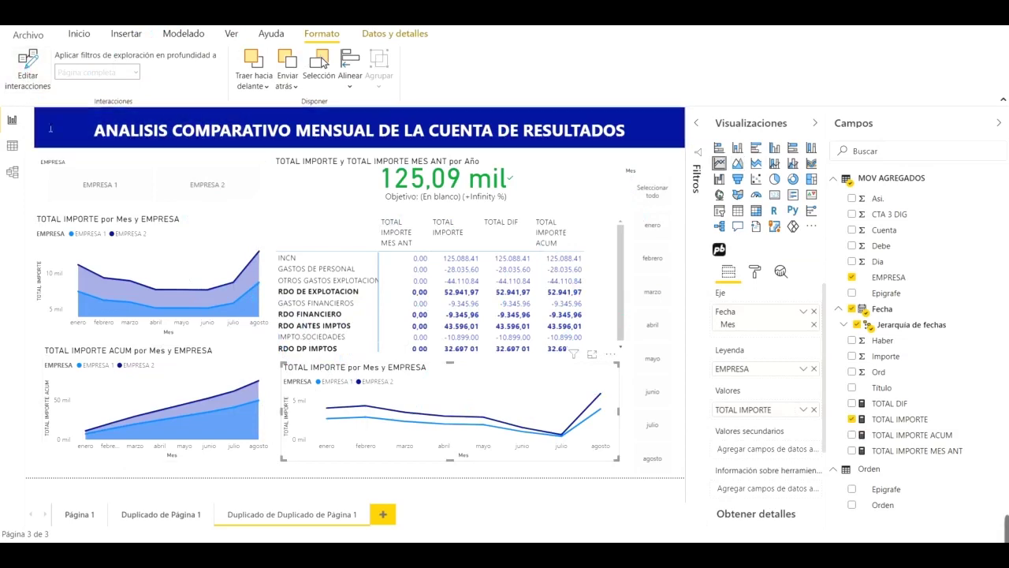
{"action": "left_click", "coordinate": [818, 123]}
{"action": "left_click", "coordinate": [999, 123]}
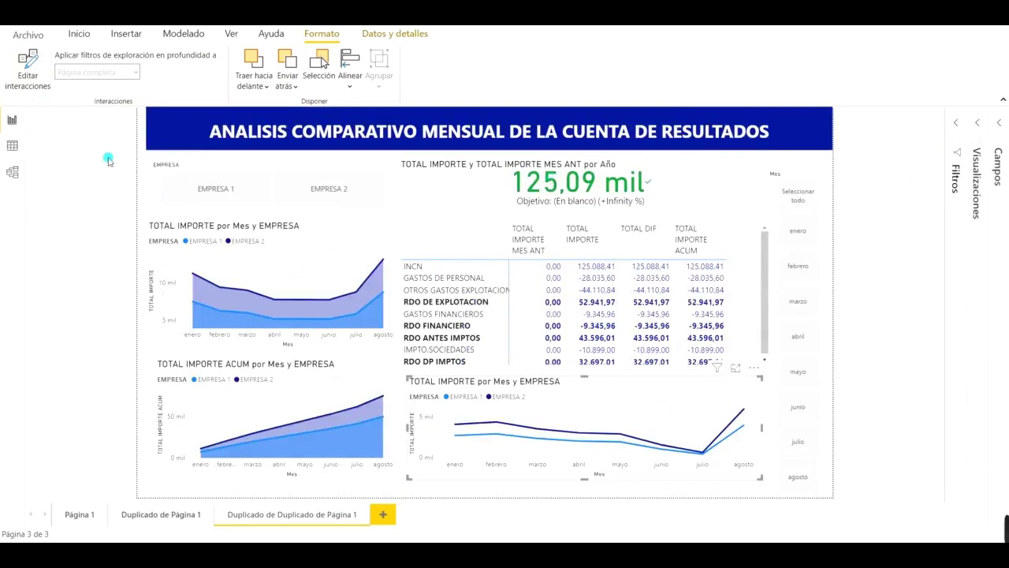
Step: Review the report for EMPRESA 1 in marzo and in all months, and for EMPRESA 2, clearing the month and company selections
{"action": "left_click", "coordinate": [201, 192]}
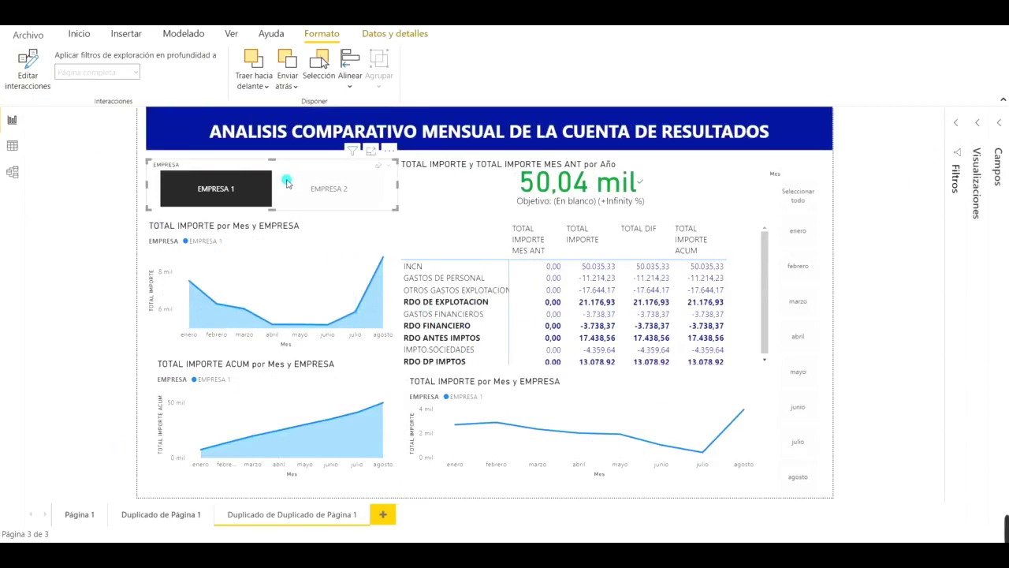
{"action": "left_click", "coordinate": [316, 196]}
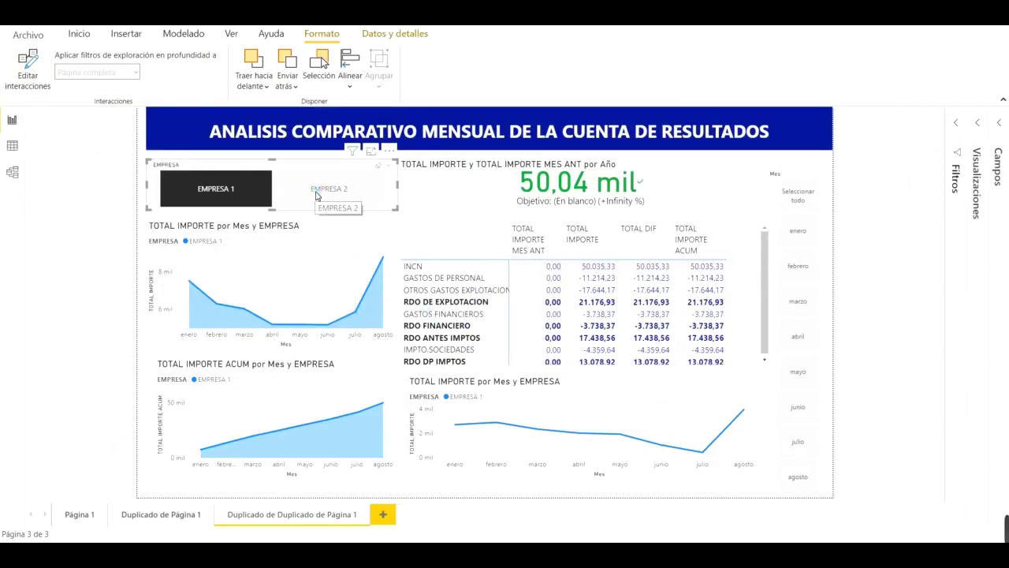
{"action": "left_click", "coordinate": [228, 184]}
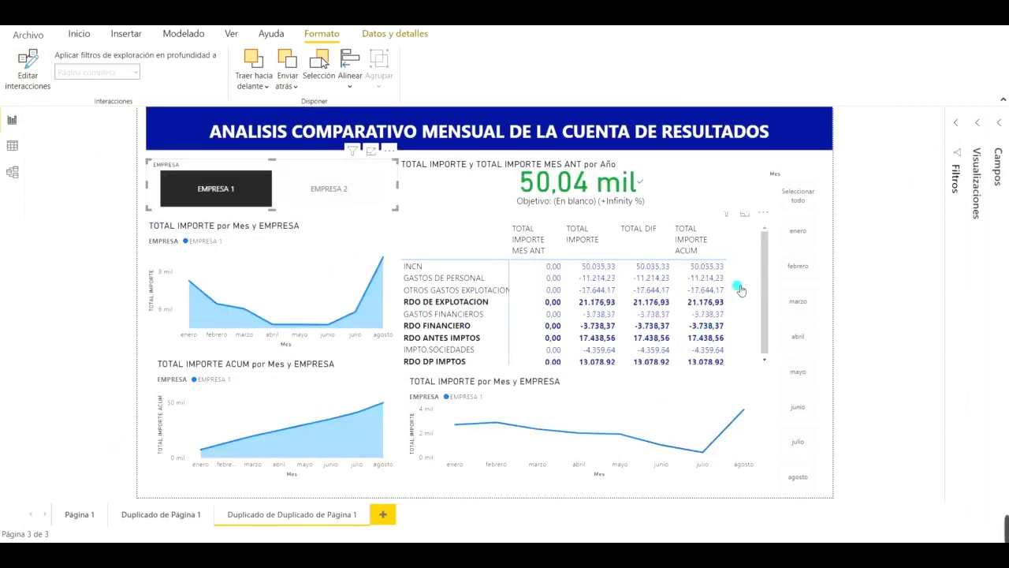
{"action": "left_click", "coordinate": [799, 303]}
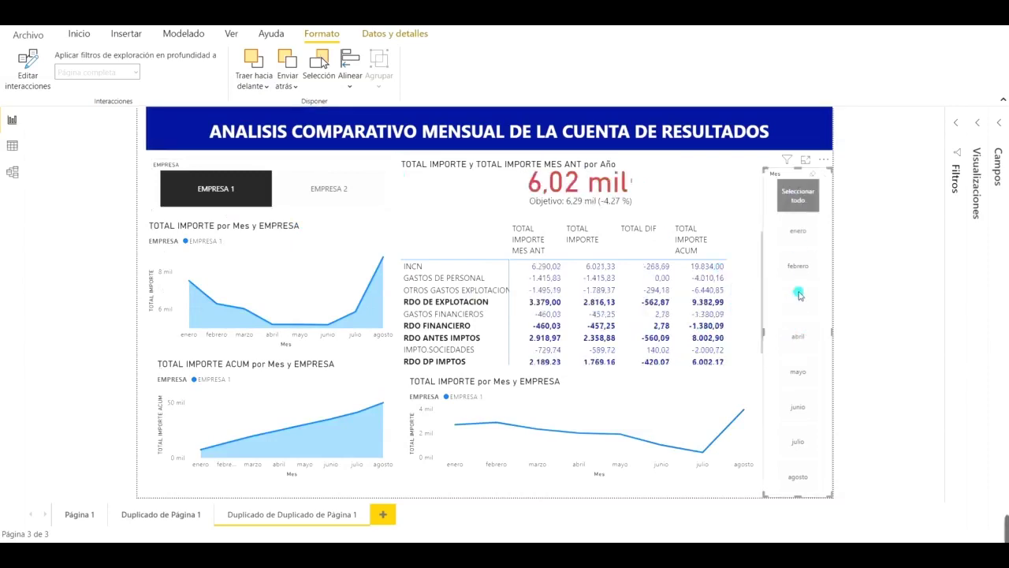
{"action": "left_click", "coordinate": [802, 193]}
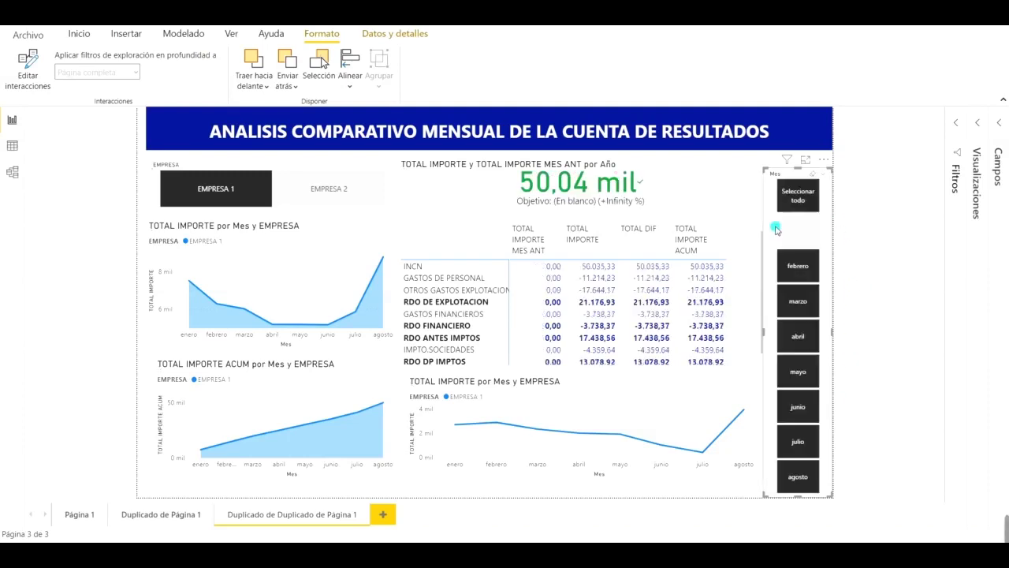
{"action": "left_click", "coordinate": [813, 174]}
{"action": "left_click", "coordinate": [314, 194]}
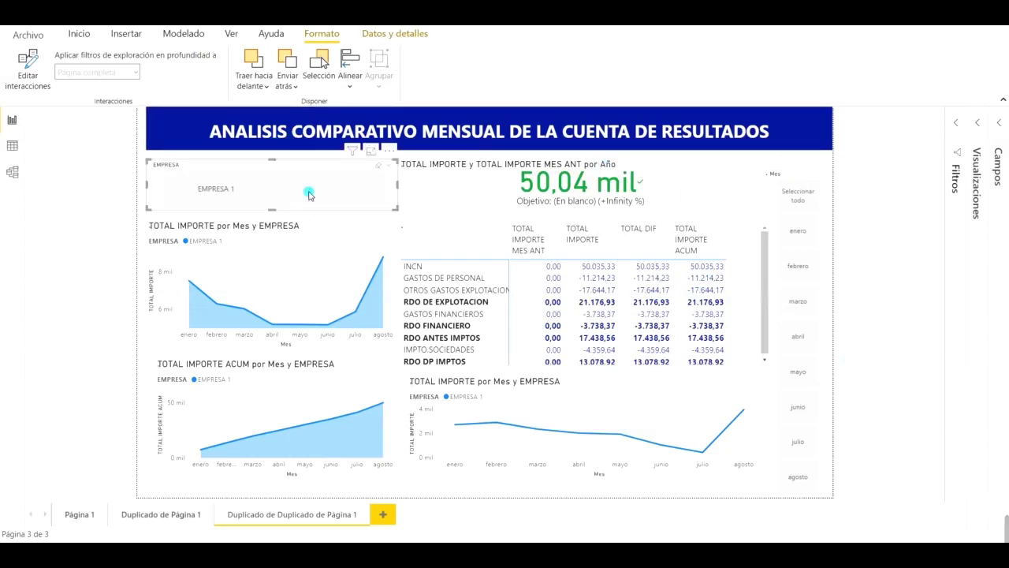
{"action": "left_click", "coordinate": [380, 170]}
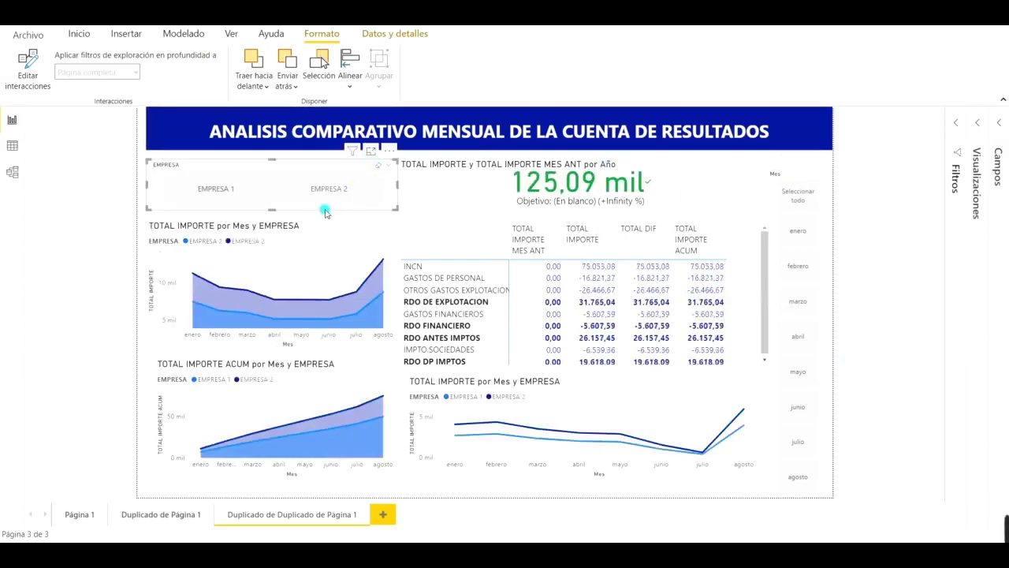